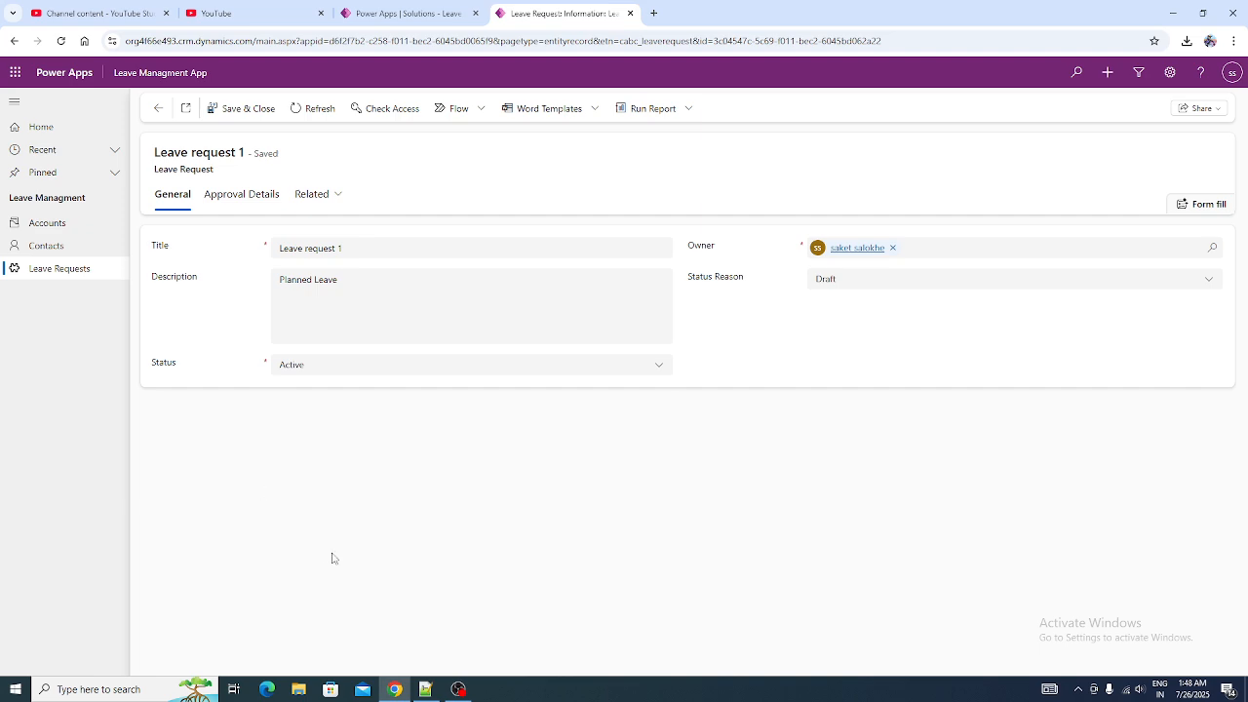
Switch to the Notepad++ notes and review the planned columns for the Leave Request and Leave Item tables.
{"action": "left_click", "coordinate": [425, 689]}
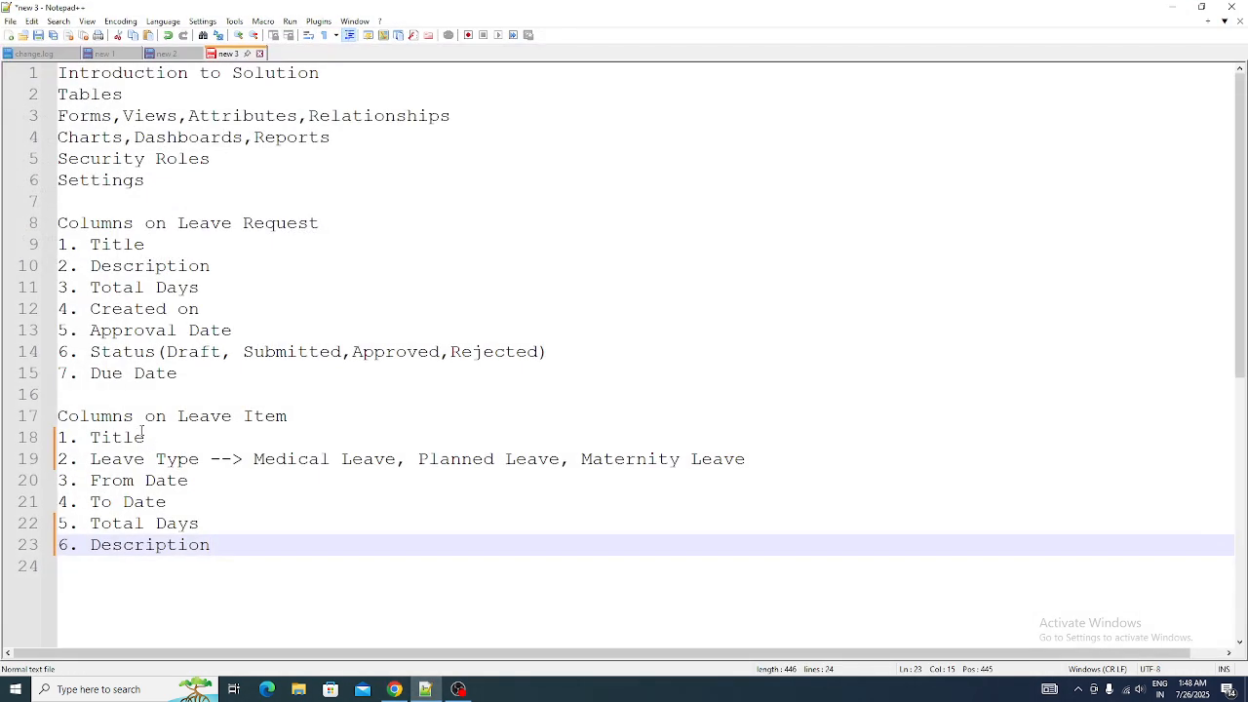
{"action": "left_click_drag", "start_coordinate": [178, 223], "coordinate": [345, 223]}
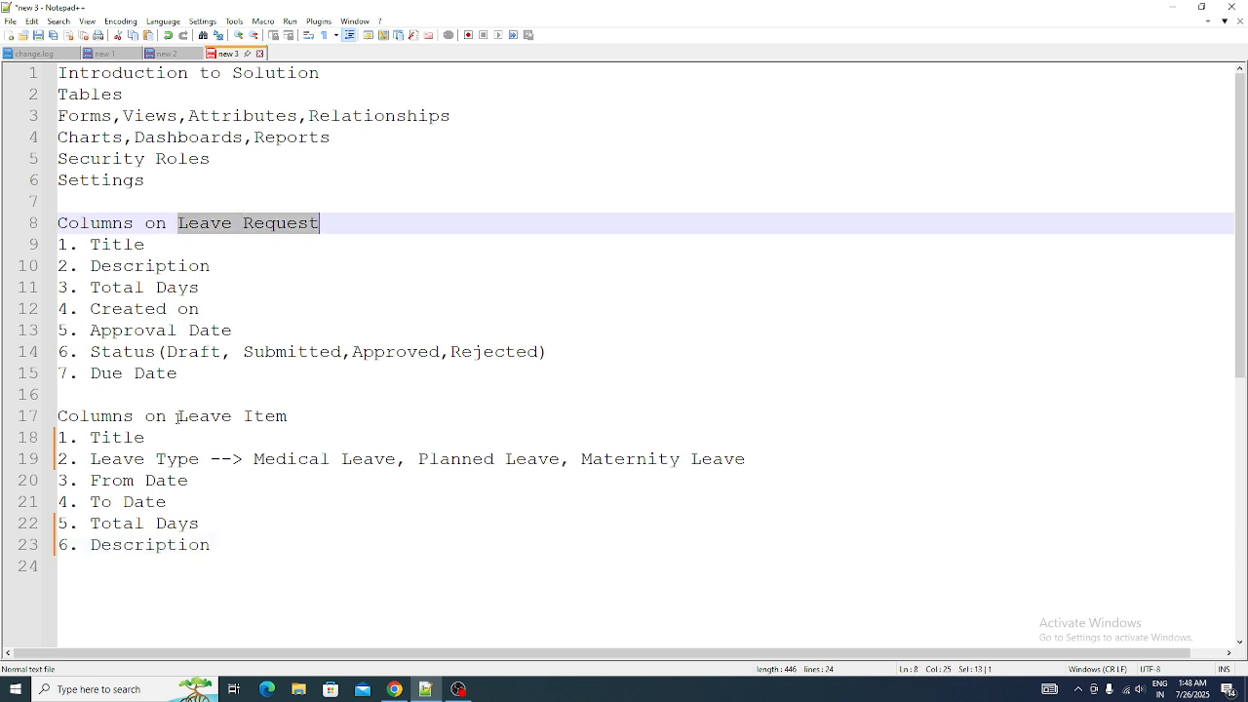
{"action": "left_click_drag", "start_coordinate": [177, 417], "coordinate": [293, 416]}
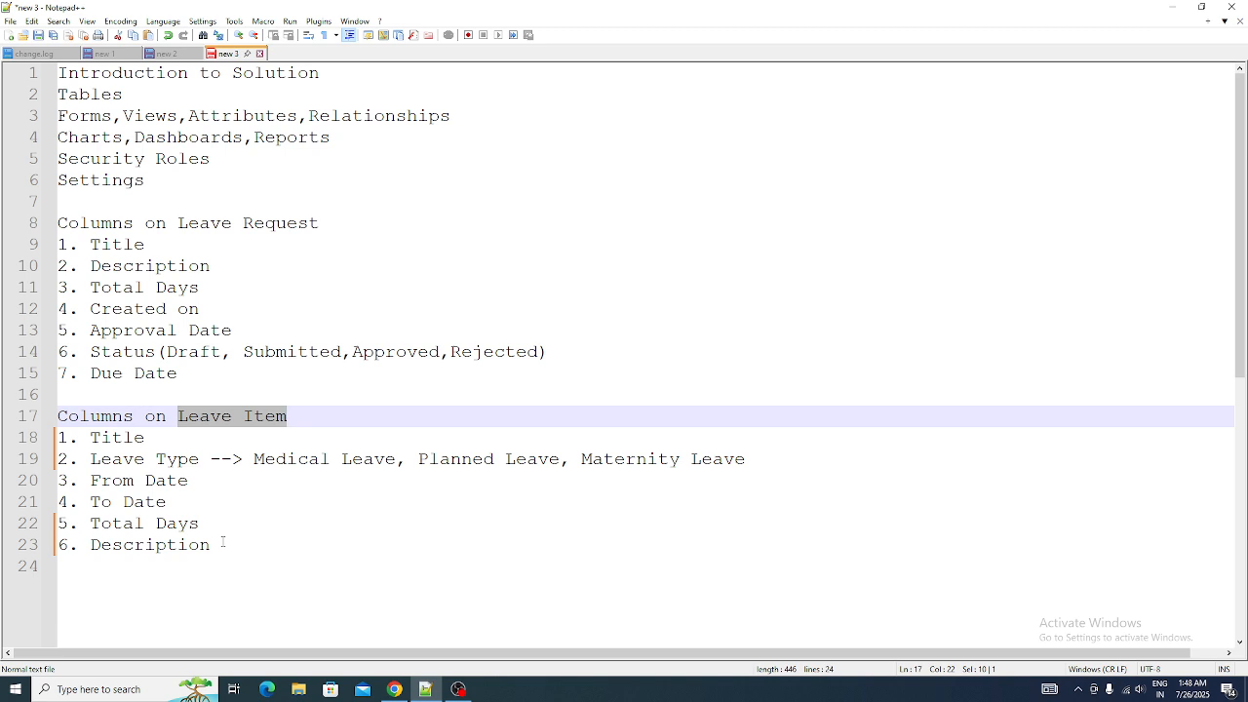
{"action": "left_click", "coordinate": [334, 416]}
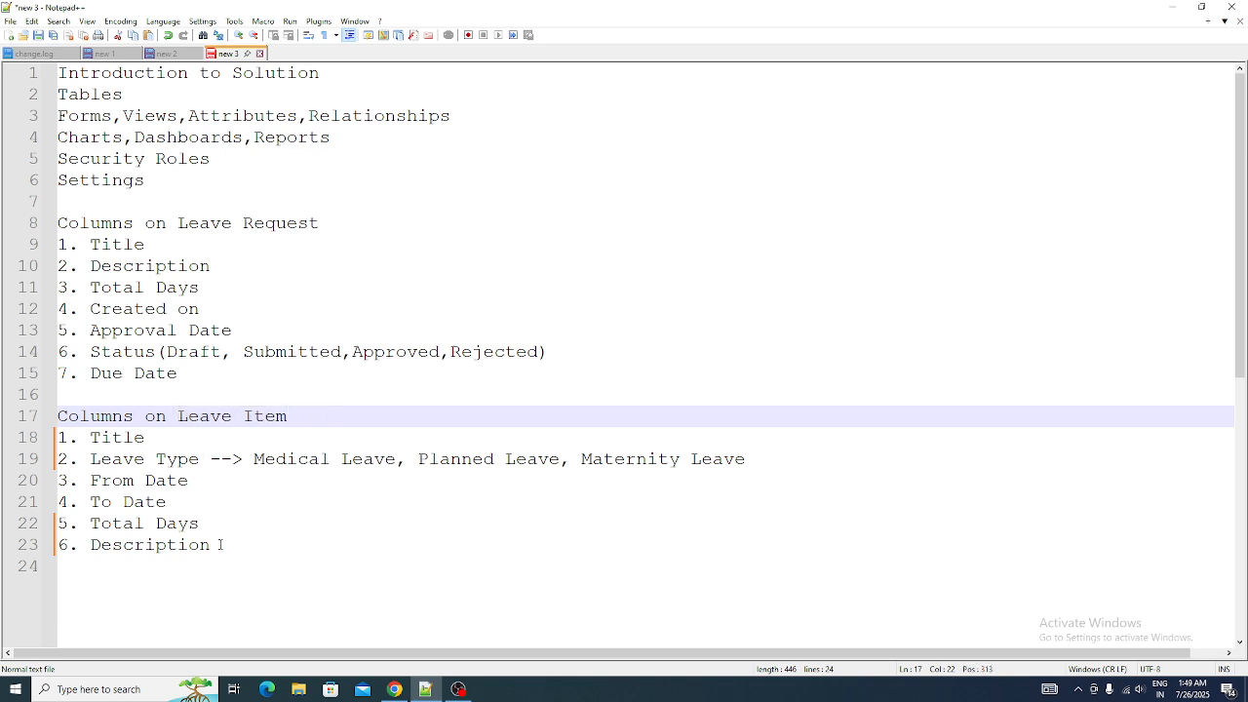
{"action": "left_click_drag", "start_coordinate": [221, 545], "coordinate": [55, 418]}
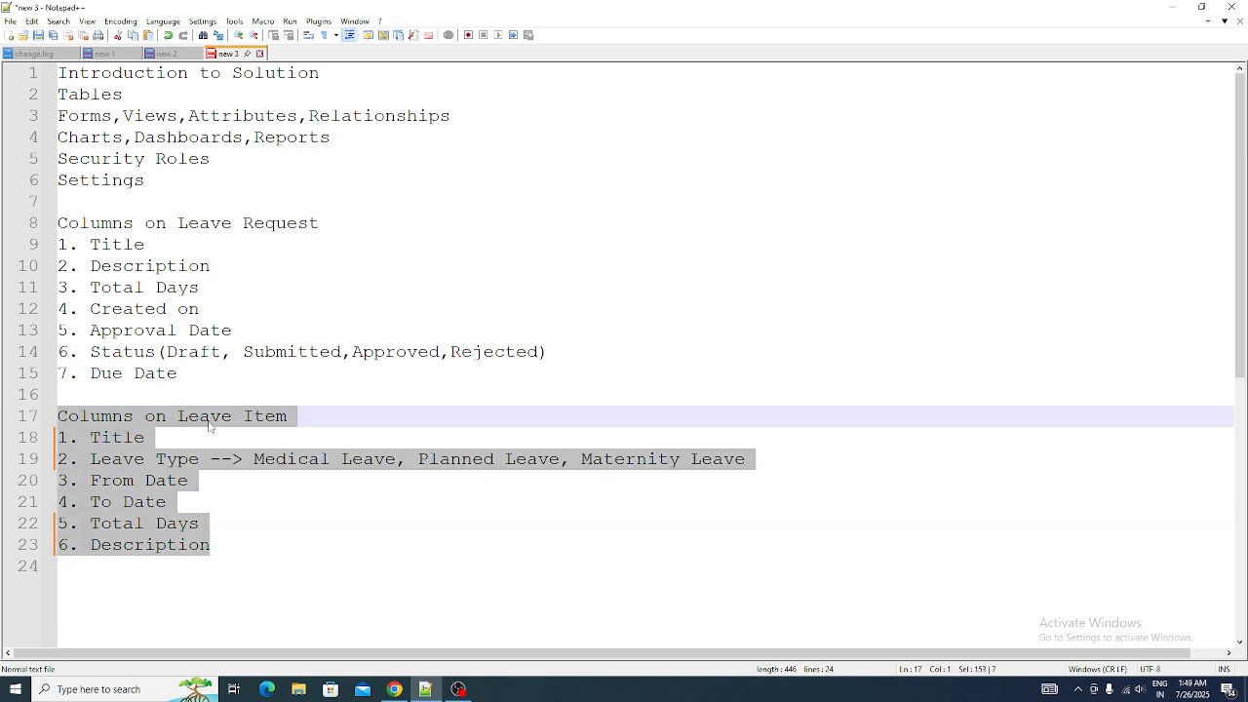
{"action": "left_click", "coordinate": [312, 418]}
{"action": "scroll", "coordinate": [507, 485], "scroll_direction": "down", "scroll_amount": 3}
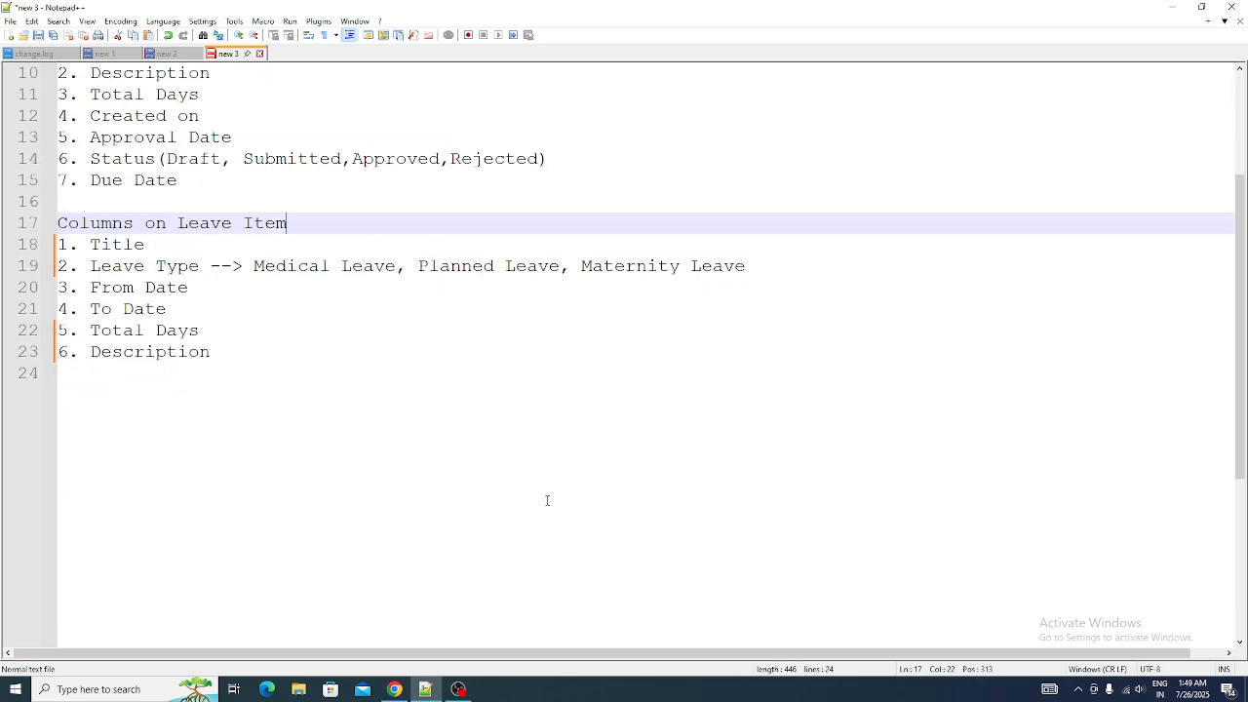
{"action": "scroll", "coordinate": [260, 381], "scroll_direction": "up", "scroll_amount": 2}
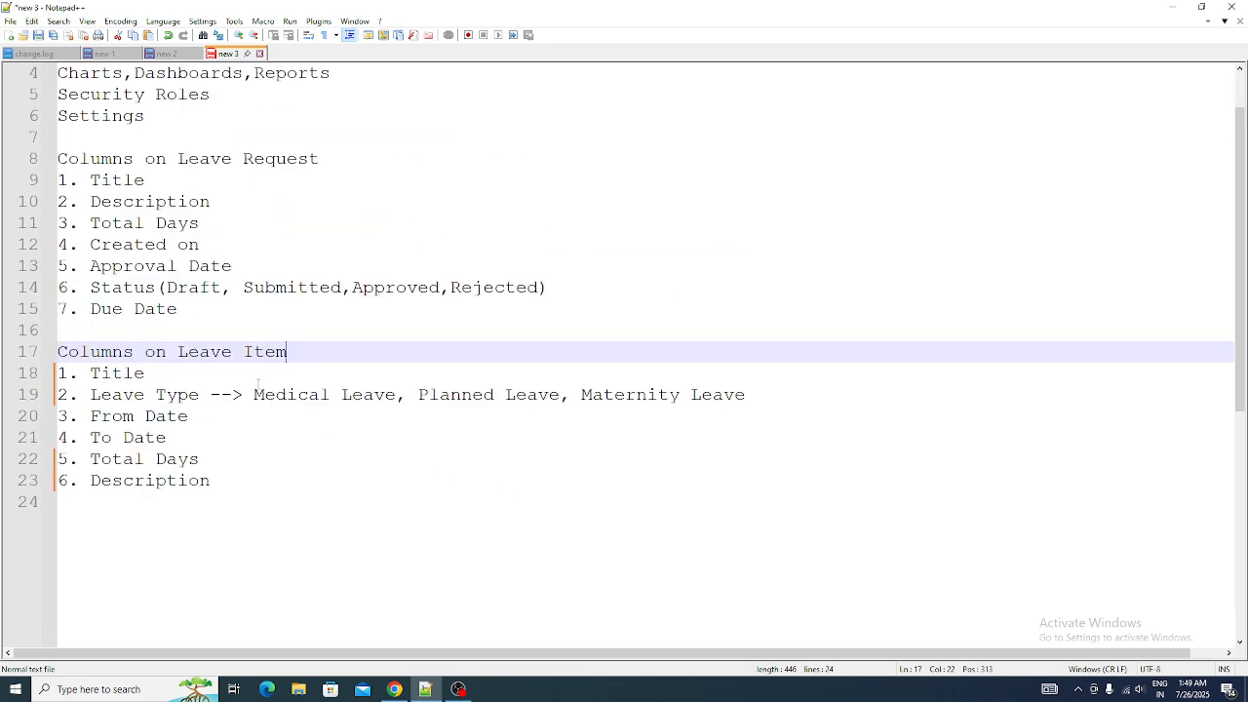
Return to the Leave request 1 record in the browser and examine its General and Approval Details fields and sections.
{"action": "key", "text": "alt+Tab"}
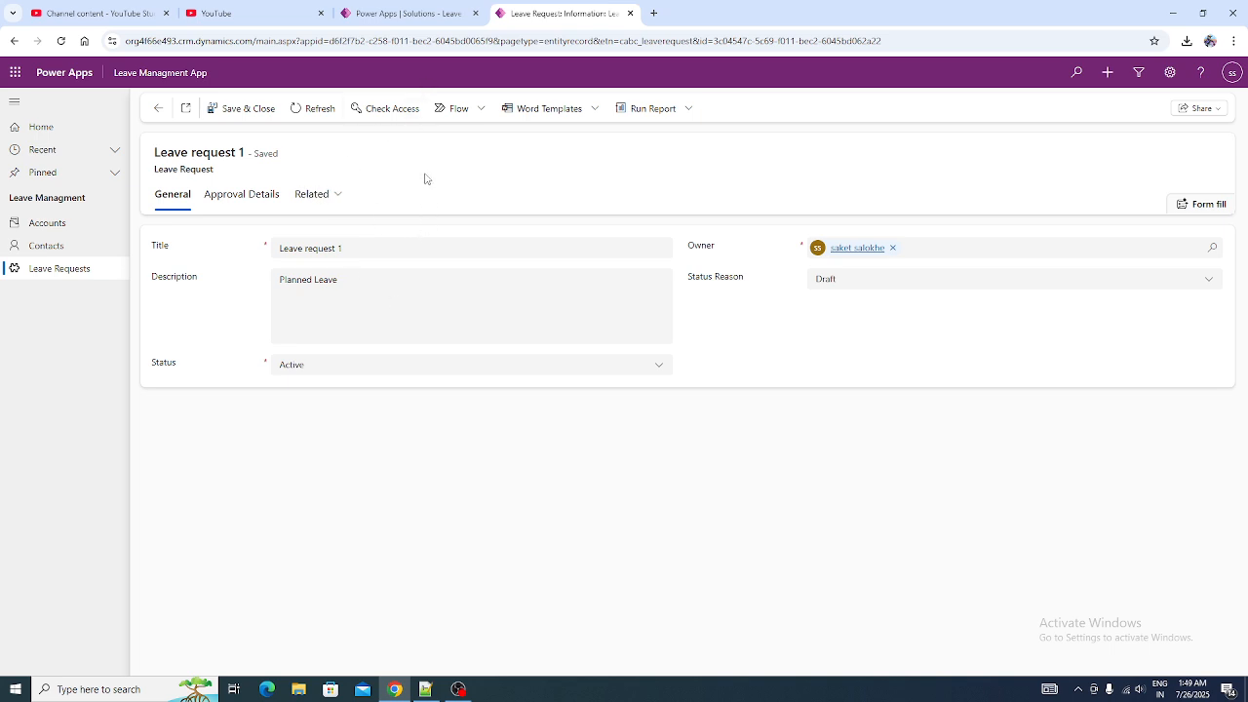
{"action": "left_click", "coordinate": [254, 202]}
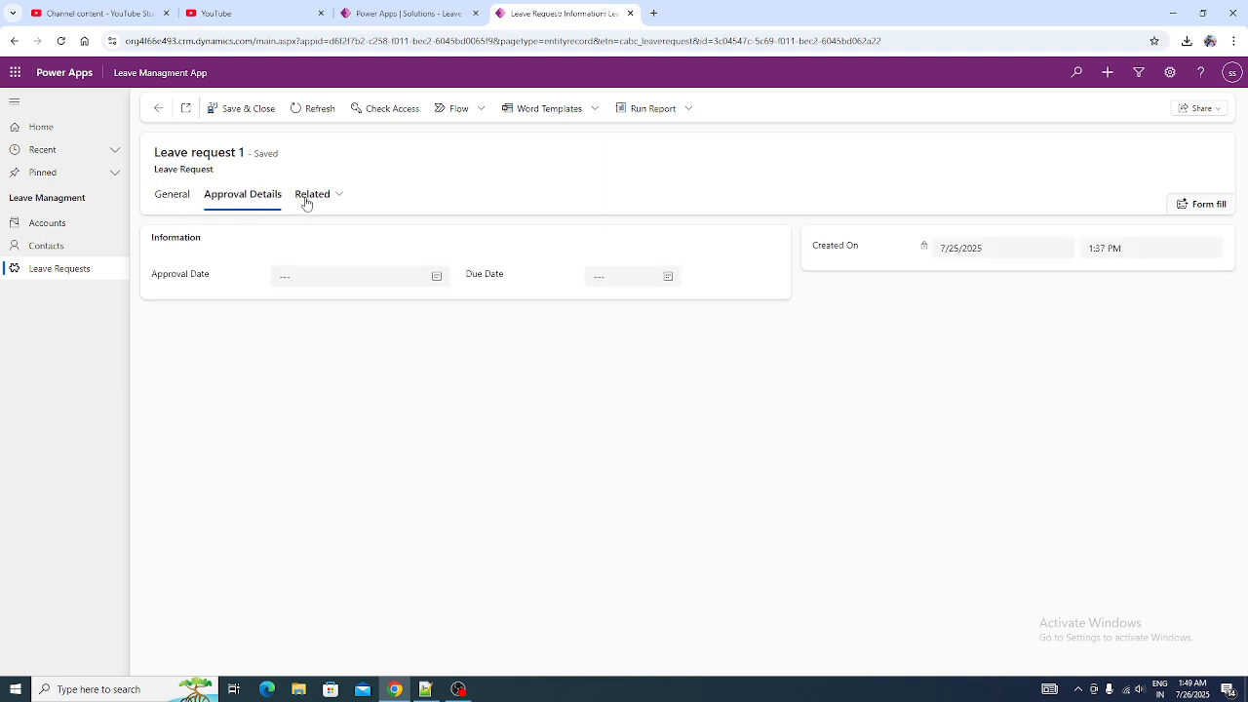
{"action": "left_click", "coordinate": [184, 204]}
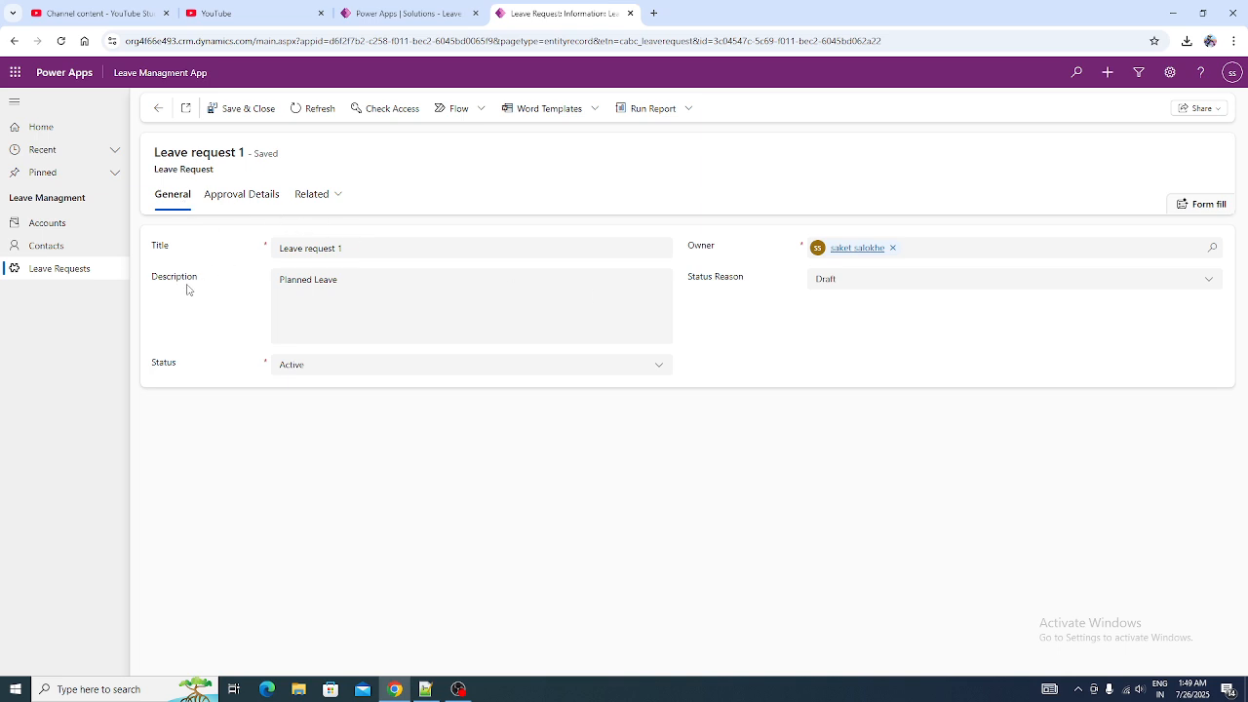
{"action": "left_click", "coordinate": [221, 210]}
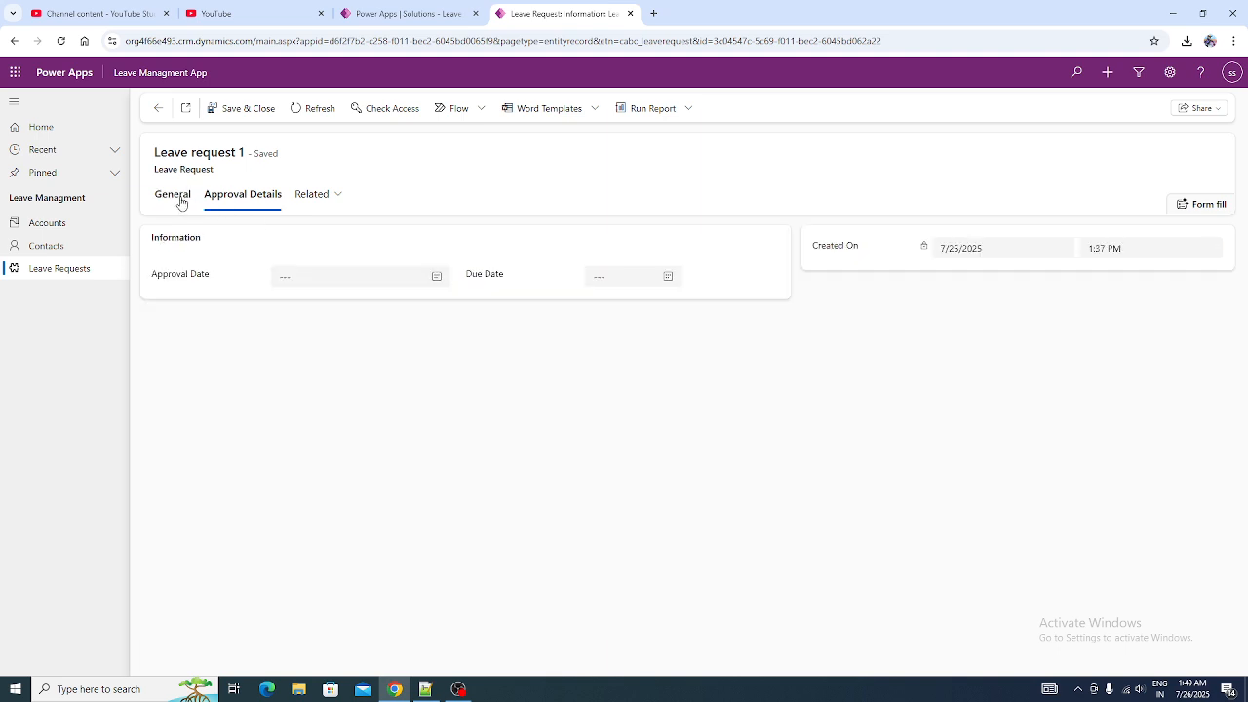
{"action": "left_click", "coordinate": [177, 203]}
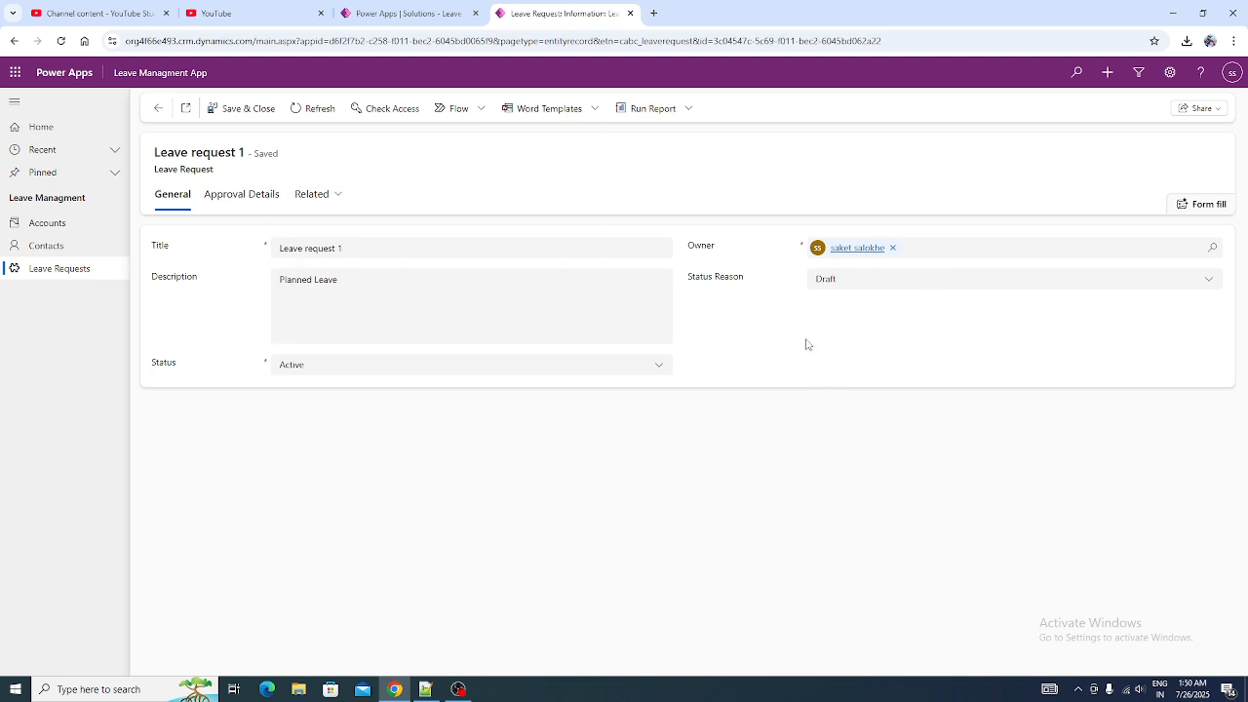
{"action": "left_click", "coordinate": [242, 200]}
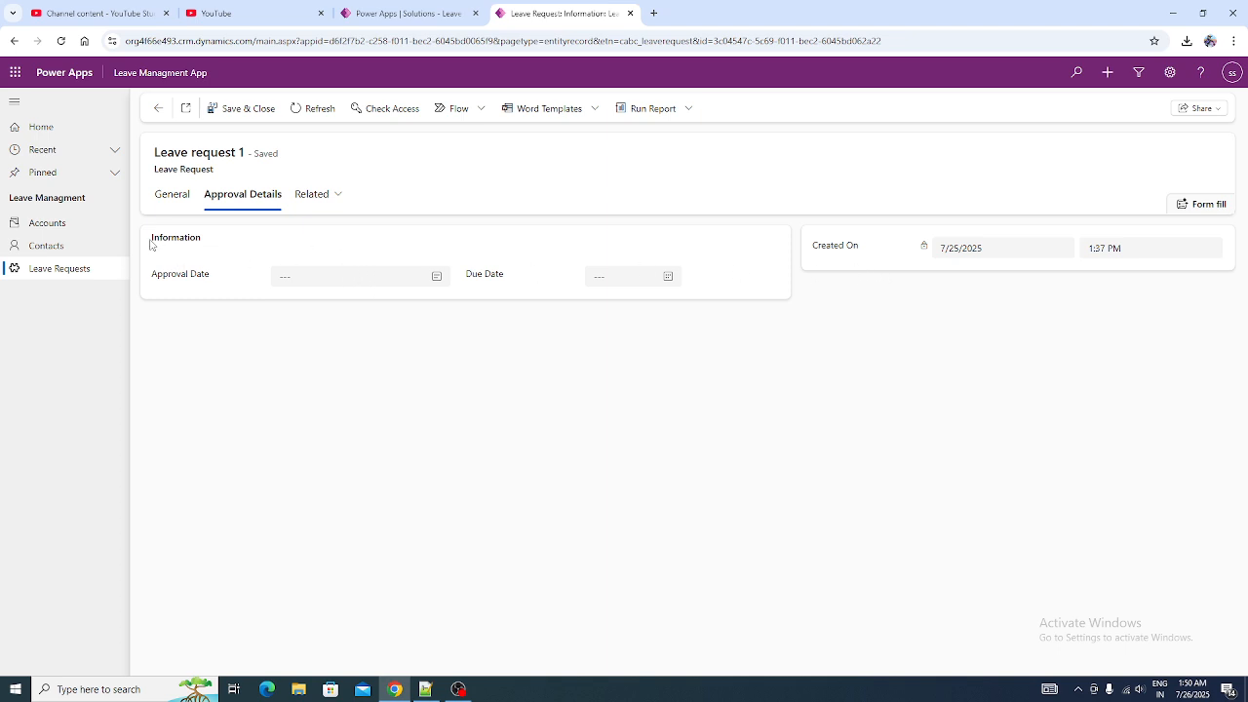
{"action": "left_click_drag", "start_coordinate": [152, 244], "coordinate": [207, 244]}
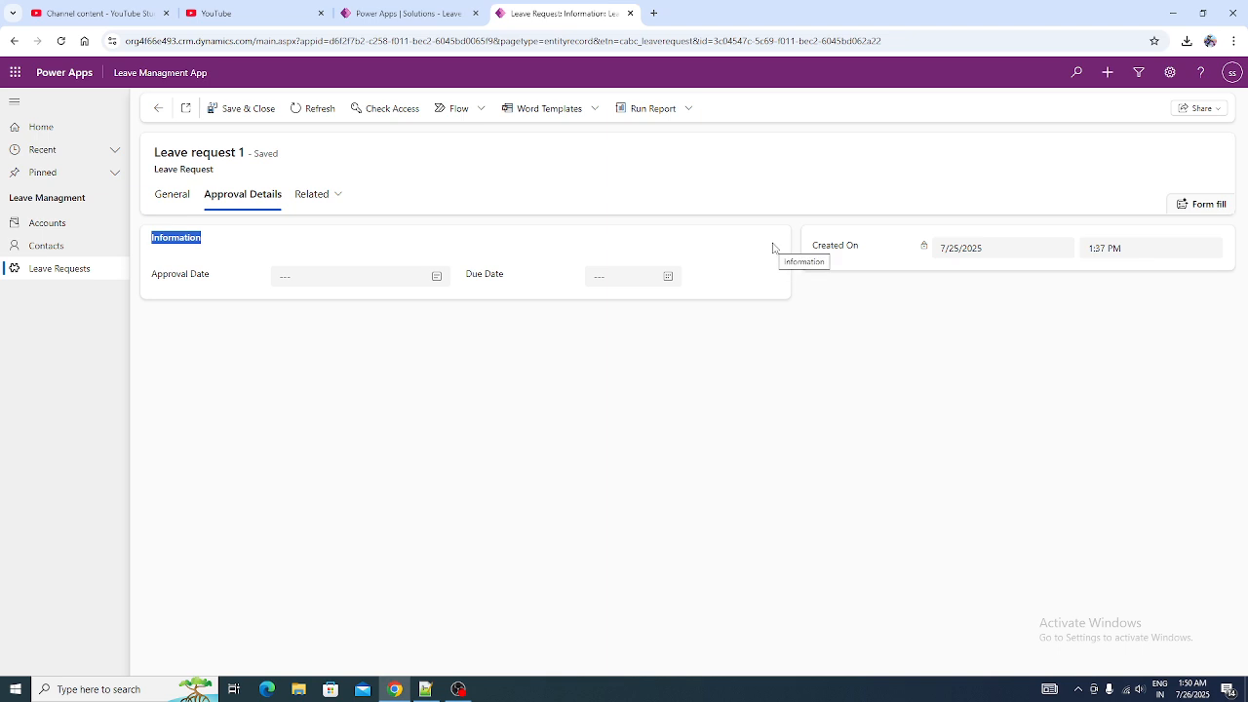
{"action": "left_click", "coordinate": [875, 259]}
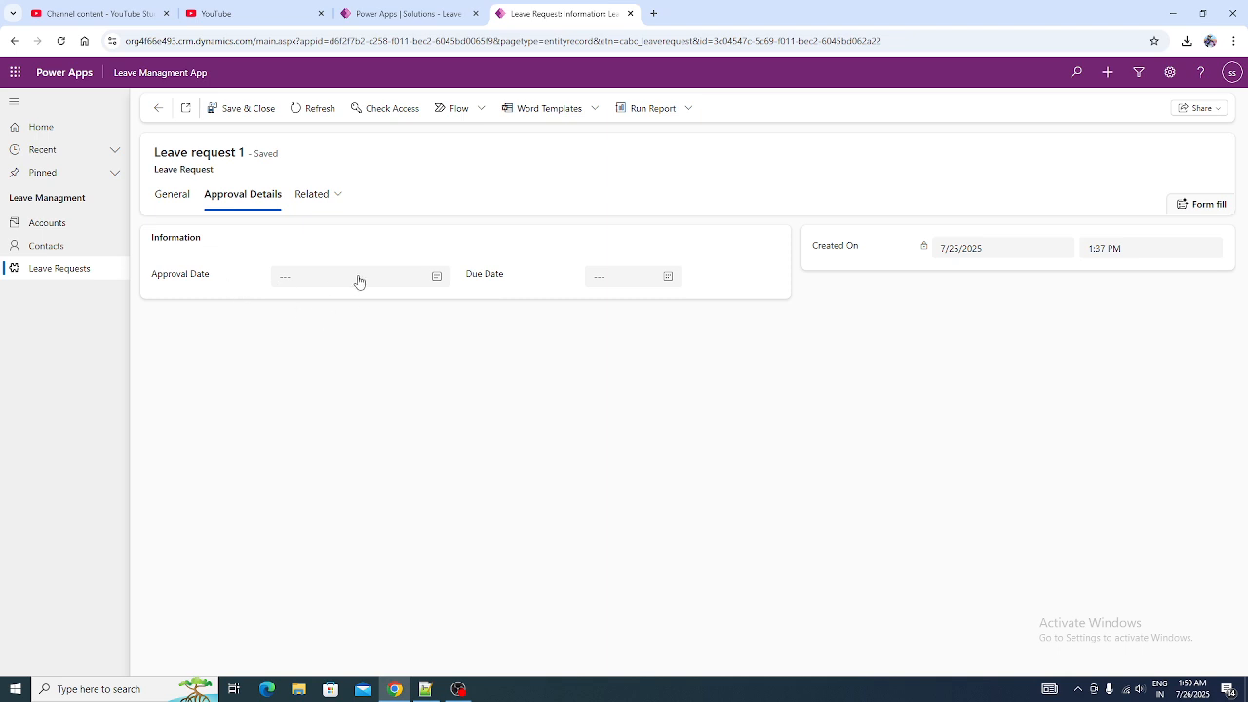
Examine the Status field and the available Status Reason choices among the record's general details.
{"action": "left_click", "coordinate": [169, 196]}
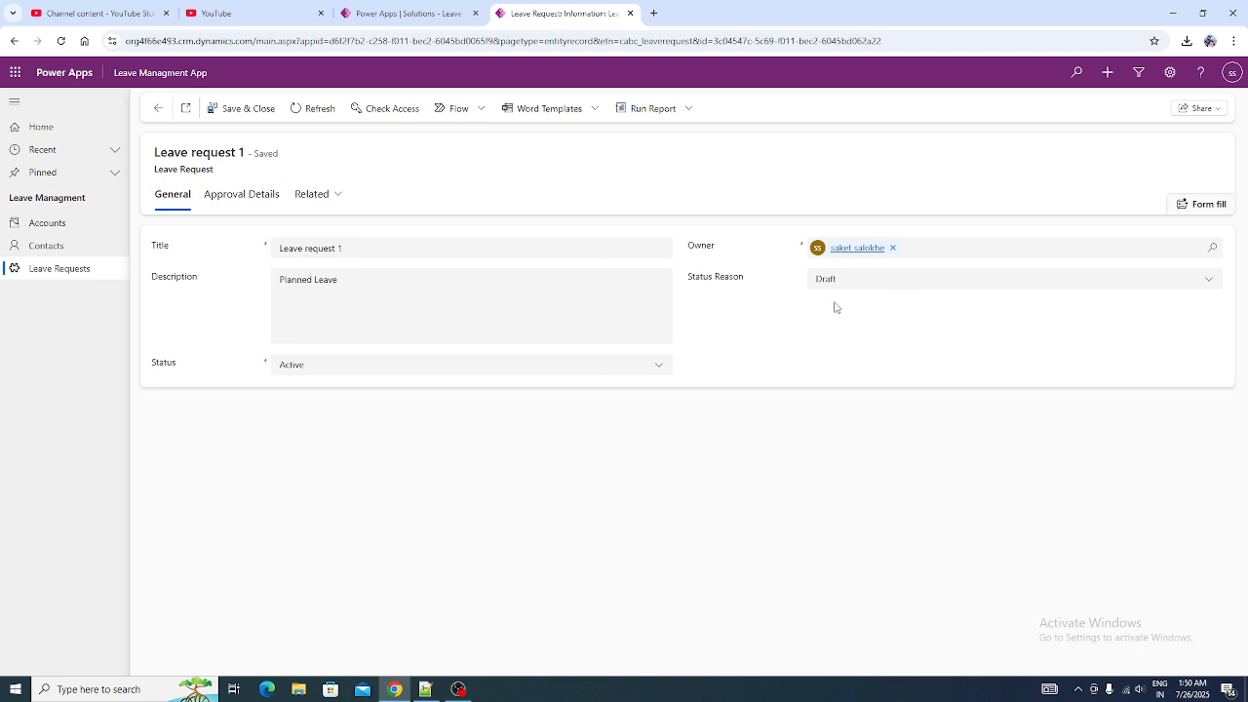
{"action": "left_click", "coordinate": [307, 368]}
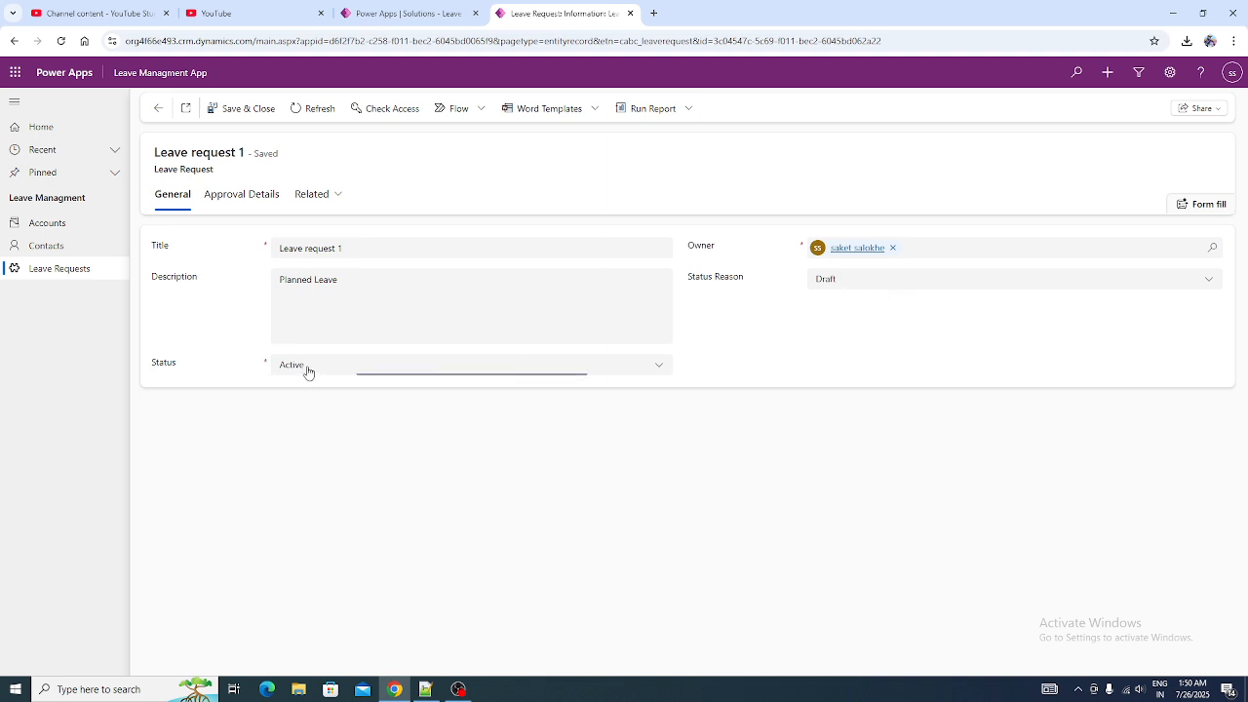
{"action": "left_click", "coordinate": [877, 280]}
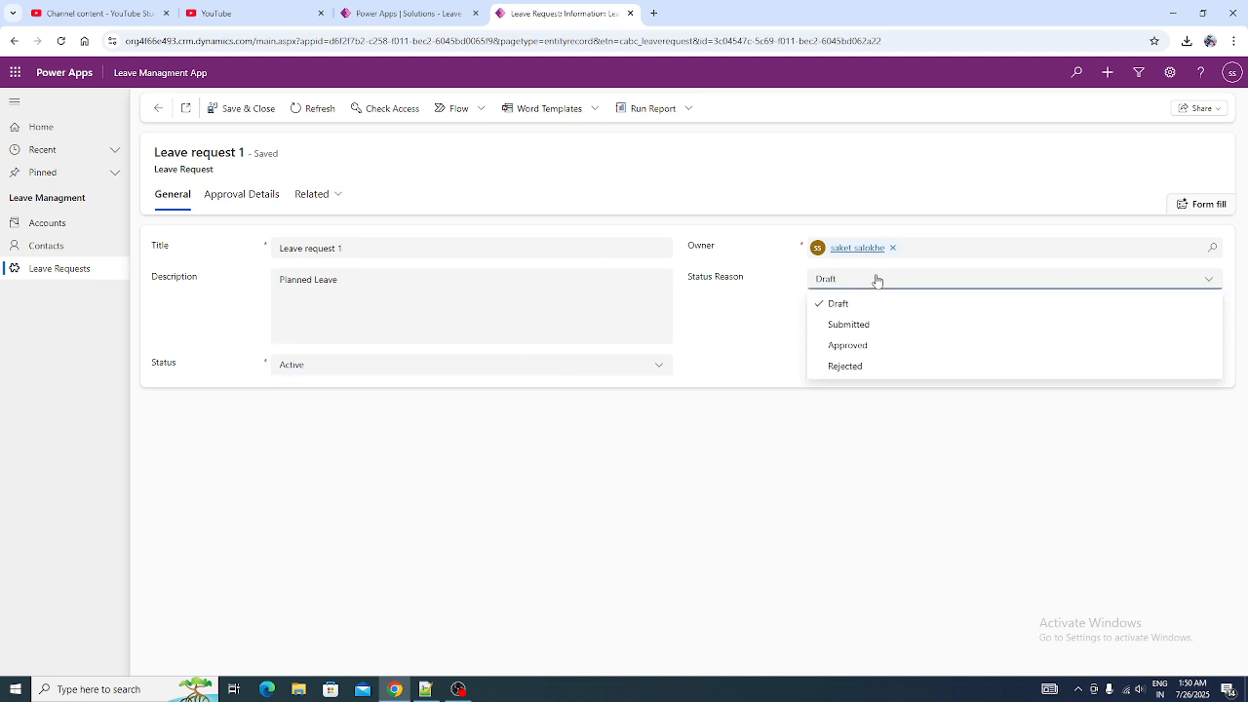
{"action": "left_click", "coordinate": [718, 324]}
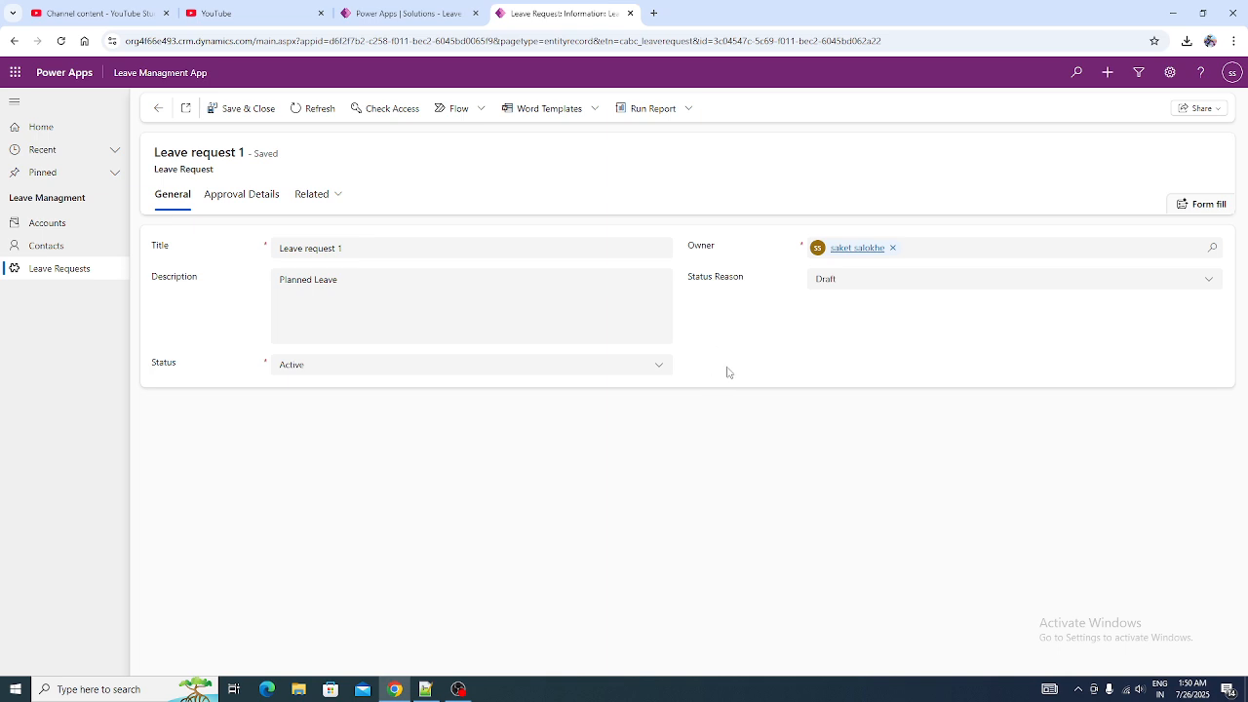
Switch to the Leave Managment Application solution and list all of its tables.
{"action": "left_click", "coordinate": [420, 13]}
{"action": "left_click", "coordinate": [379, 372]}
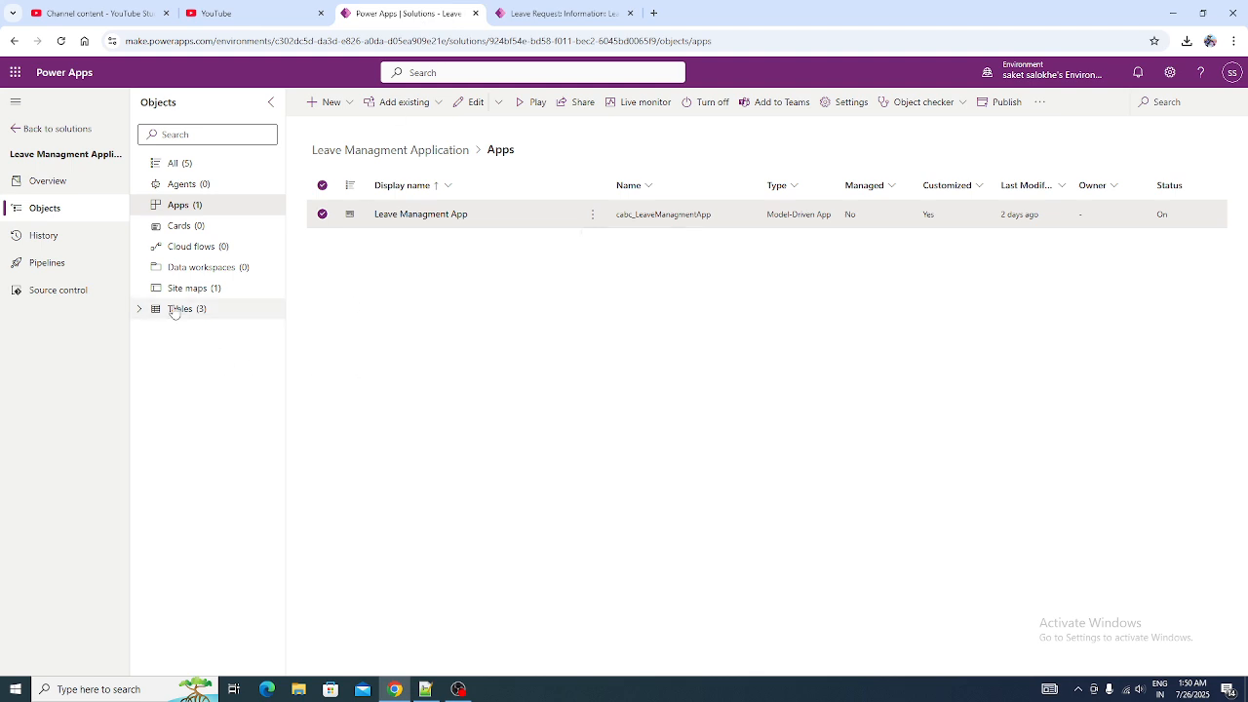
{"action": "left_click", "coordinate": [140, 309]}
{"action": "left_click", "coordinate": [187, 312]}
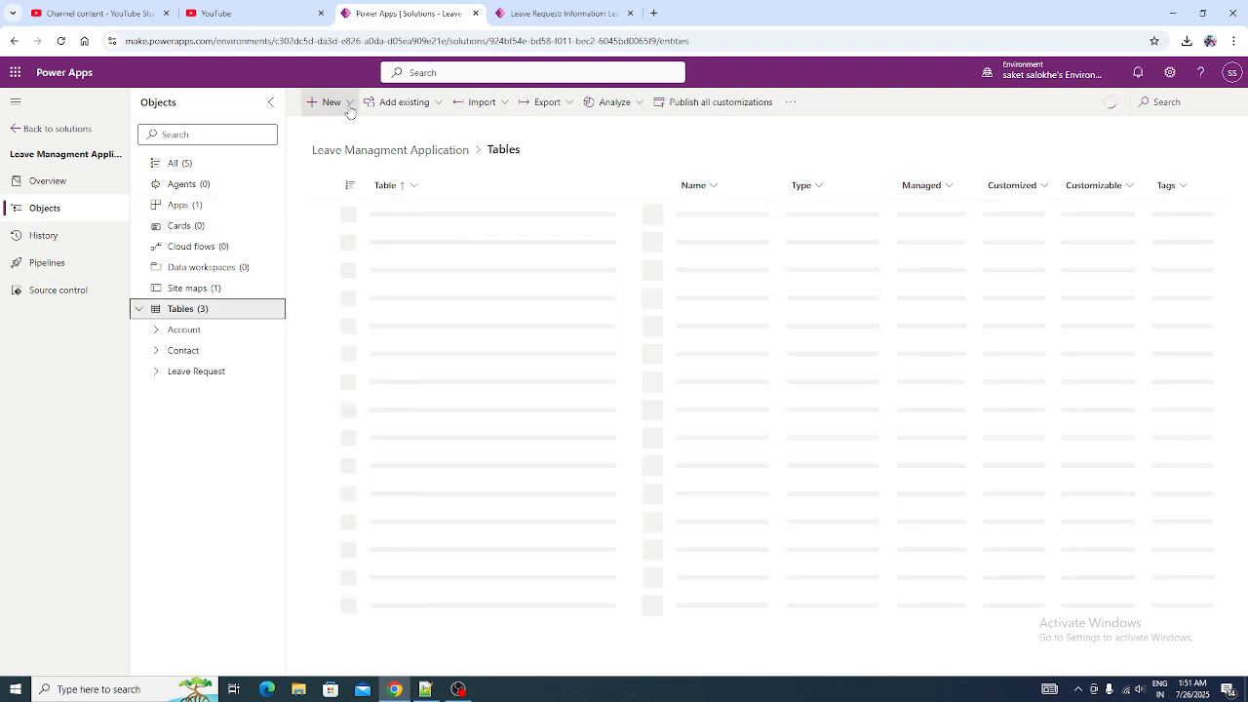
{"action": "left_click", "coordinate": [437, 104]}
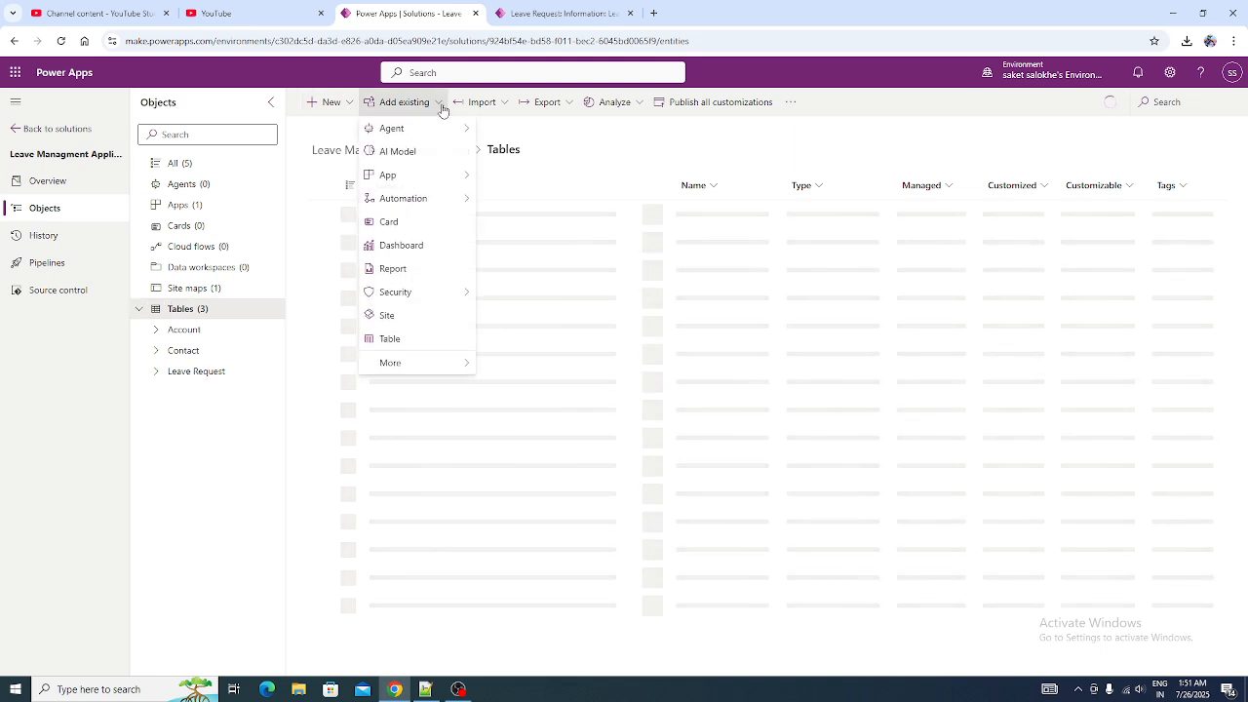
{"action": "left_click", "coordinate": [835, 135]}
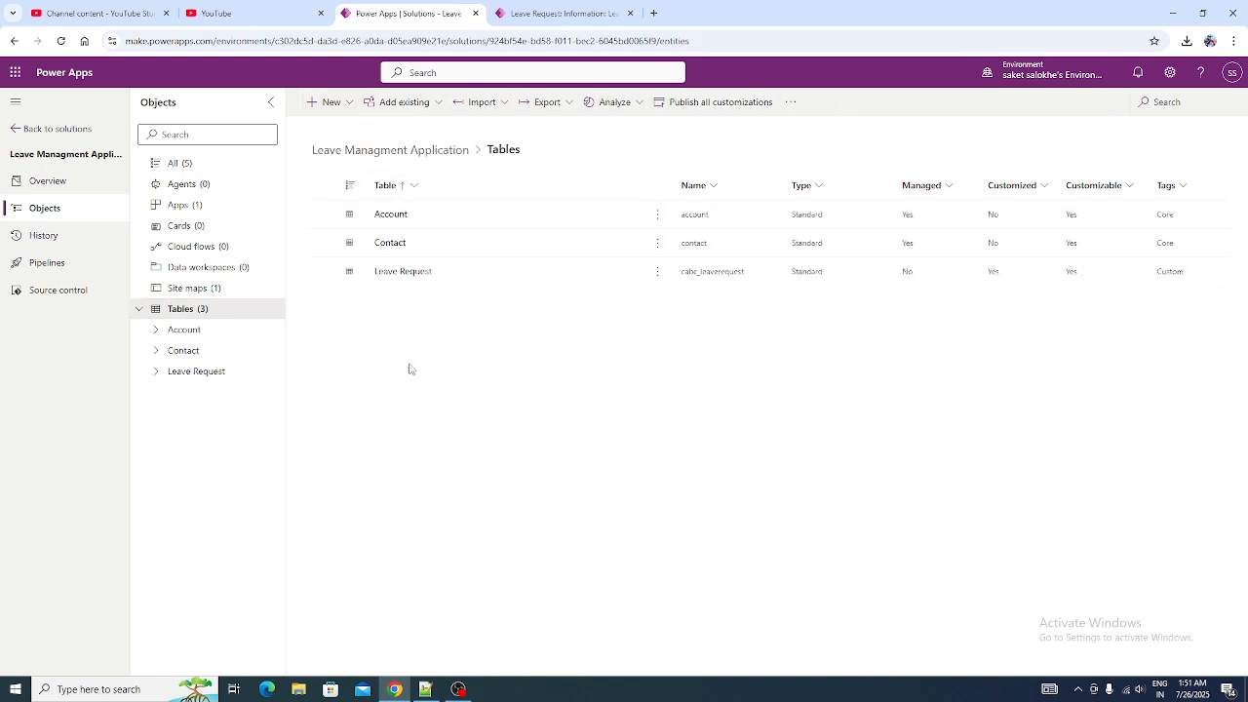
{"action": "left_click", "coordinate": [429, 116]}
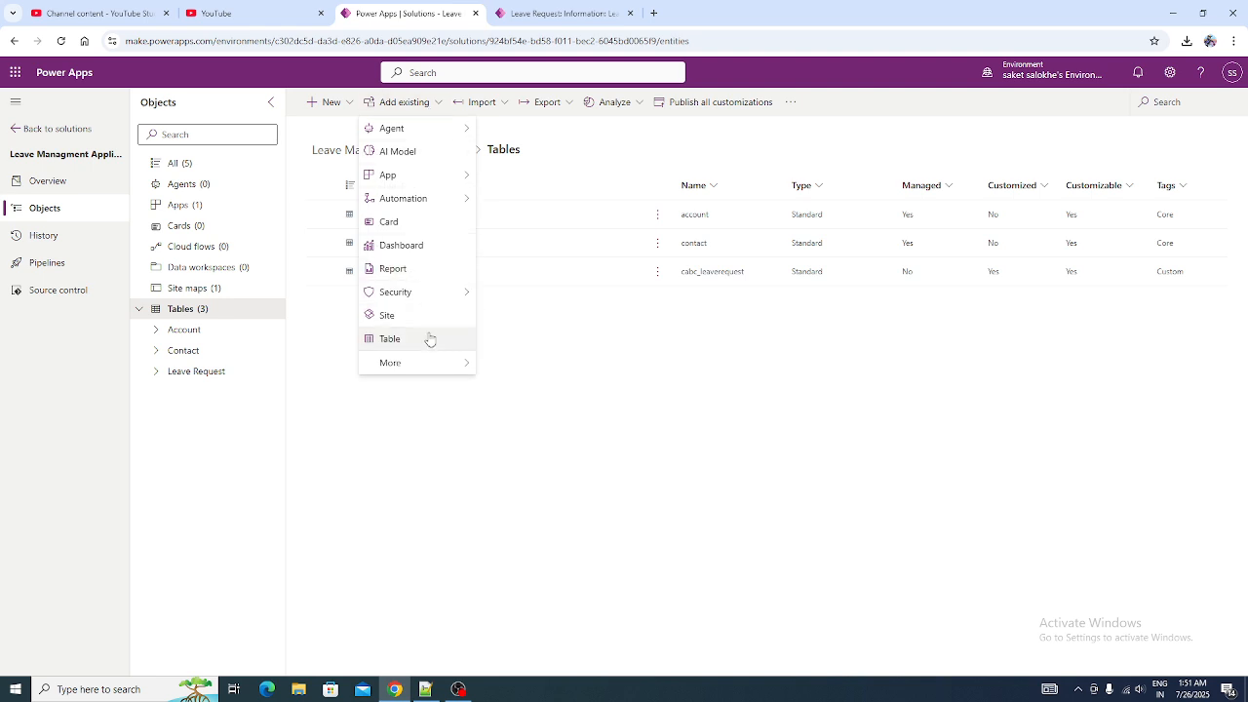
{"action": "left_click", "coordinate": [553, 134]}
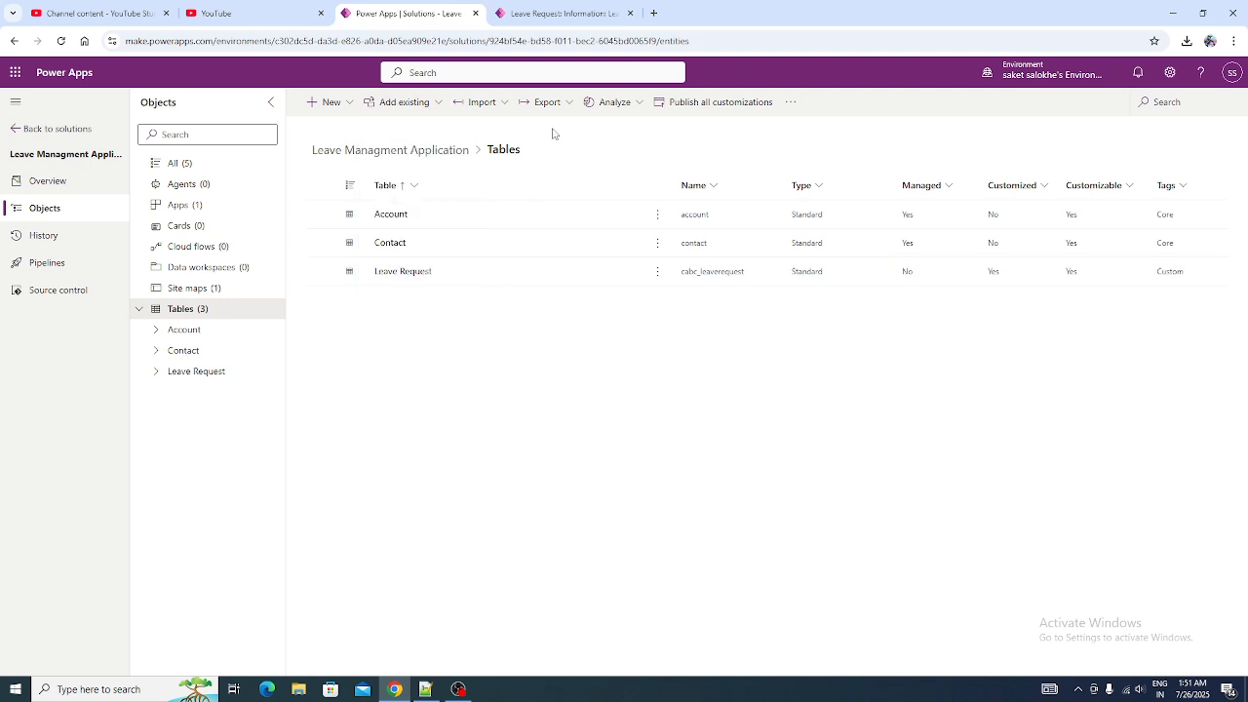
{"action": "left_click", "coordinate": [411, 107]}
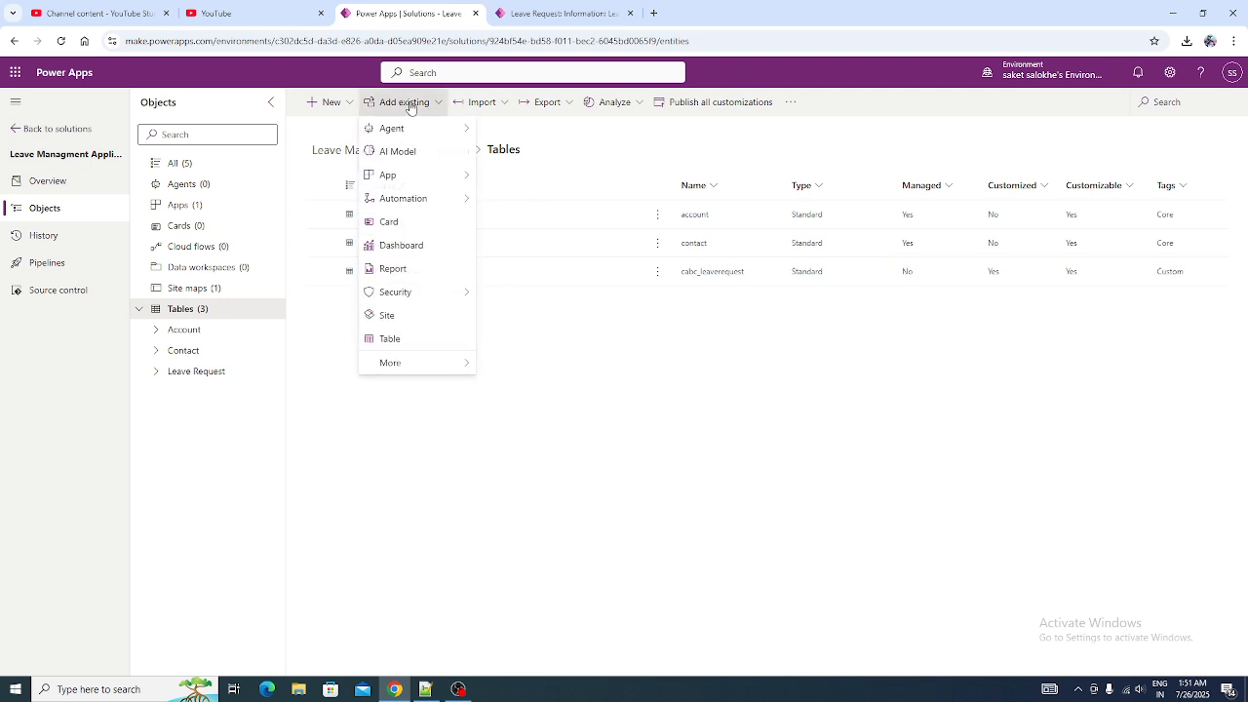
{"action": "left_click", "coordinate": [328, 102]}
{"action": "left_click", "coordinate": [328, 102]}
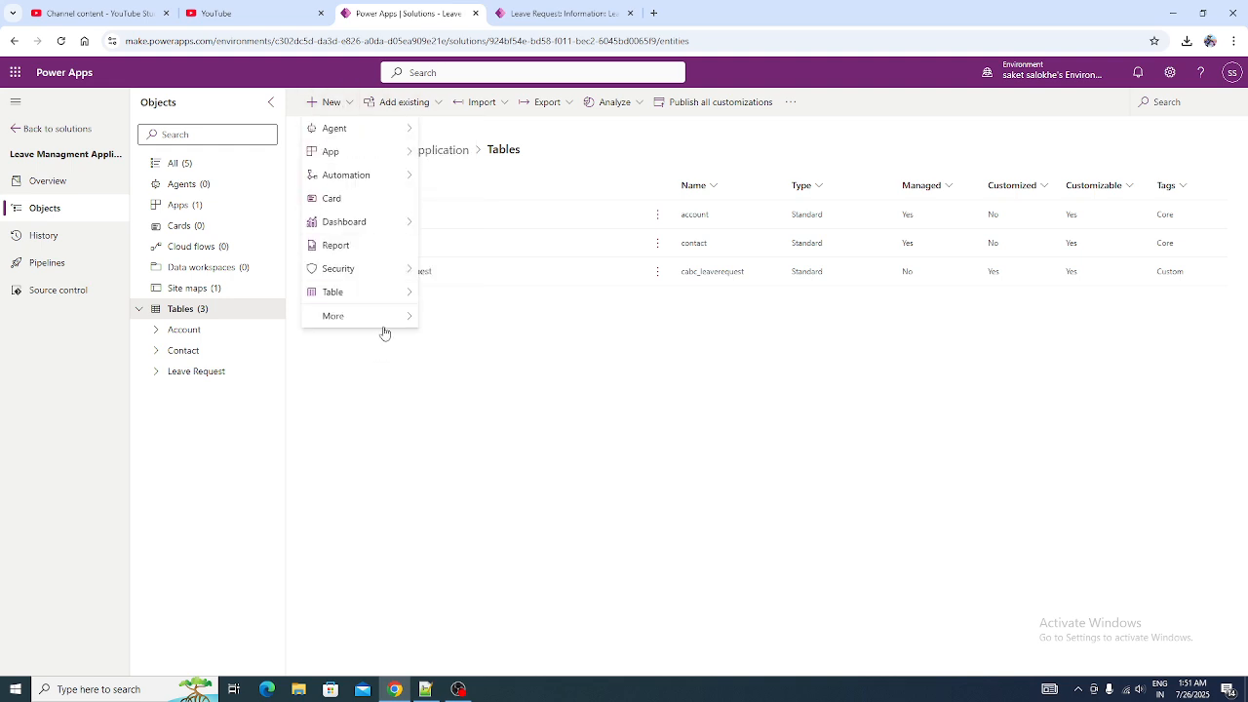
{"action": "mouse_move", "coordinate": [384, 302]}
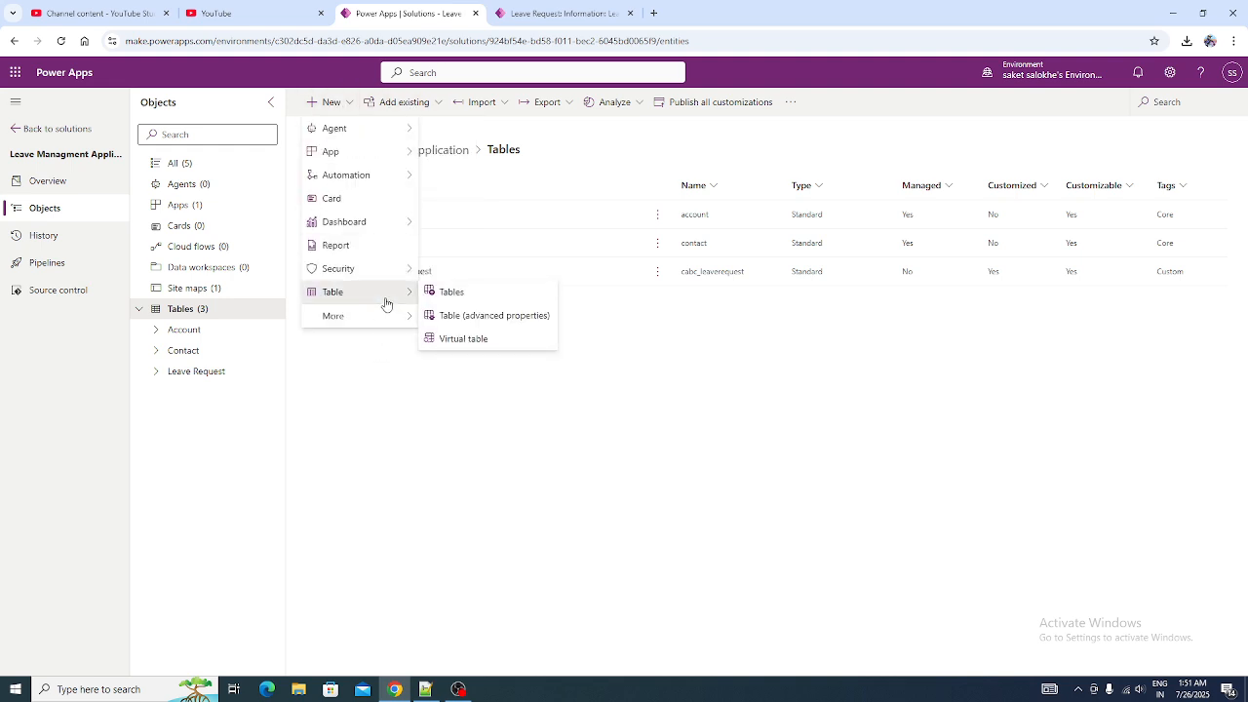
{"action": "left_click", "coordinate": [448, 292]}
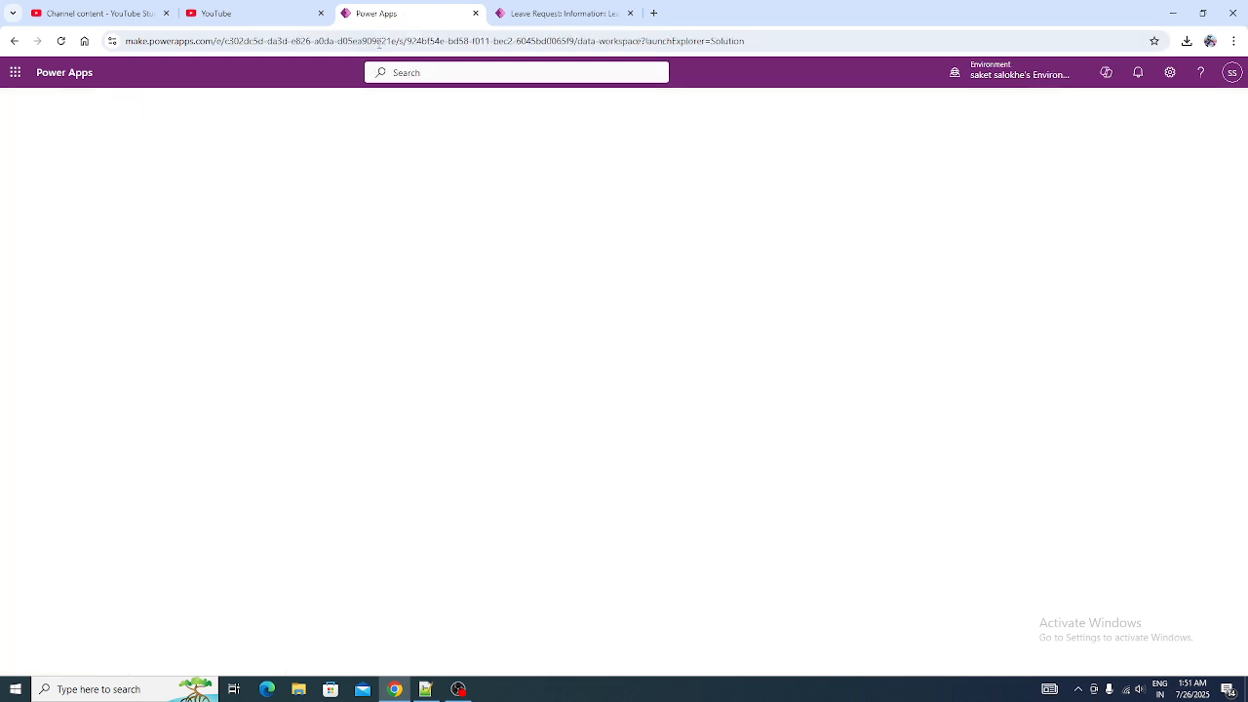
{"action": "left_click", "coordinate": [13, 40]}
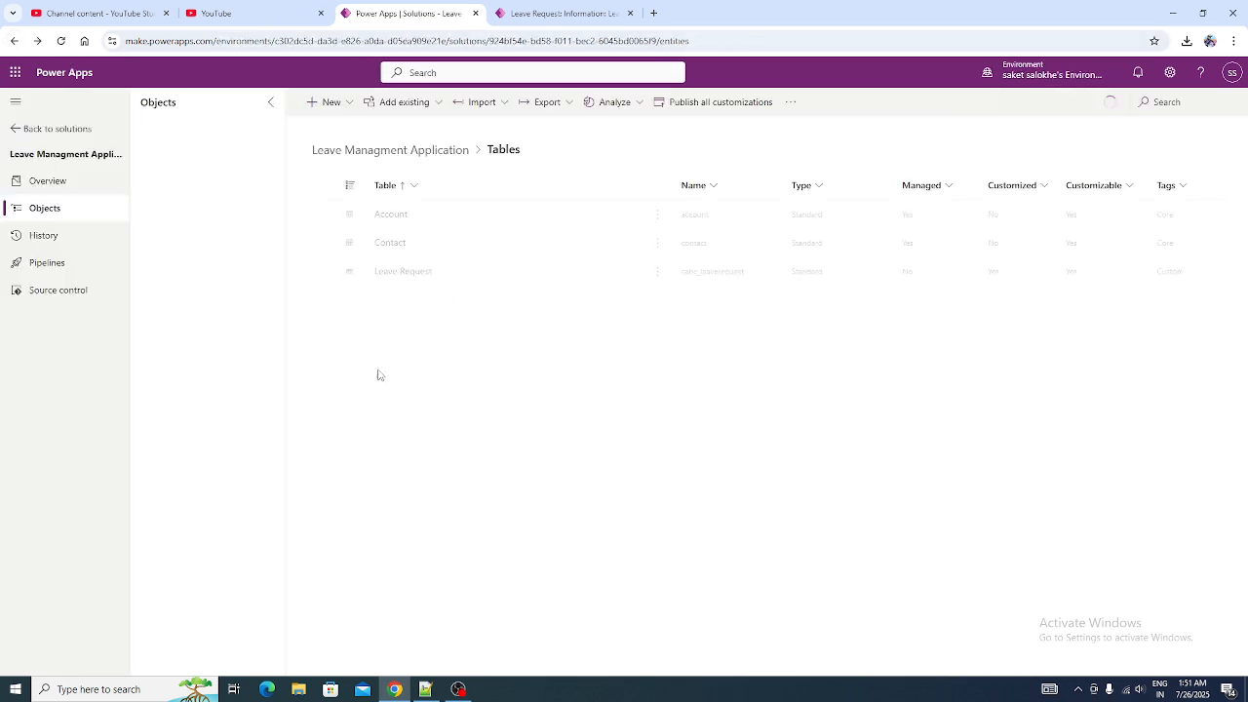
{"action": "left_click", "coordinate": [344, 103]}
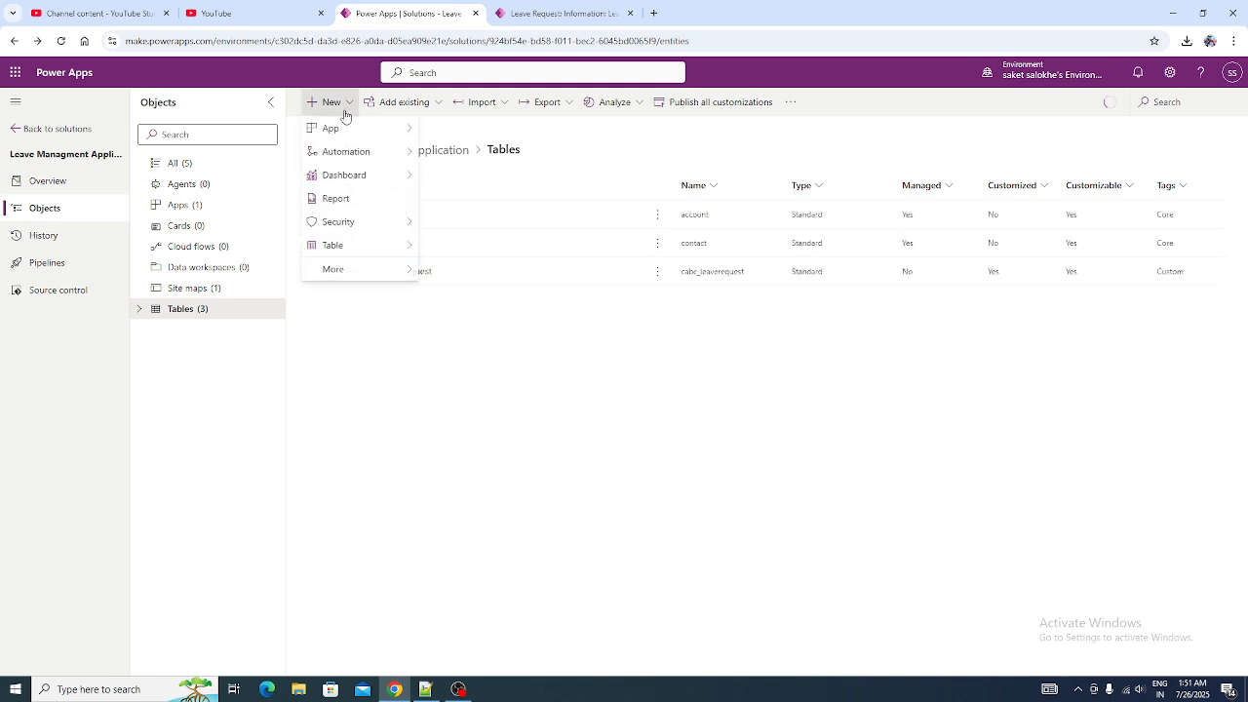
{"action": "mouse_move", "coordinate": [374, 248]}
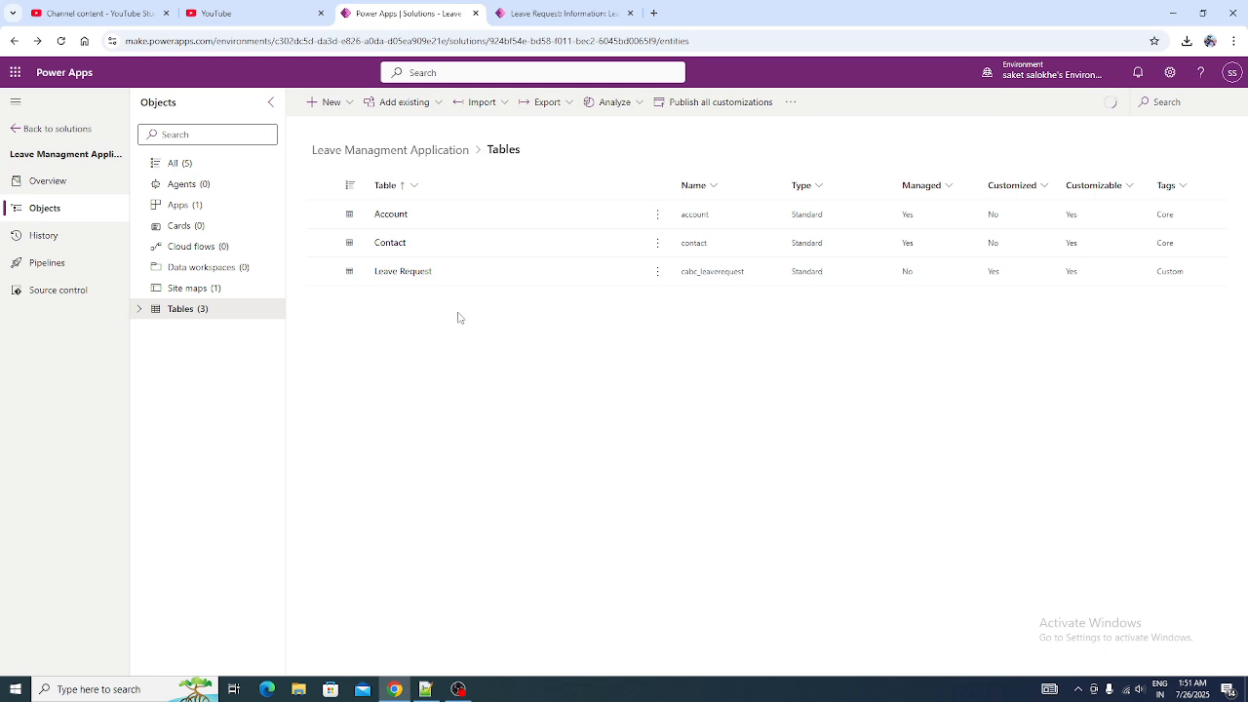
Leave the open leave request record and close the Leave Managment App's browser tab.
{"action": "left_click", "coordinate": [526, 12]}
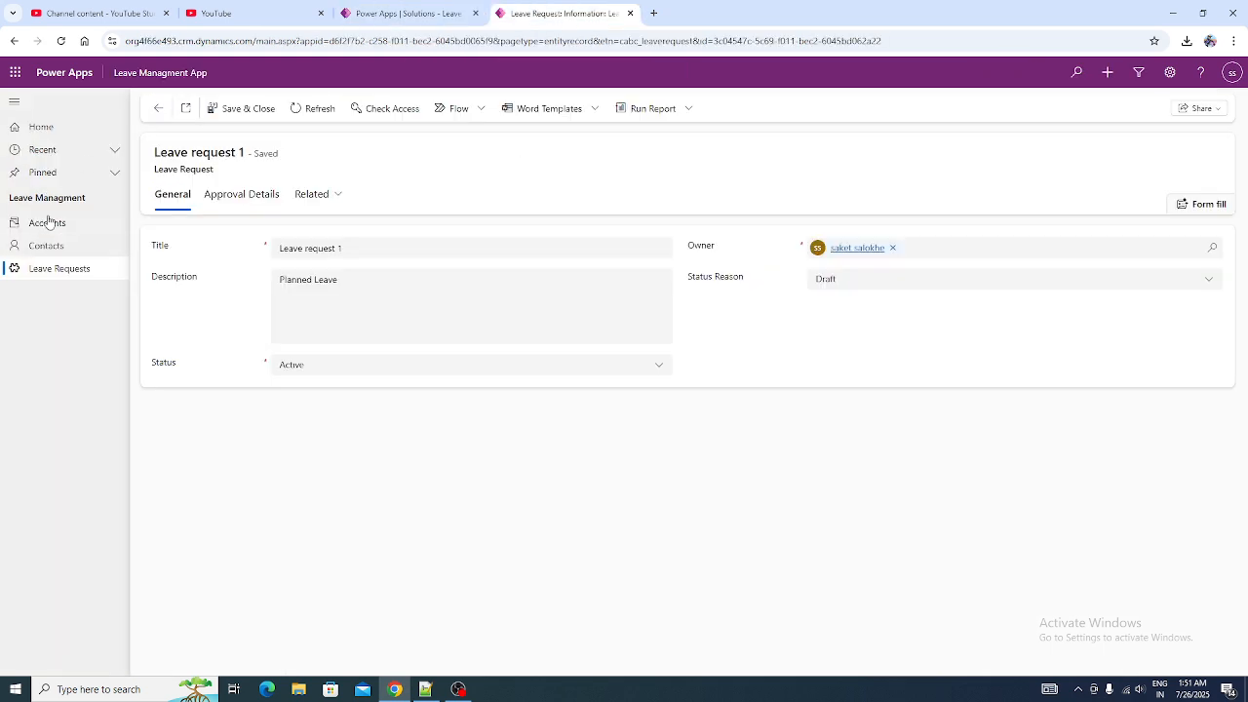
{"action": "left_click", "coordinate": [16, 41]}
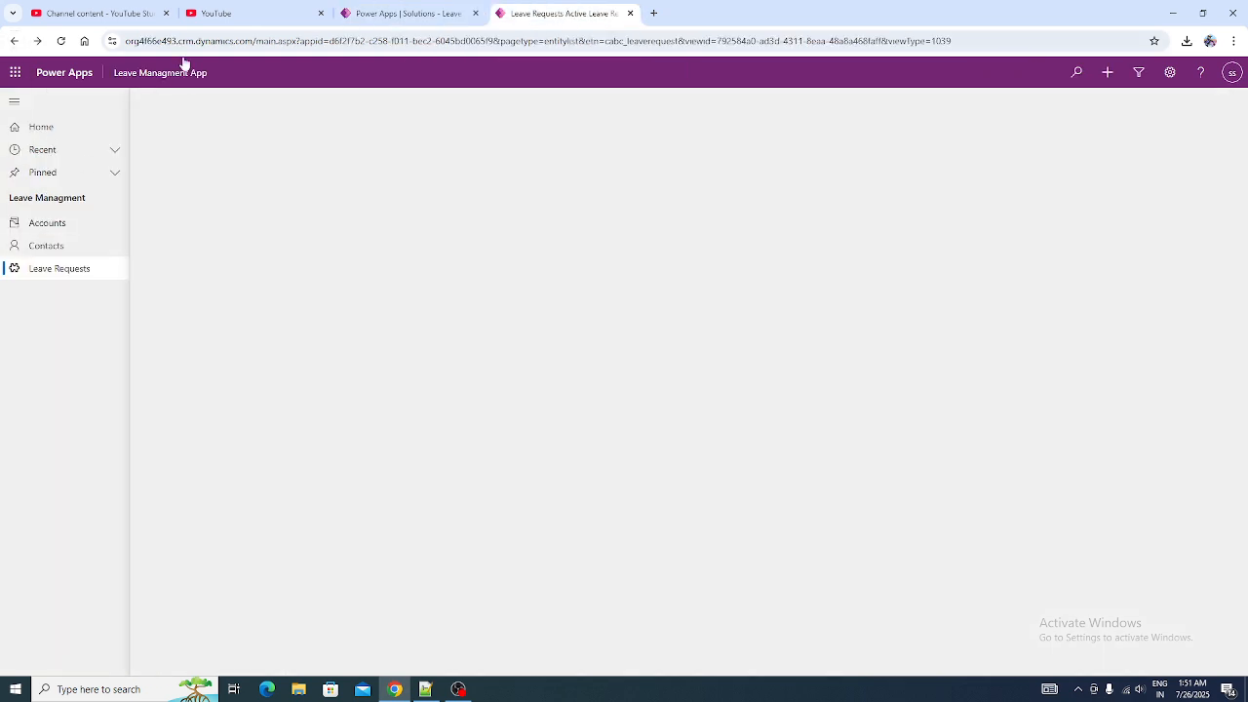
{"action": "left_click", "coordinate": [631, 14]}
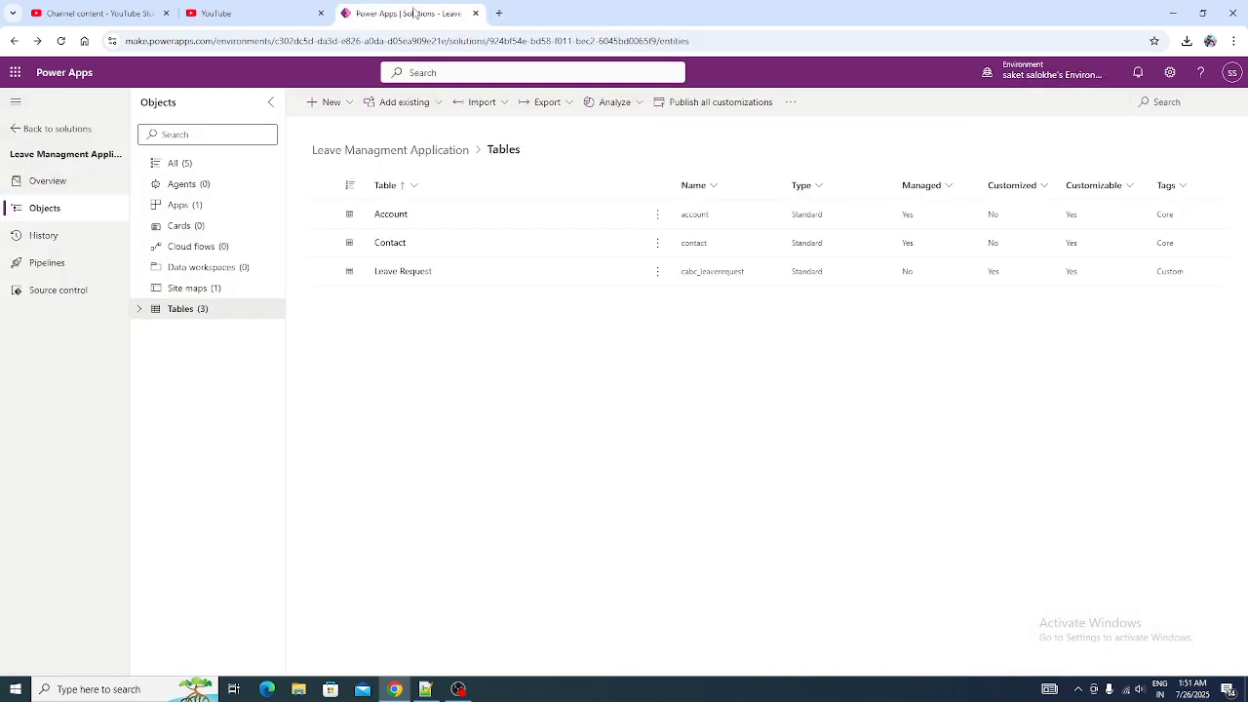
{"action": "left_click", "coordinate": [435, 103]}
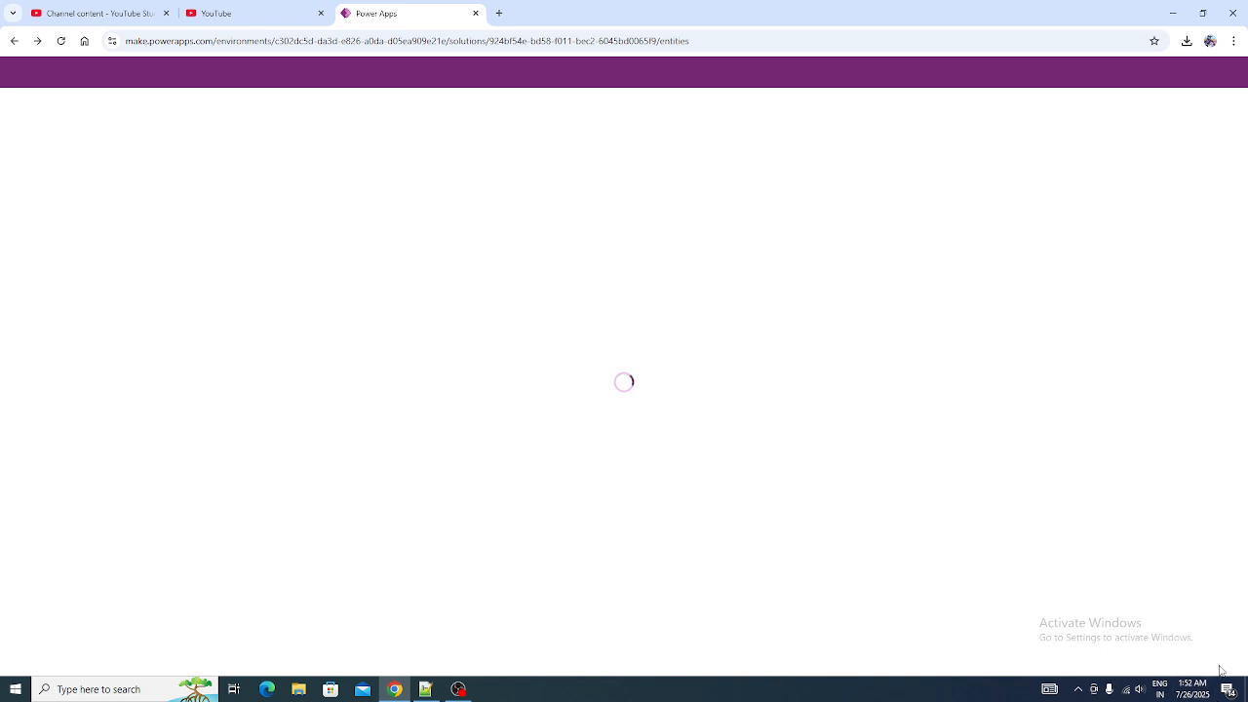
{"action": "left_click", "coordinate": [1128, 690]}
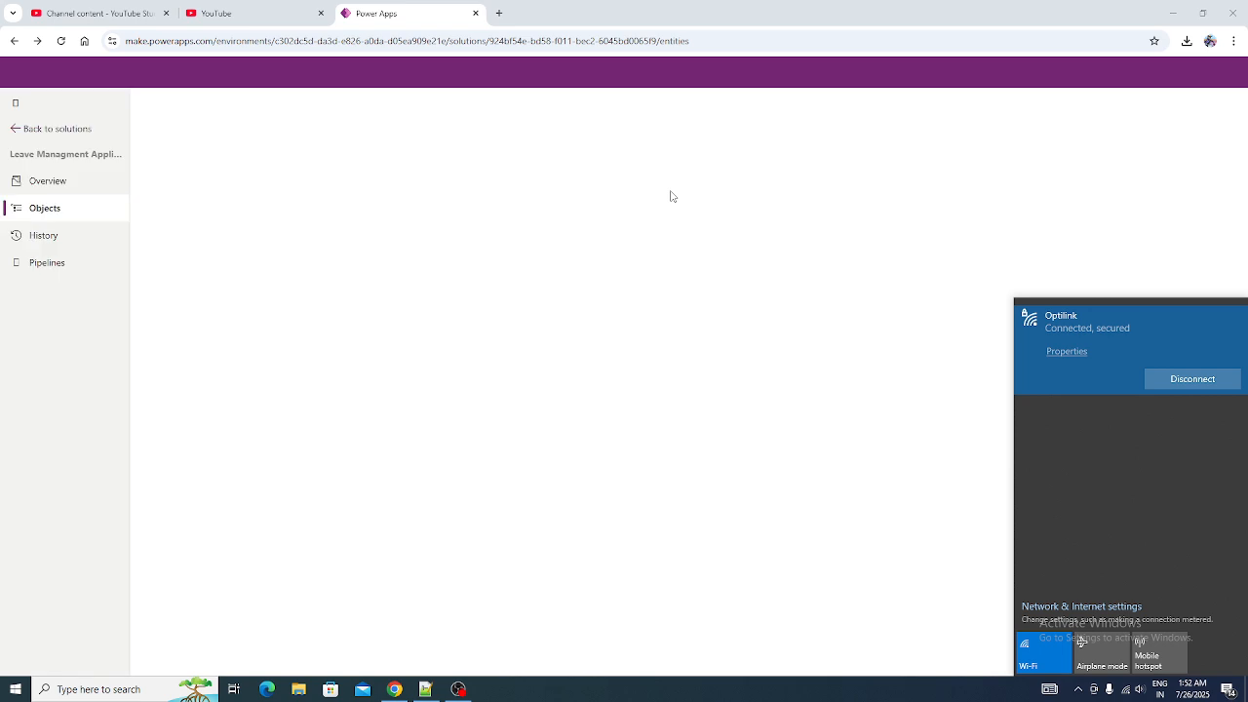
{"action": "left_click", "coordinate": [414, 22]}
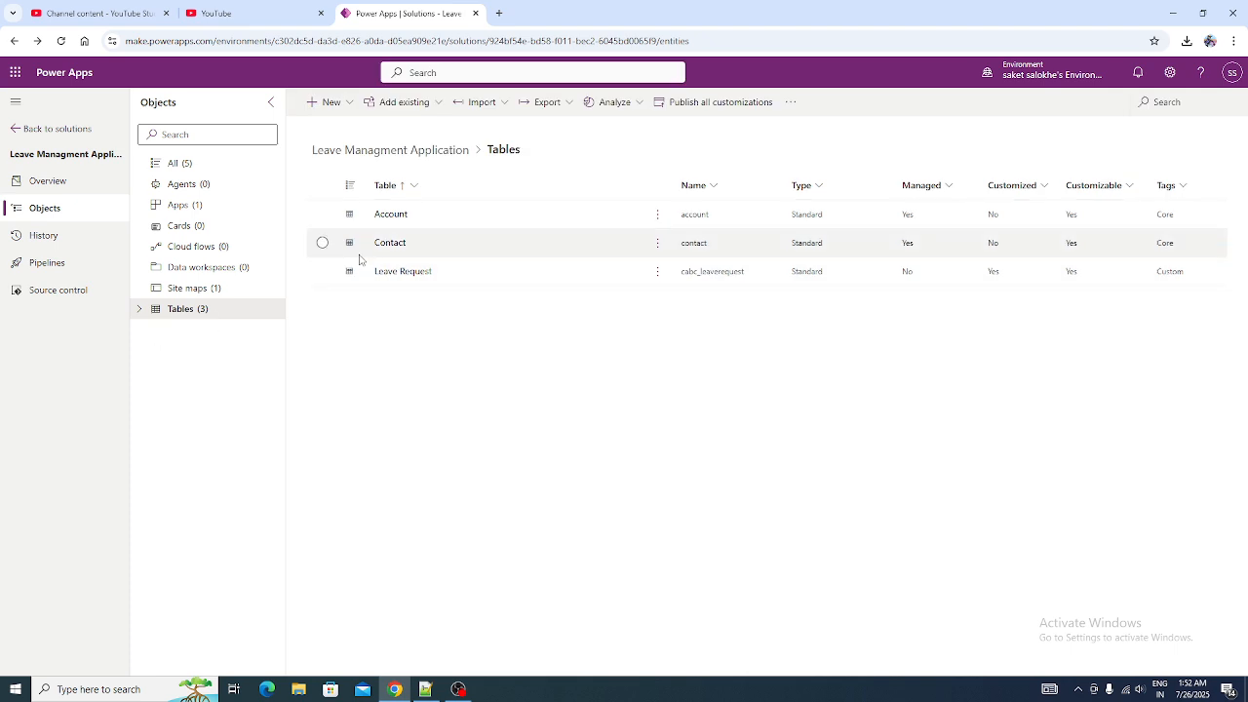
Start a new table with advanced properties and set its display name to Leave Item, copied from the column notes in Notepad++.
{"action": "left_click", "coordinate": [352, 114]}
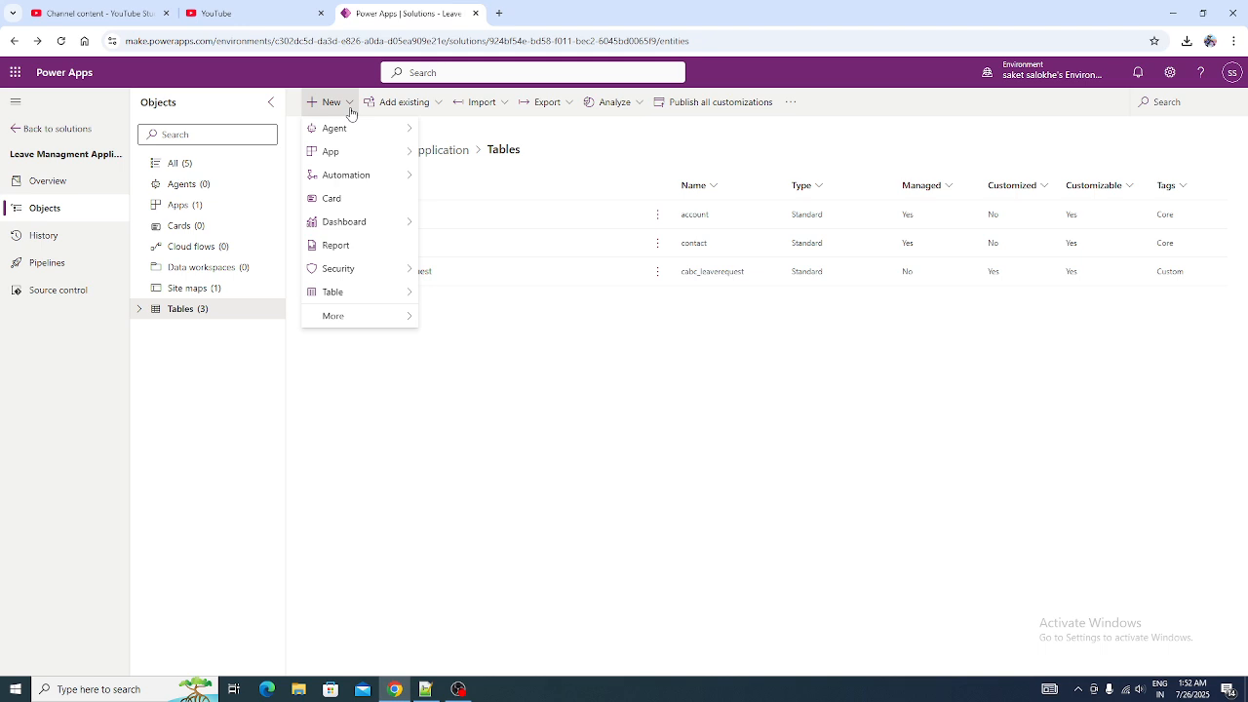
{"action": "mouse_move", "coordinate": [396, 291]}
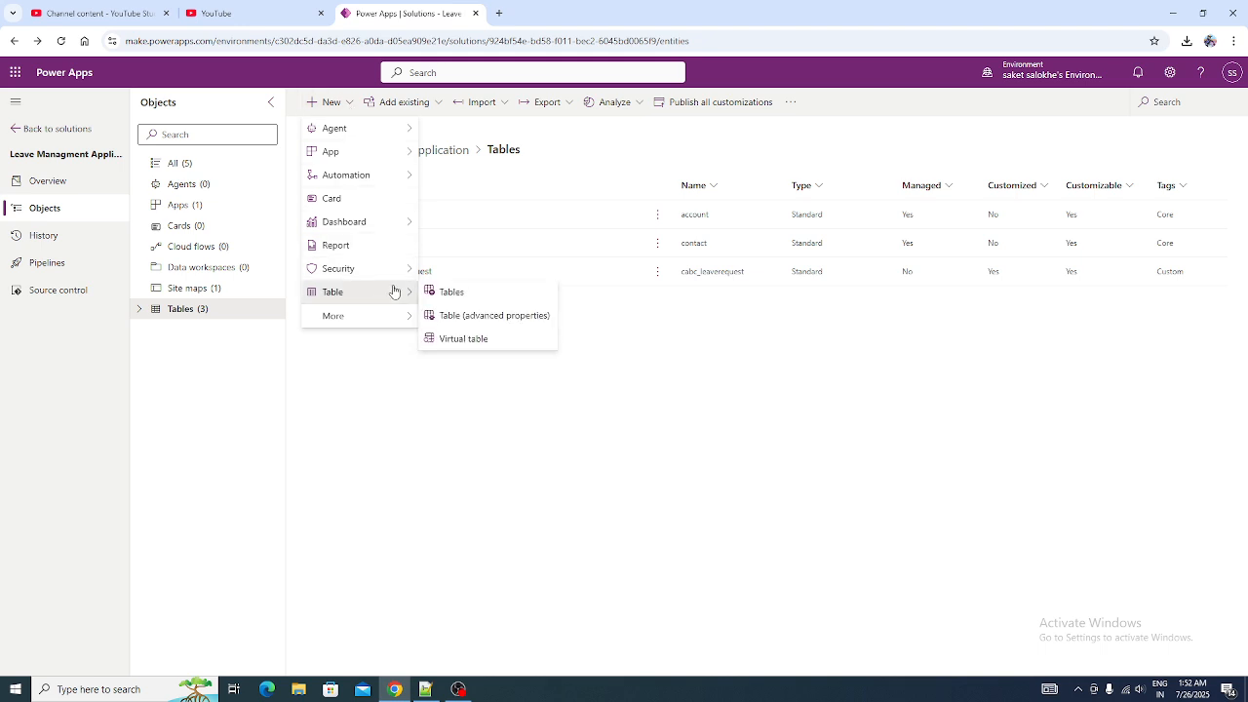
{"action": "left_click", "coordinate": [485, 319]}
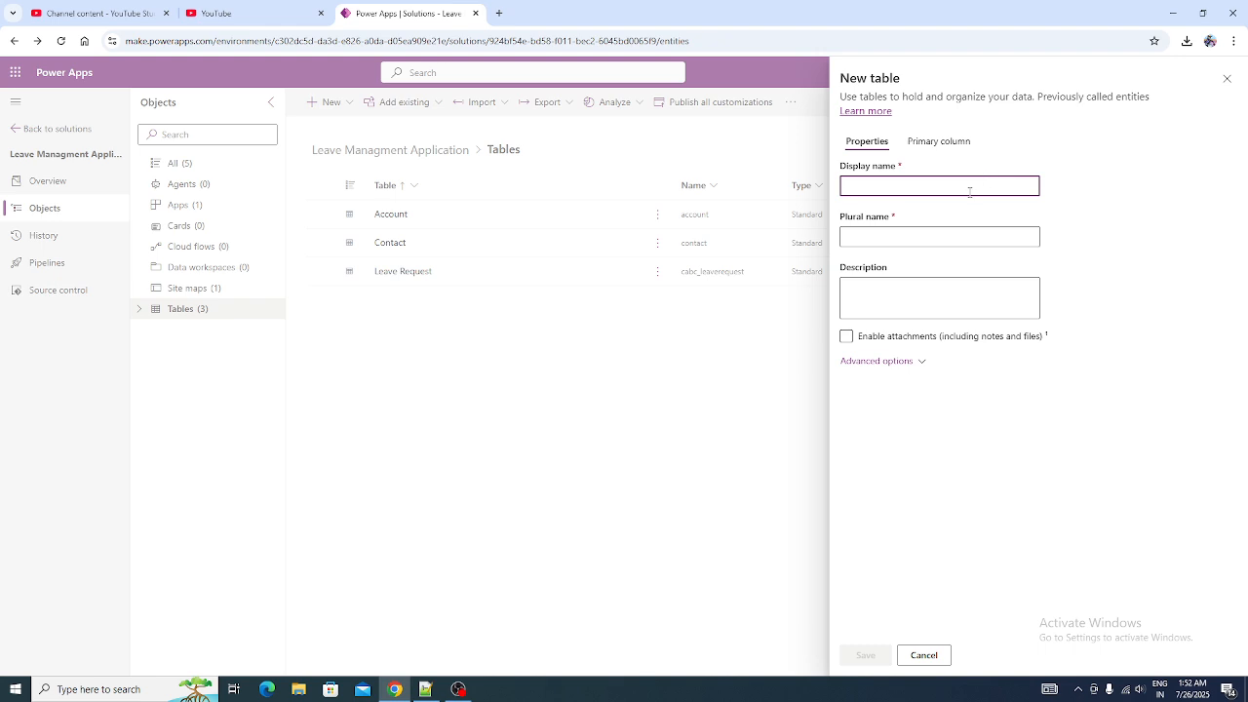
{"action": "key", "text": "alt+Tab"}
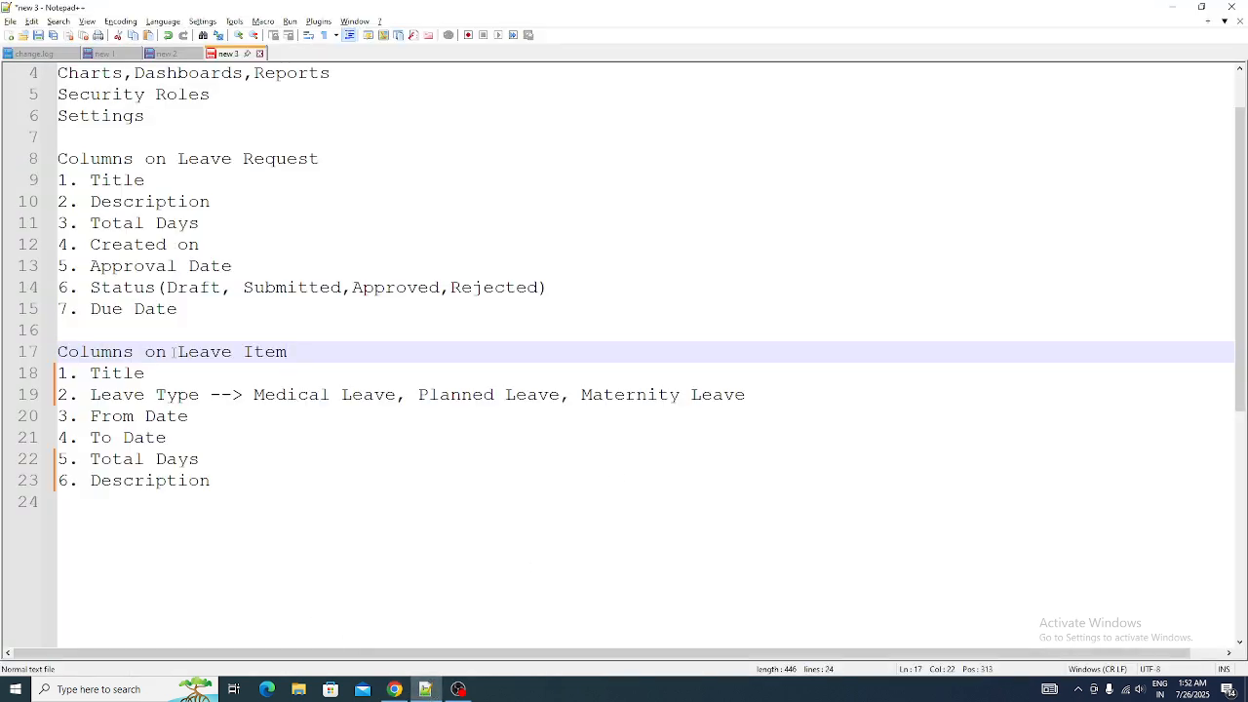
{"action": "left_click_drag", "start_coordinate": [175, 353], "coordinate": [286, 355]}
{"action": "key", "text": "ctrl+c"}
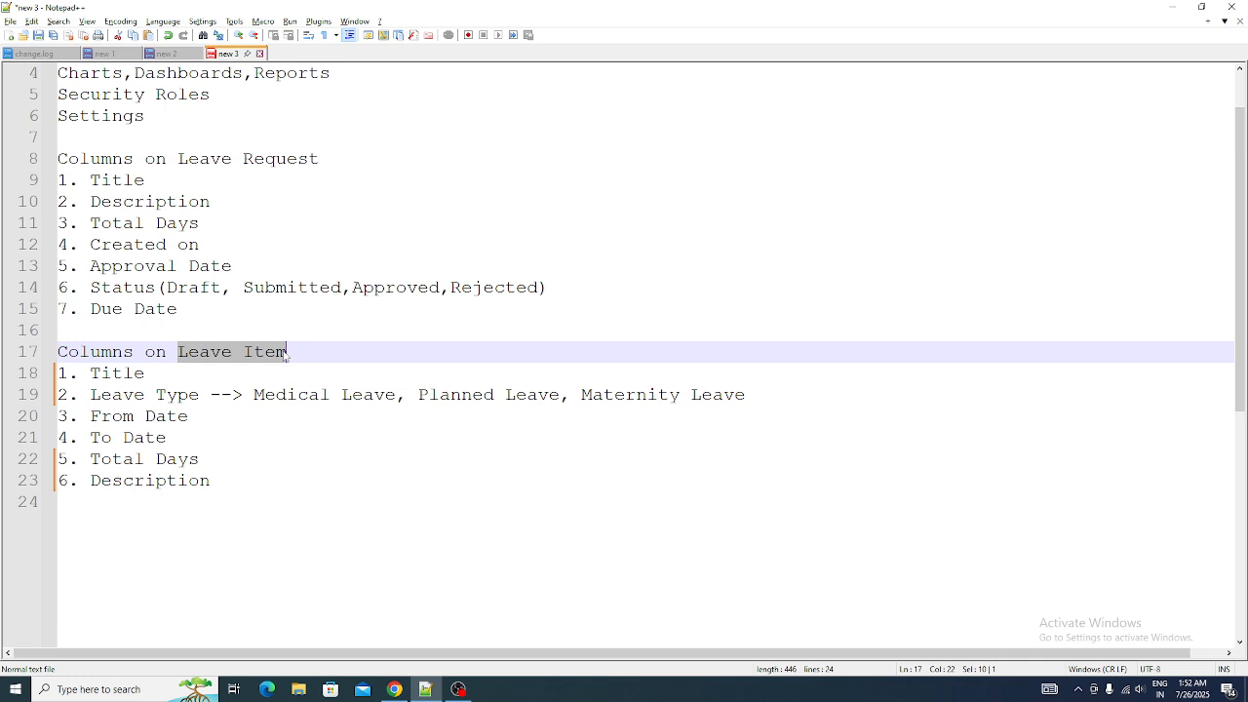
{"action": "key", "text": "alt+Tab"}
{"action": "left_click", "coordinate": [918, 186]}
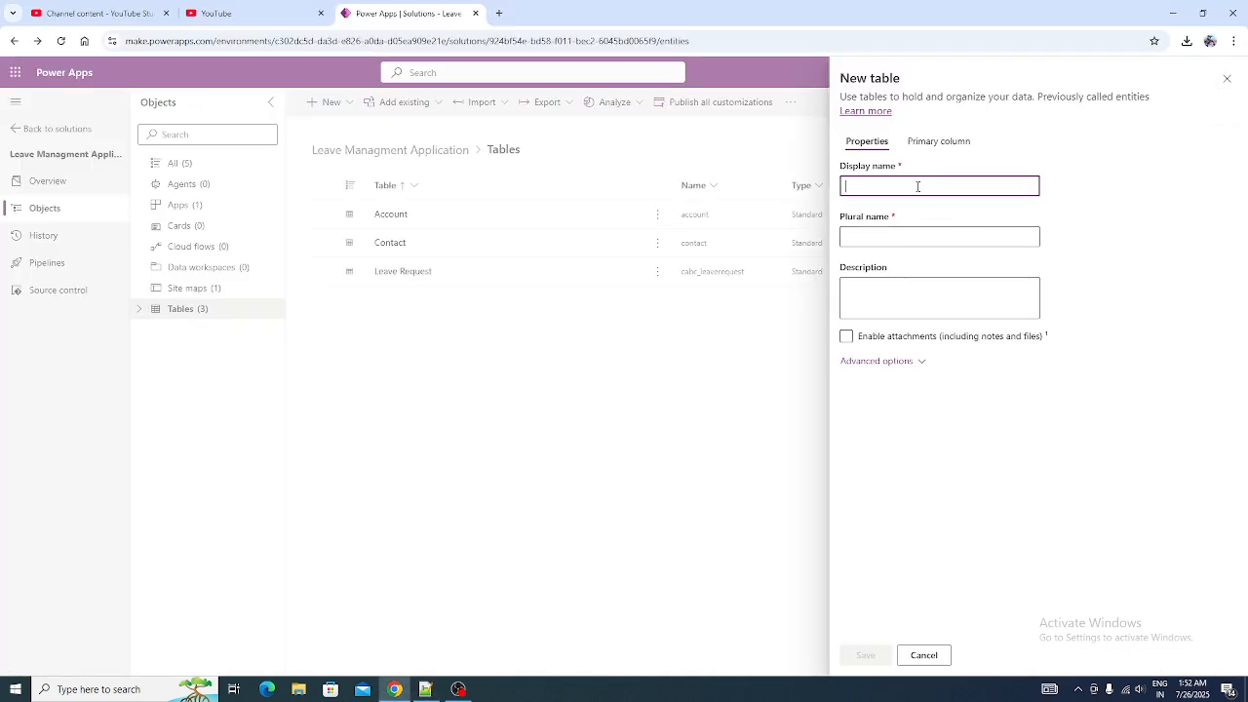
{"action": "key", "text": "ctrl+v"}
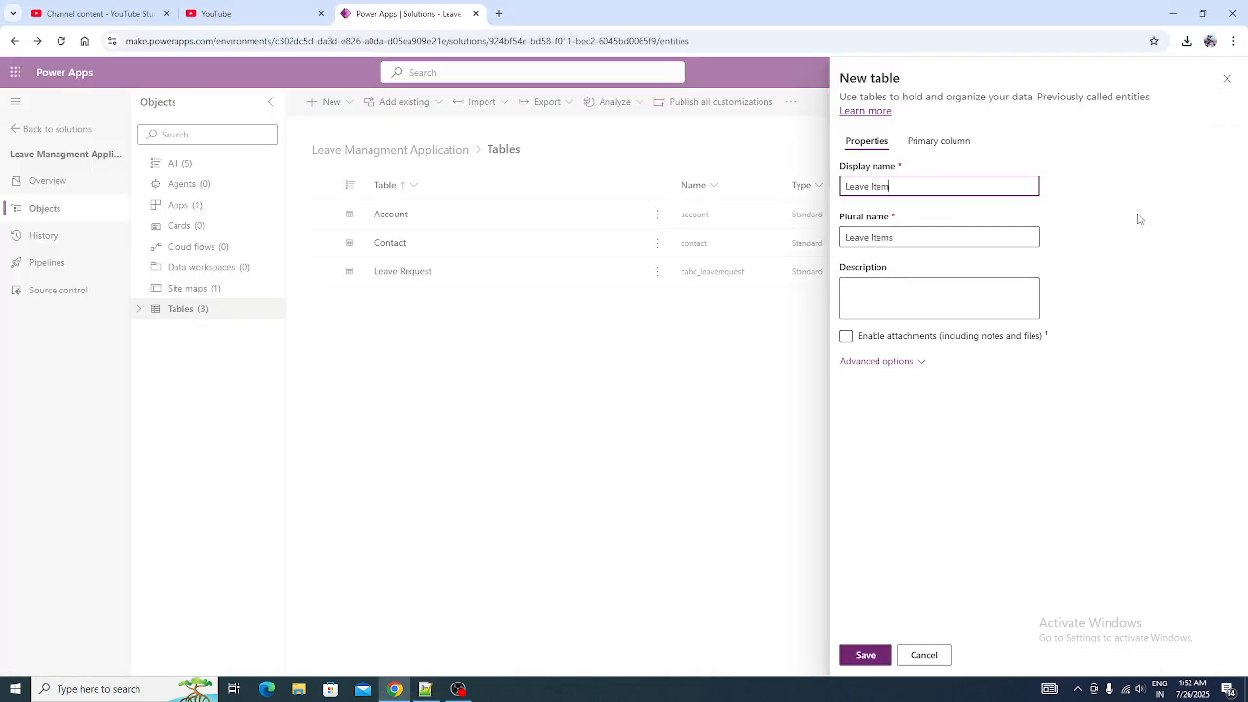
Enable attachments, including notes and files, for the new Leave Item table and expand its advanced options.
{"action": "left_click", "coordinate": [848, 338]}
{"action": "left_click", "coordinate": [847, 339]}
{"action": "left_click", "coordinate": [848, 339]}
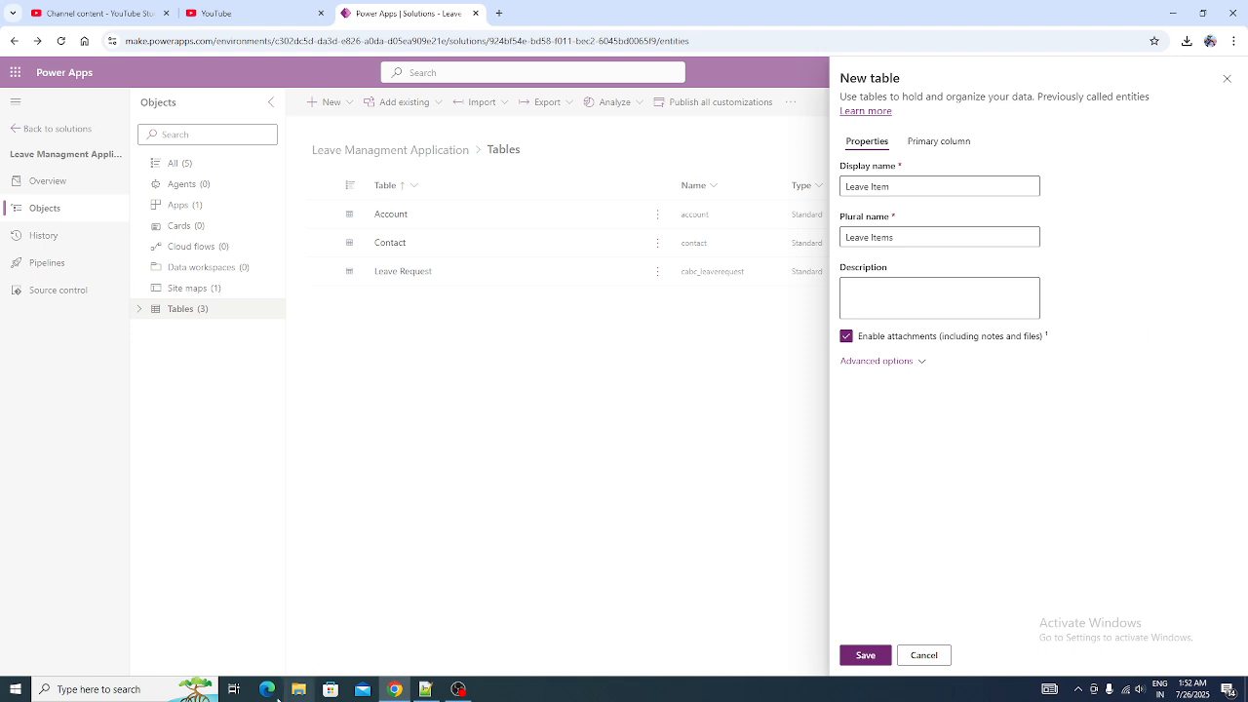
{"action": "mouse_move", "coordinate": [427, 692]}
{"action": "left_click", "coordinate": [907, 363]}
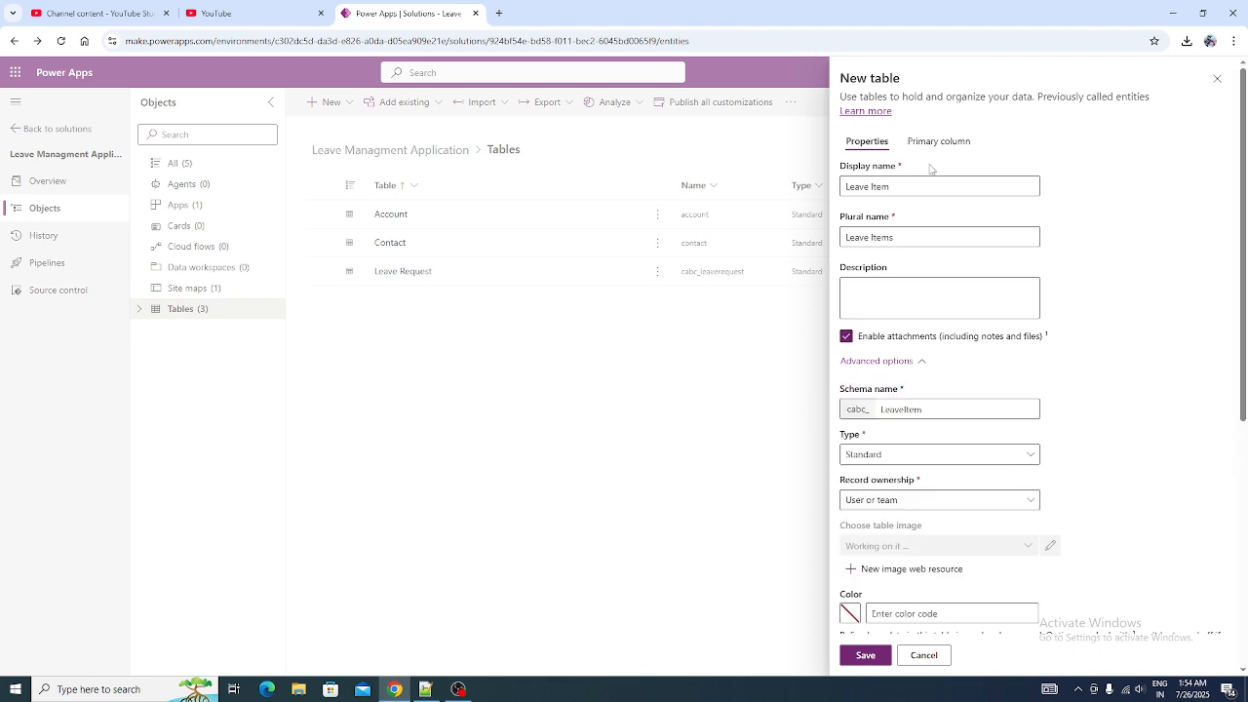
Set the display name of the new table's primary column to Title.
{"action": "left_click", "coordinate": [936, 143]}
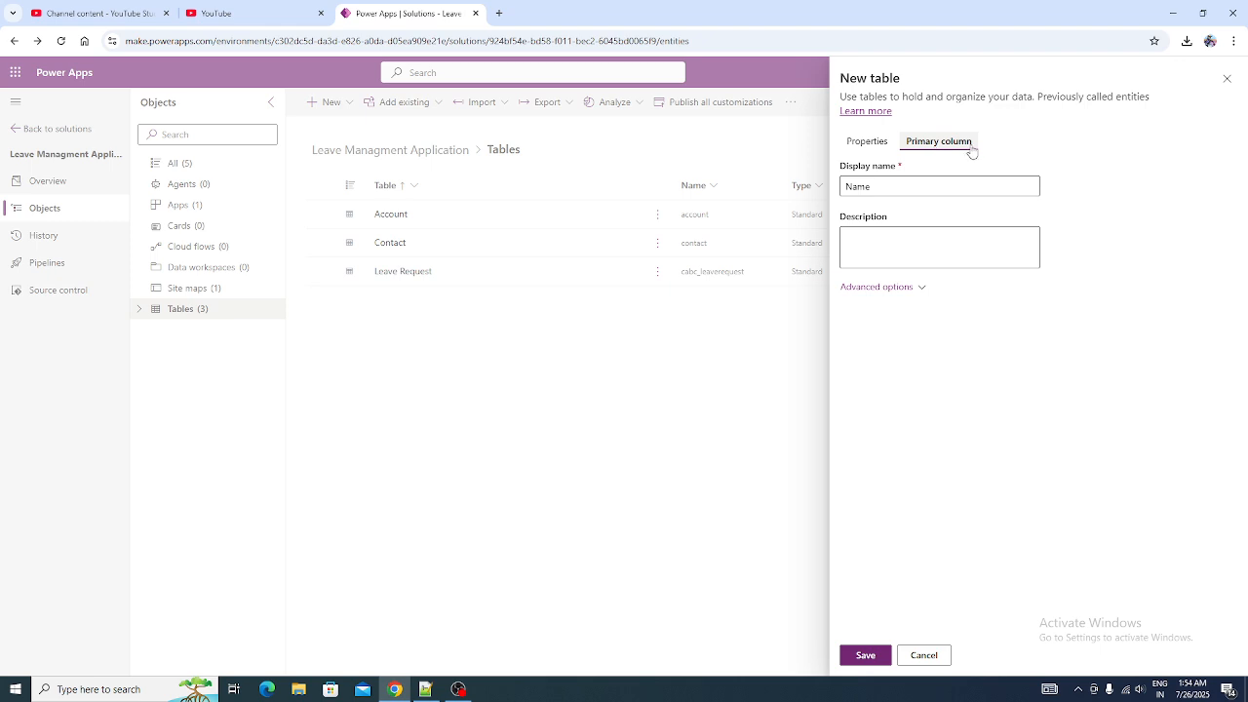
{"action": "left_click", "coordinate": [878, 185]}
{"action": "left_click_drag", "start_coordinate": [878, 186], "coordinate": [802, 186]}
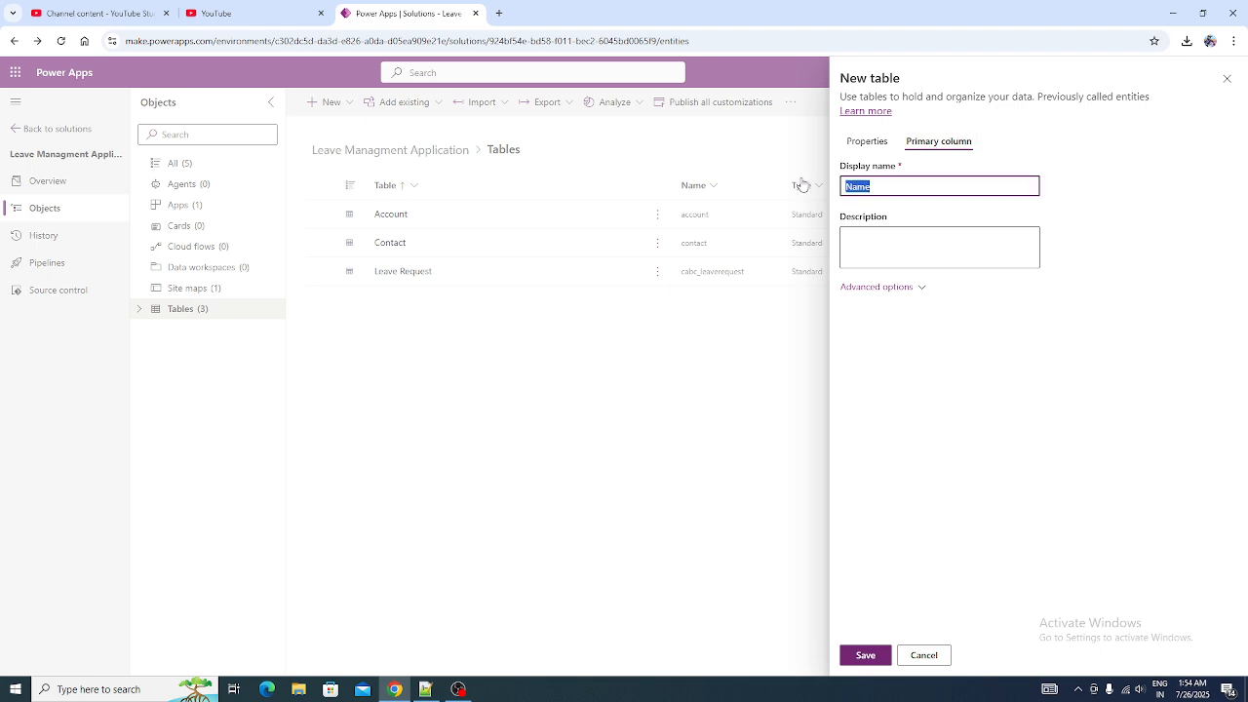
{"action": "type", "text": "Title"}
{"action": "left_click", "coordinate": [1069, 242]}
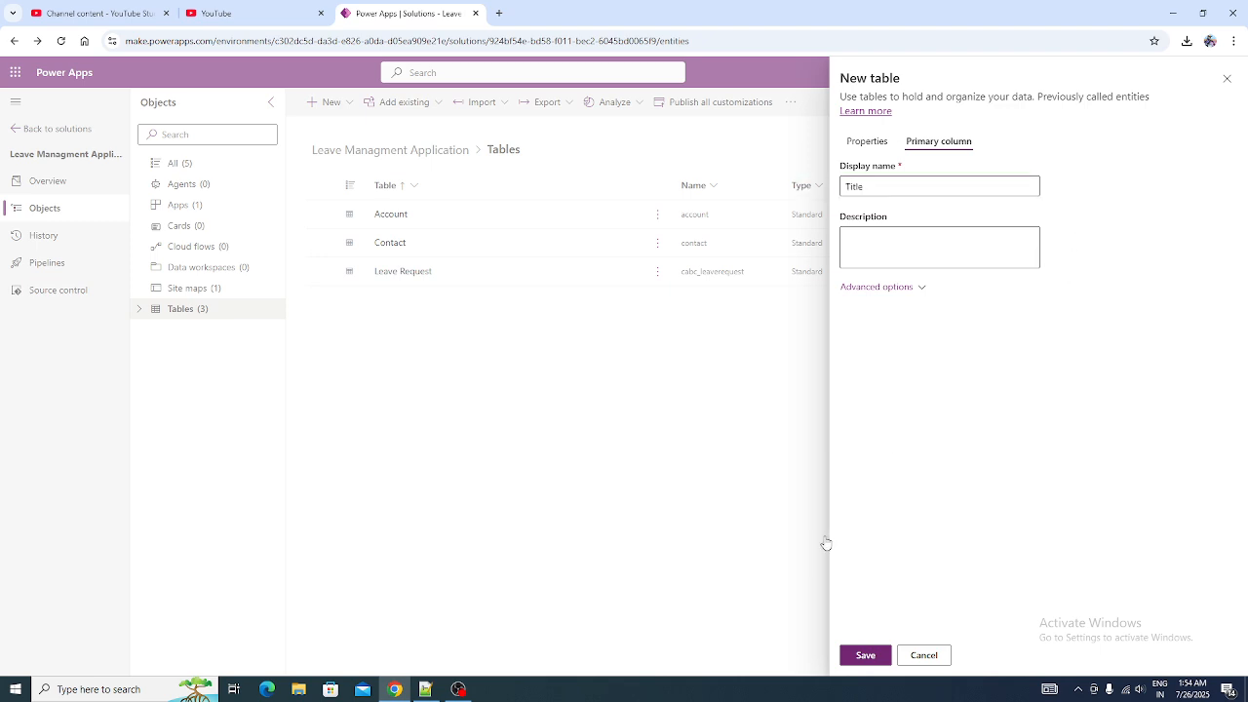
Check the Leave Item table's advanced properties, keep them as they are, and save the table.
{"action": "left_click", "coordinate": [867, 141]}
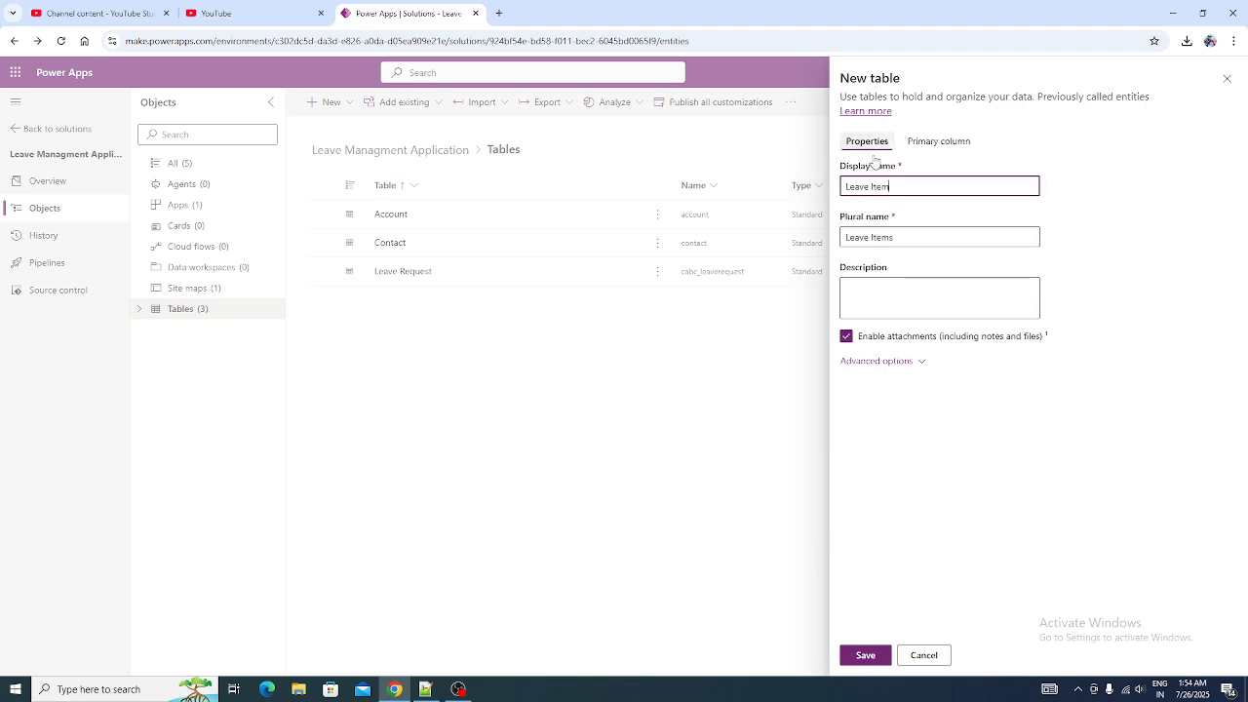
{"action": "left_click", "coordinate": [862, 363]}
{"action": "scroll", "coordinate": [1040, 367], "scroll_direction": "down", "scroll_amount": 2}
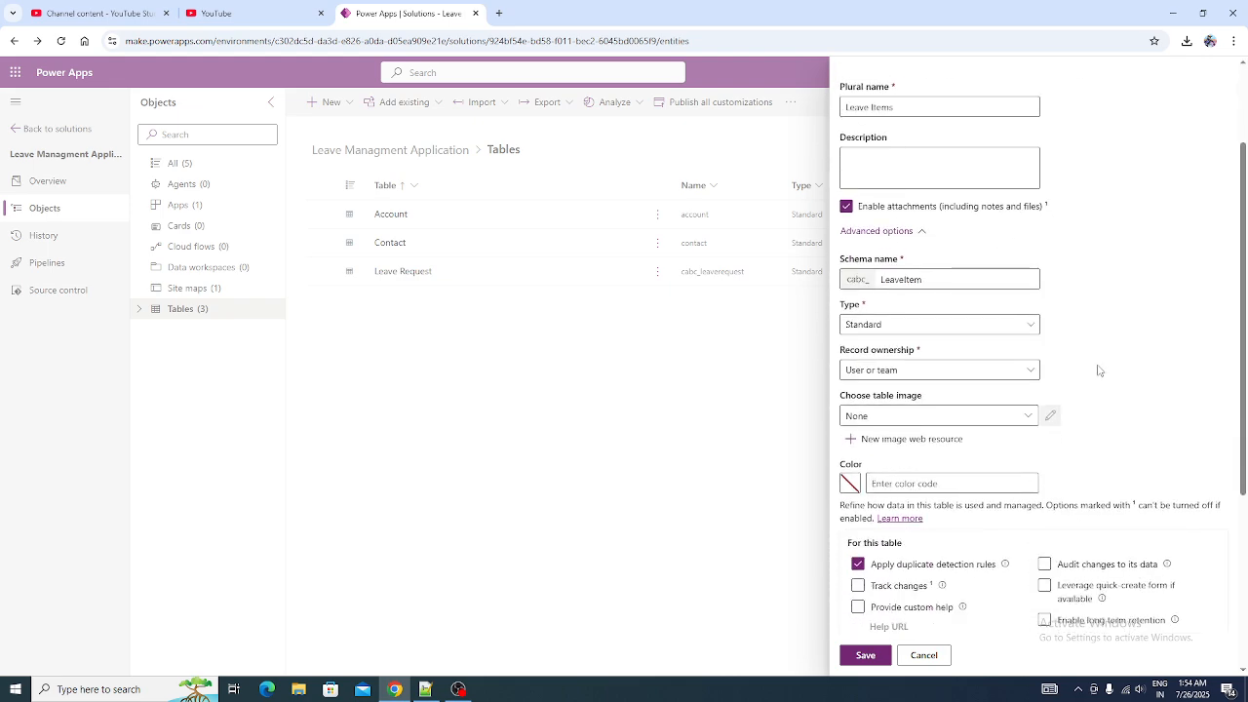
{"action": "scroll", "coordinate": [1099, 373], "scroll_direction": "down", "scroll_amount": 1}
{"action": "scroll", "coordinate": [1099, 371], "scroll_direction": "down", "scroll_amount": 4}
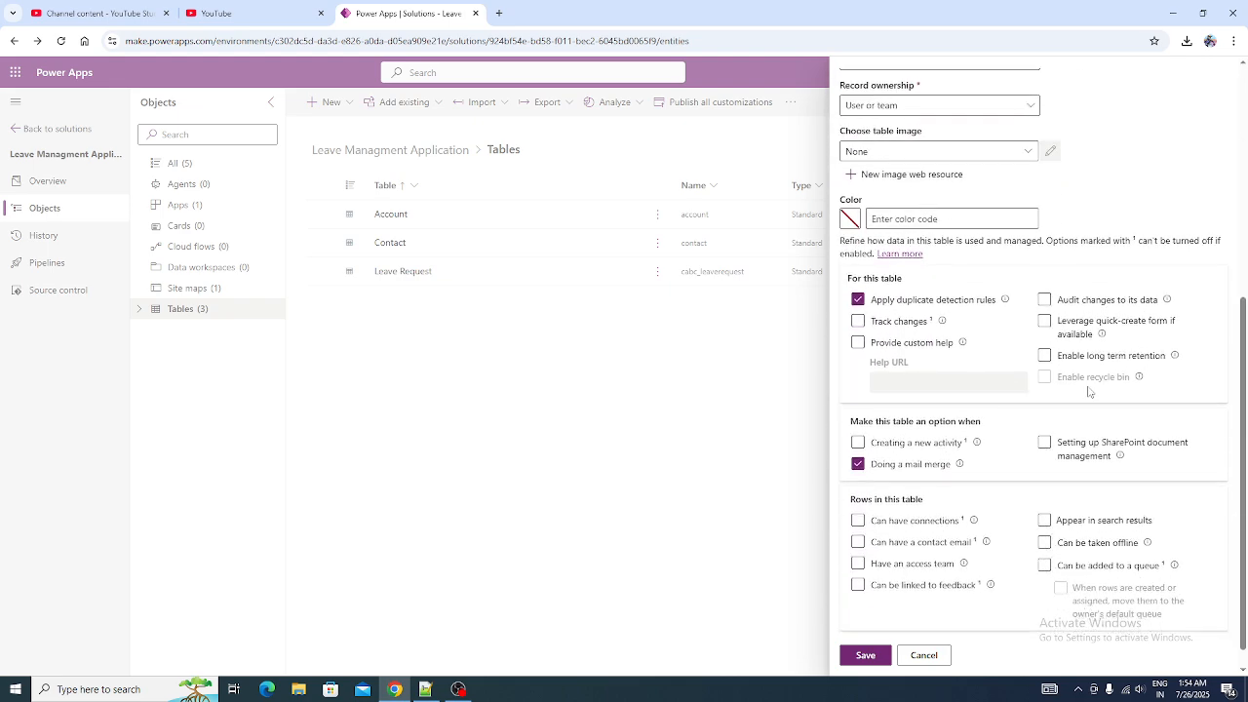
{"action": "left_click", "coordinate": [858, 657]}
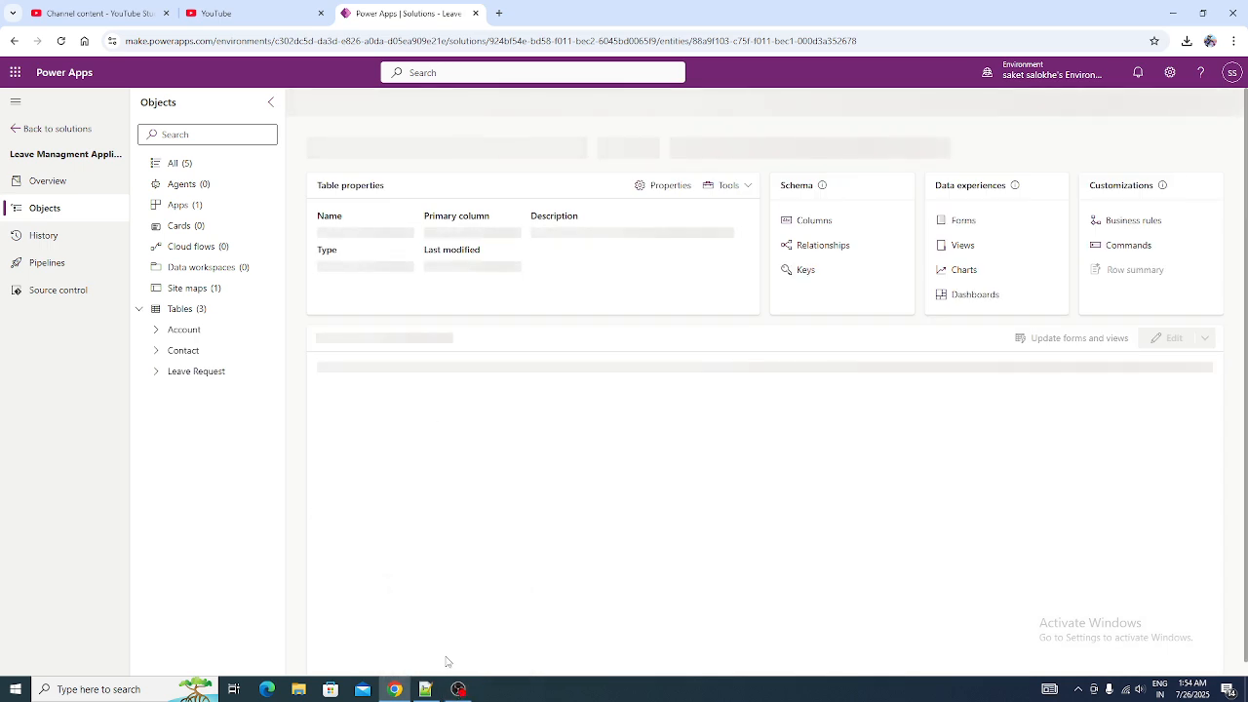
Switch to Notepad++ and examine the planned Leave Item columns, especially Title and Leave Type with its listed choices.
{"action": "left_click", "coordinate": [429, 691]}
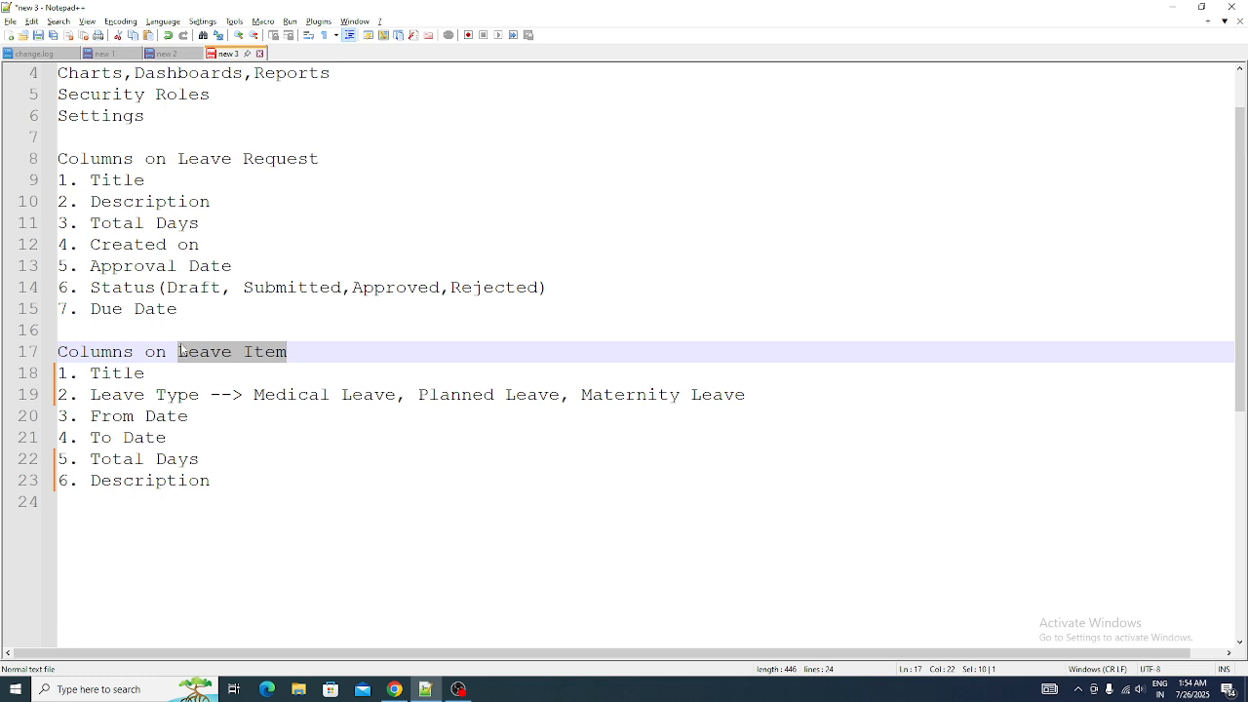
{"action": "left_click_drag", "start_coordinate": [178, 354], "coordinate": [295, 351]}
{"action": "double_click", "coordinate": [92, 372]}
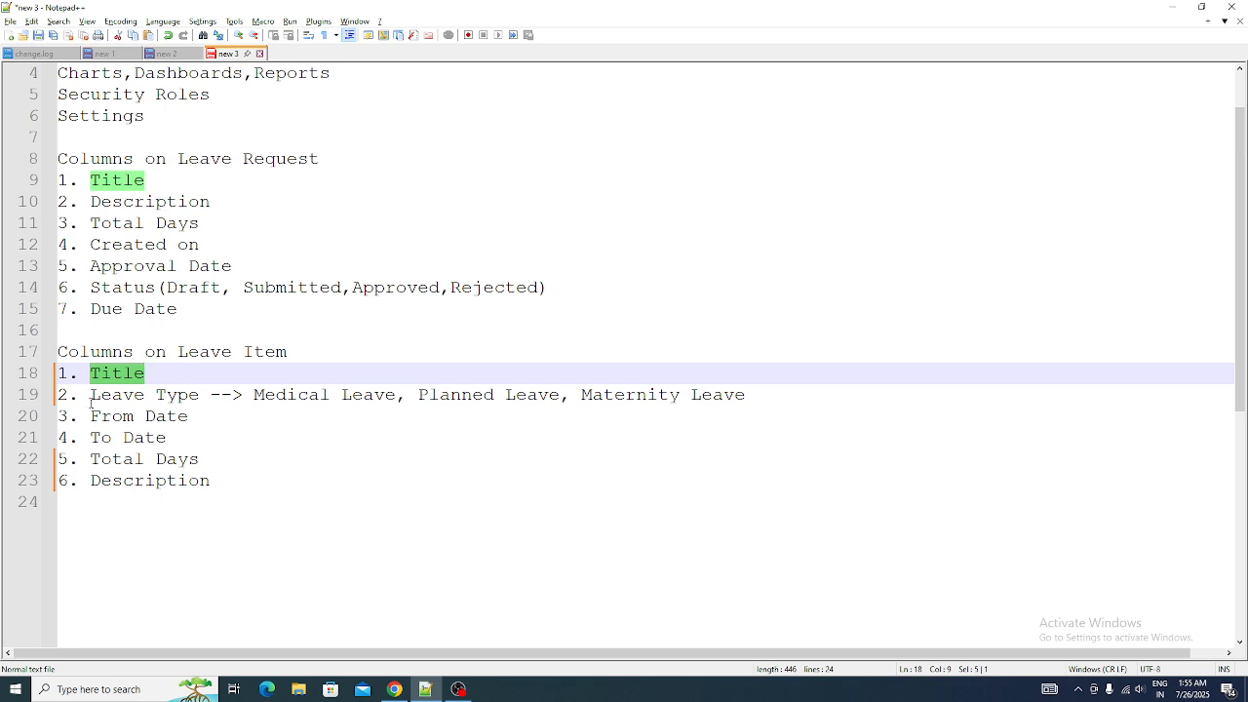
{"action": "left_click_drag", "start_coordinate": [89, 394], "coordinate": [199, 392]}
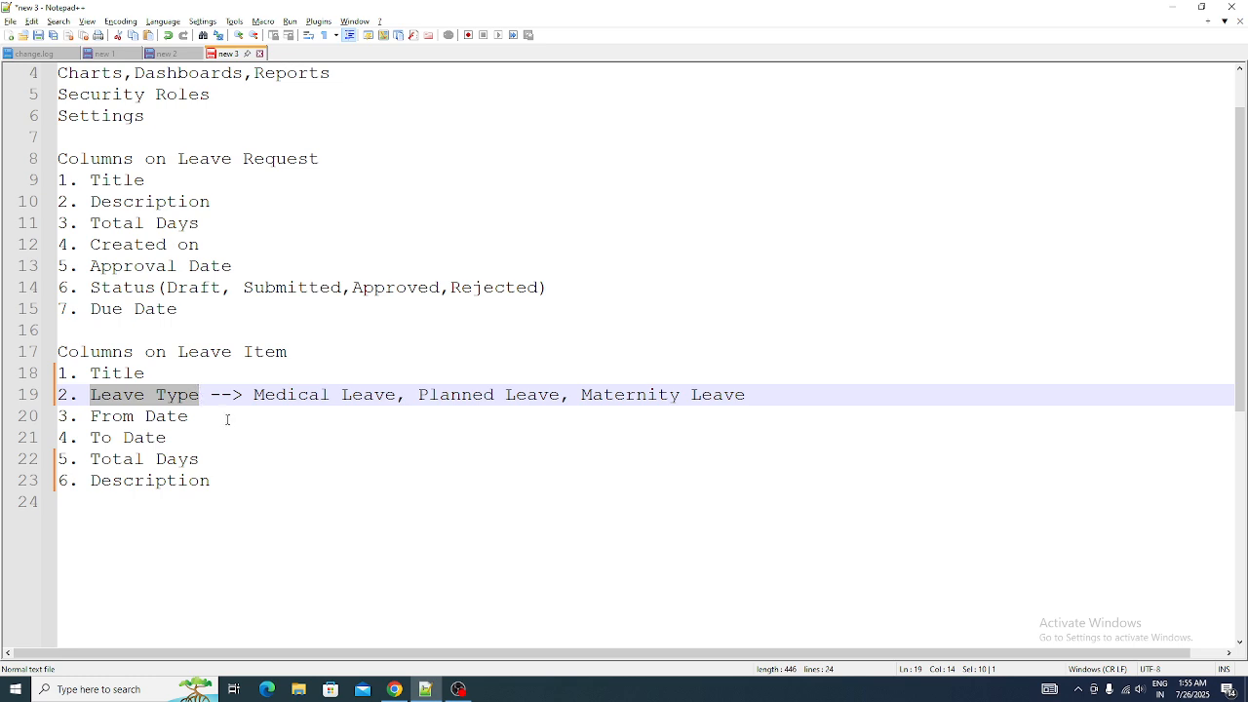
{"action": "left_click", "coordinate": [230, 394]}
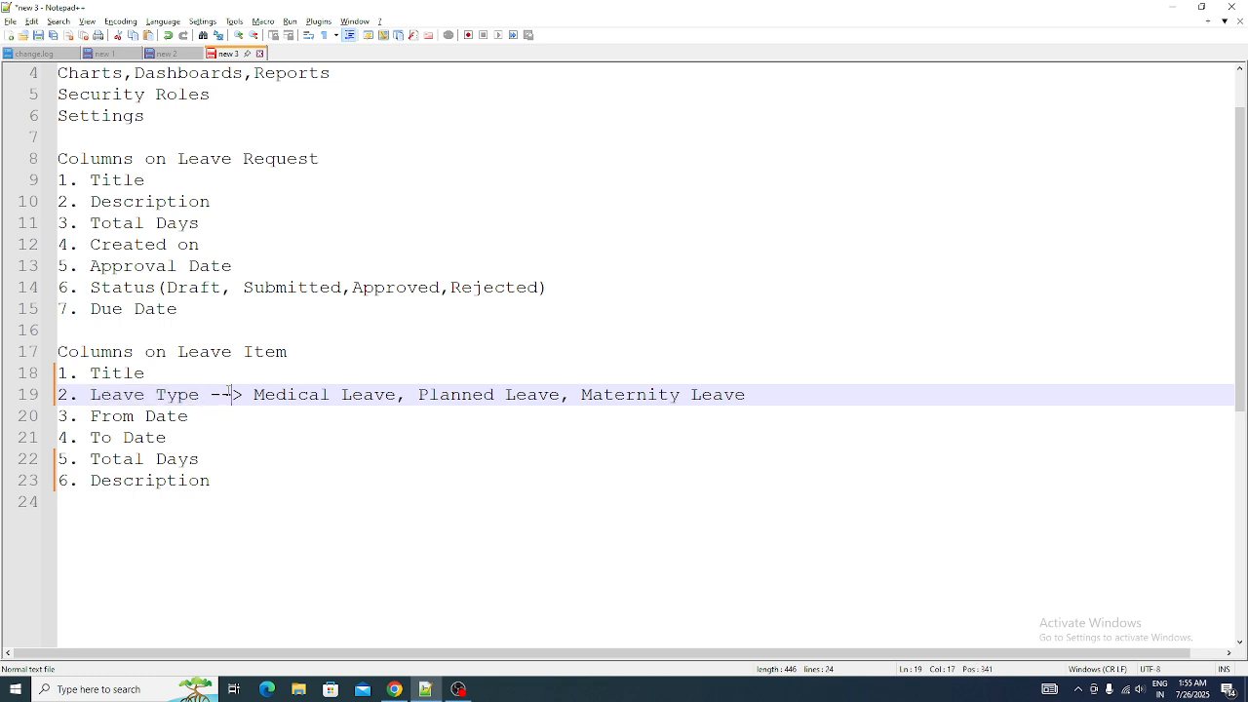
{"action": "left_click_drag", "start_coordinate": [201, 394], "coordinate": [90, 394]}
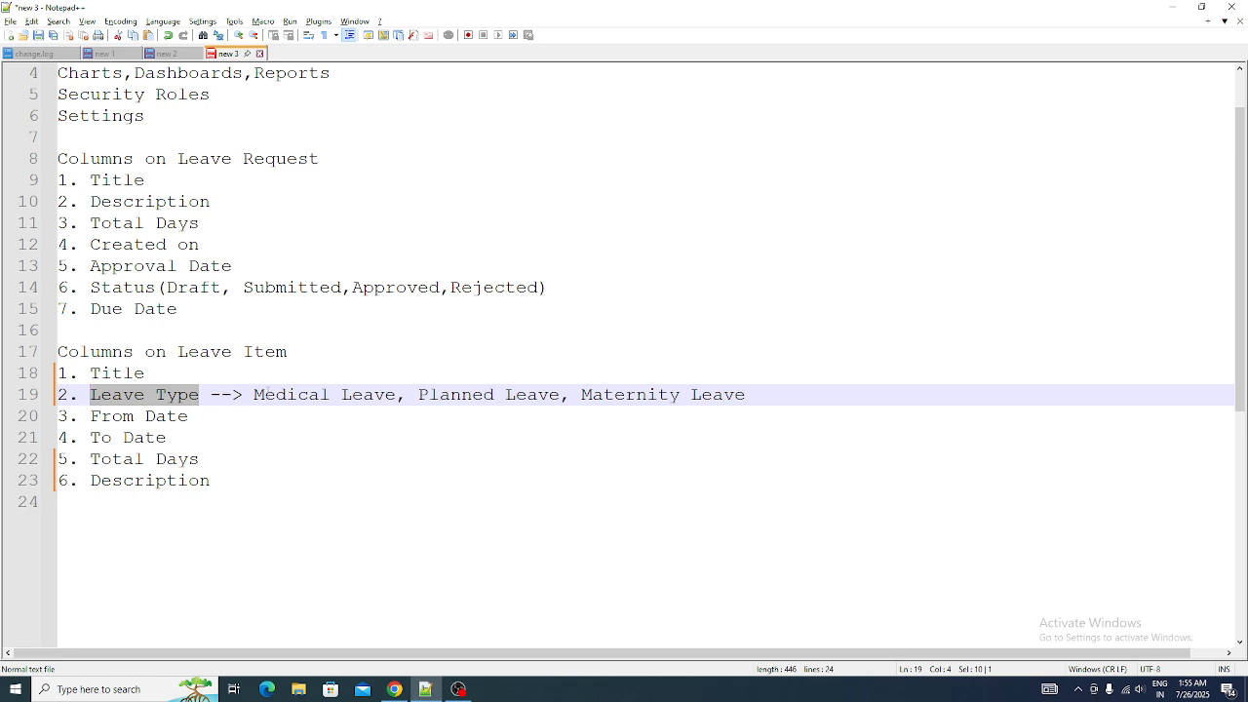
{"action": "left_click_drag", "start_coordinate": [254, 394], "coordinate": [770, 397]}
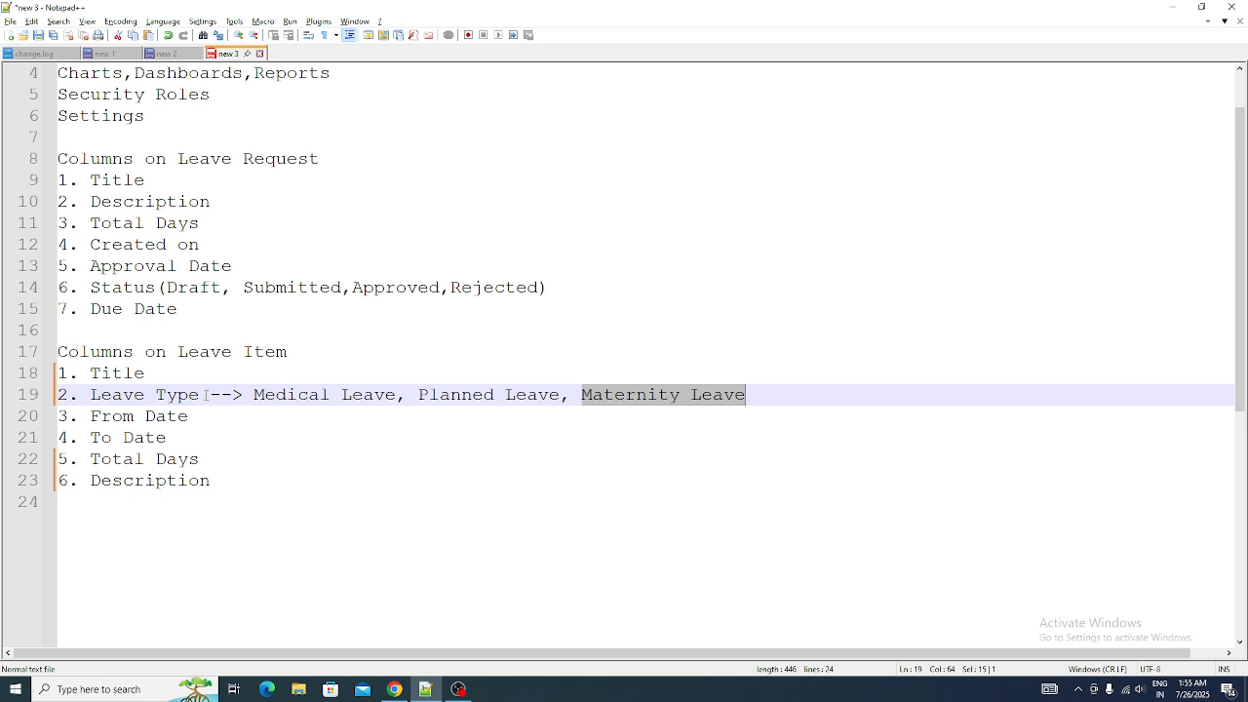
Return to Power Apps in the browser and list the columns of the Leave Item table.
{"action": "key", "text": "alt+Tab"}
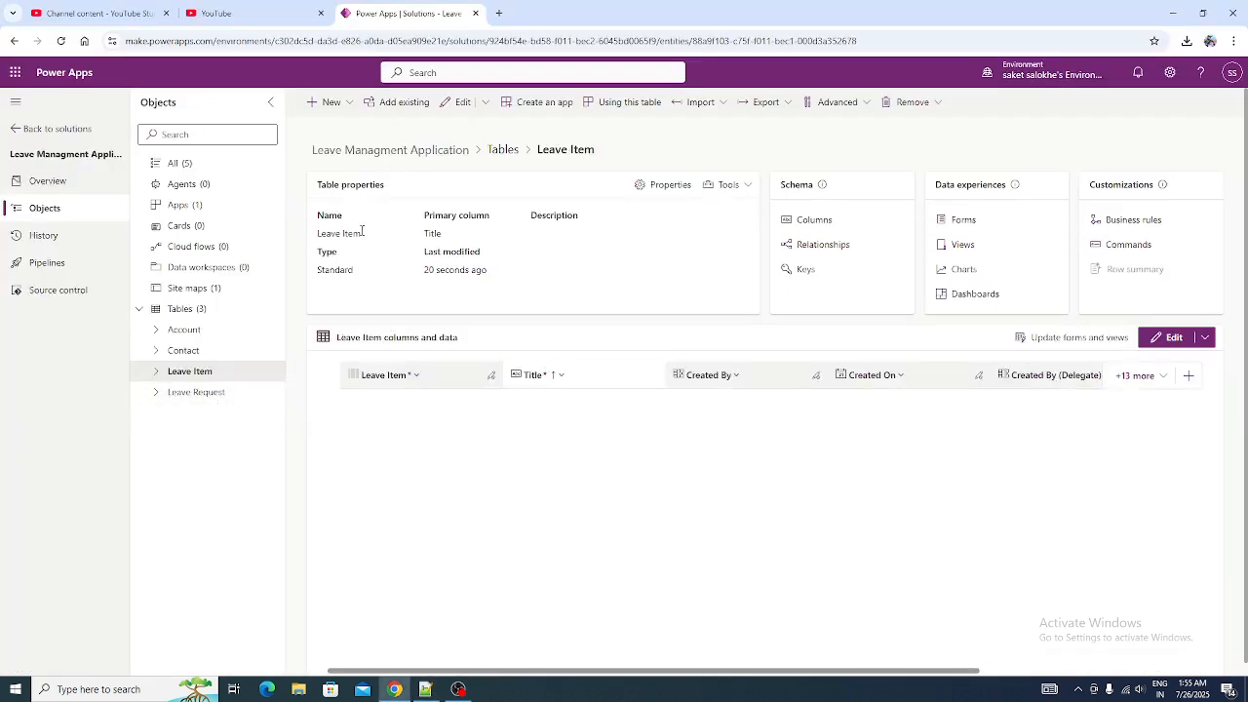
{"action": "left_click", "coordinate": [156, 371]}
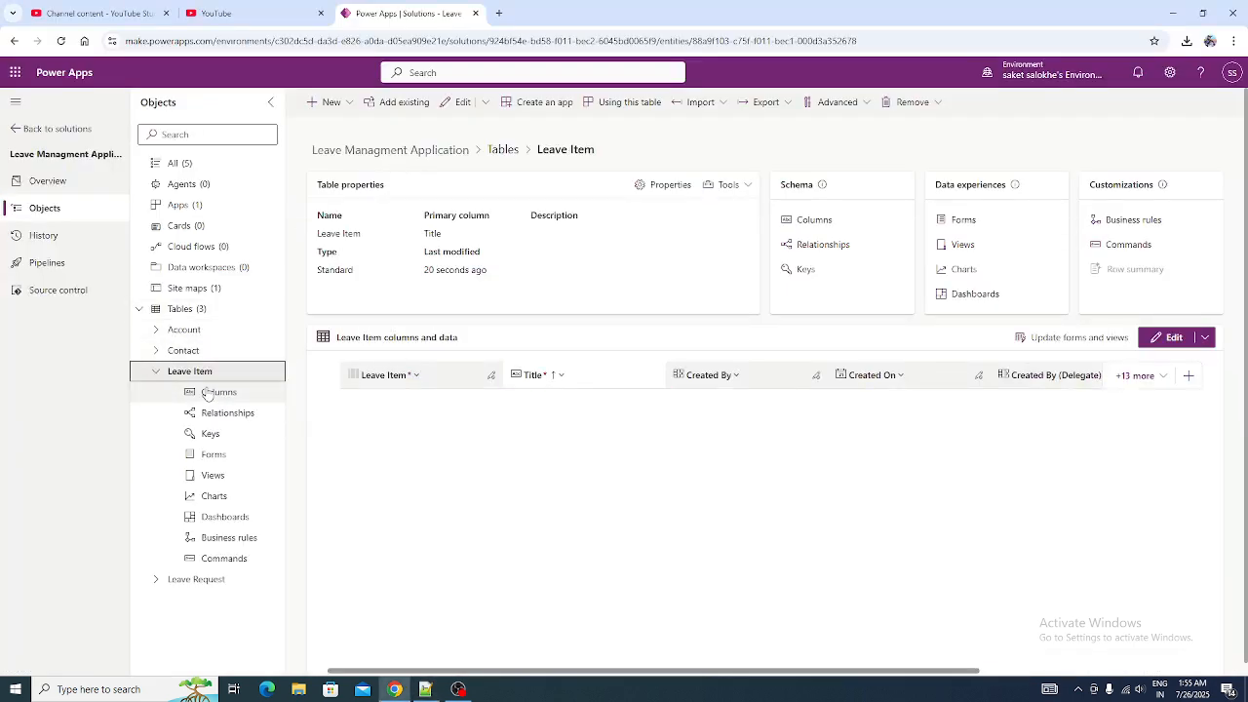
{"action": "left_click", "coordinate": [207, 392]}
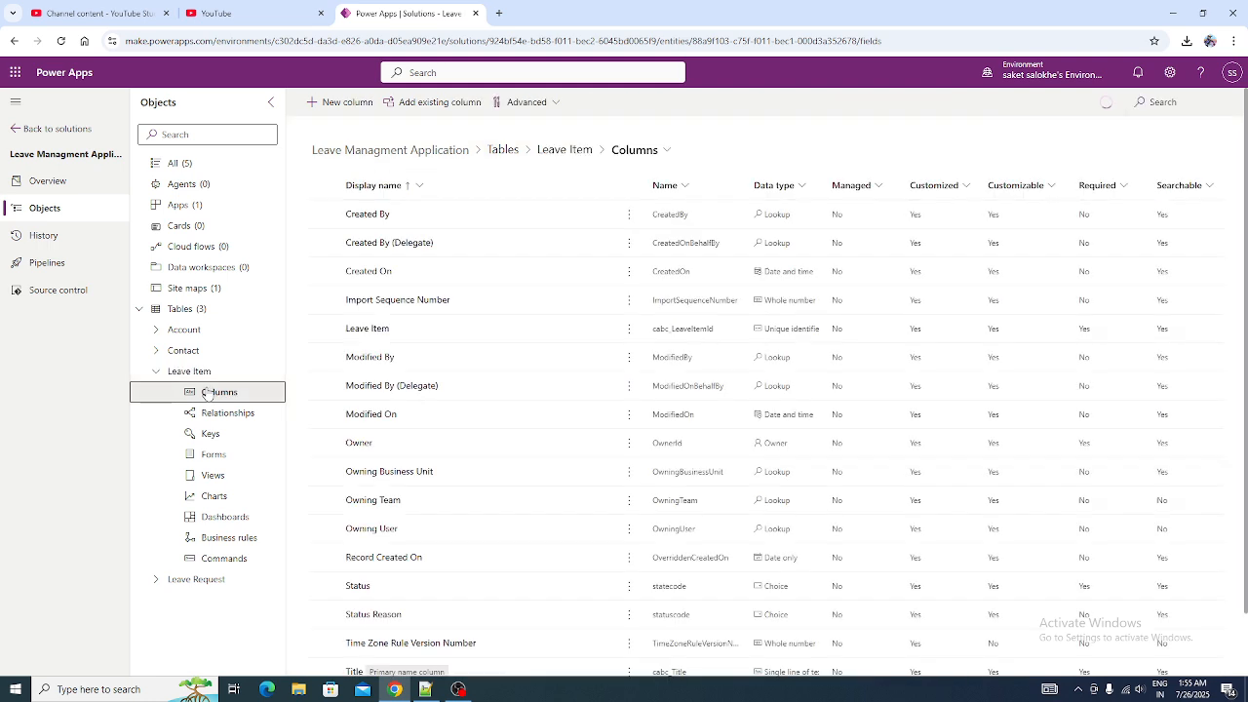
Start a new column in the Leave Item table with display name Leave Type and data type Choice.
{"action": "left_click", "coordinate": [343, 102]}
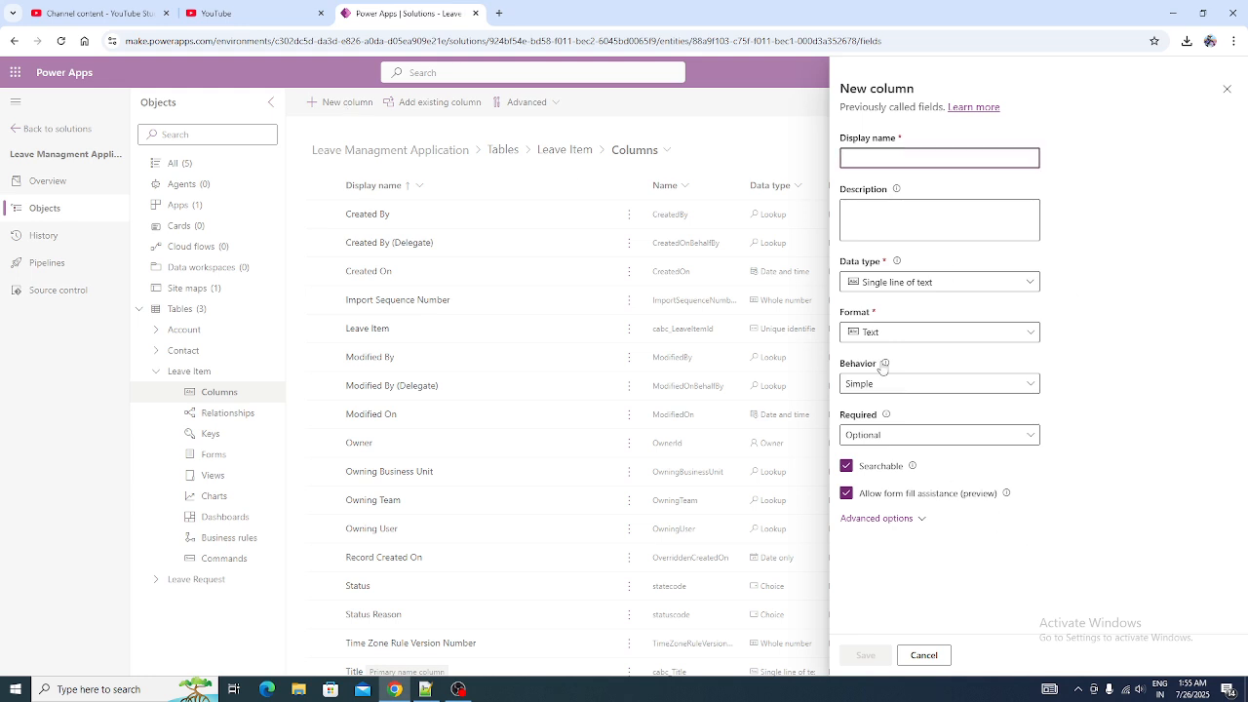
{"action": "left_click", "coordinate": [870, 161]}
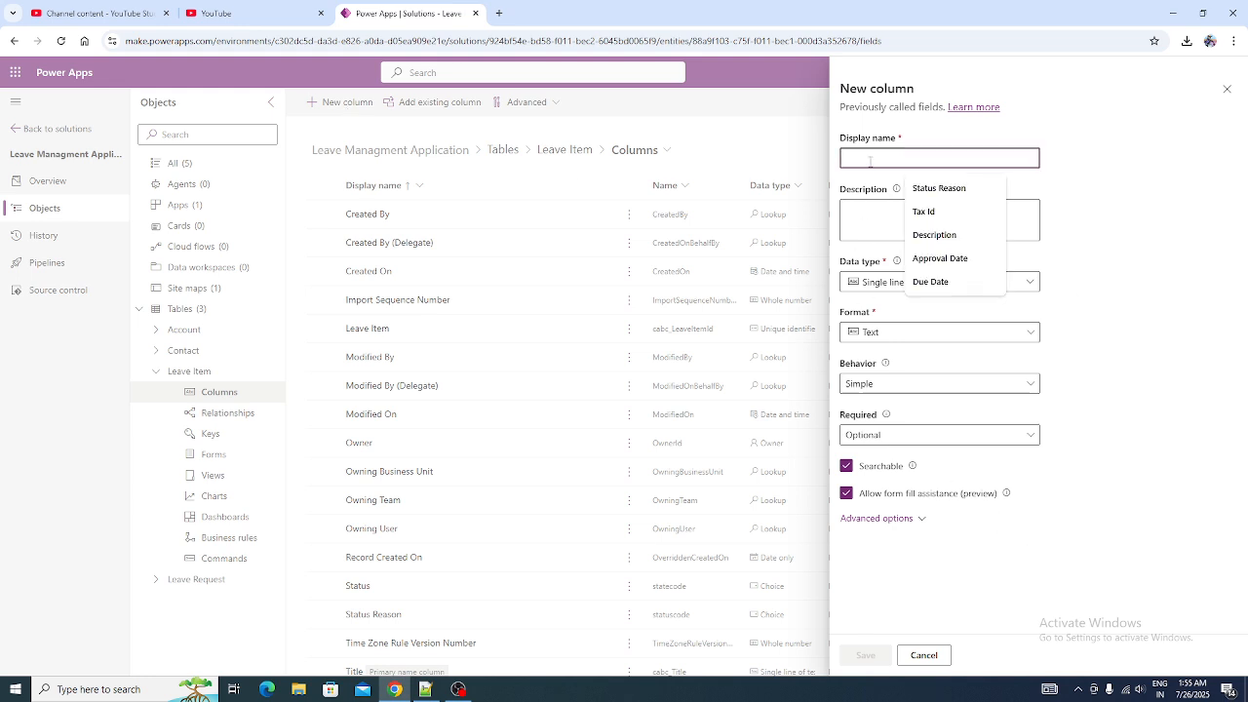
{"action": "type", "text": "Lea"}
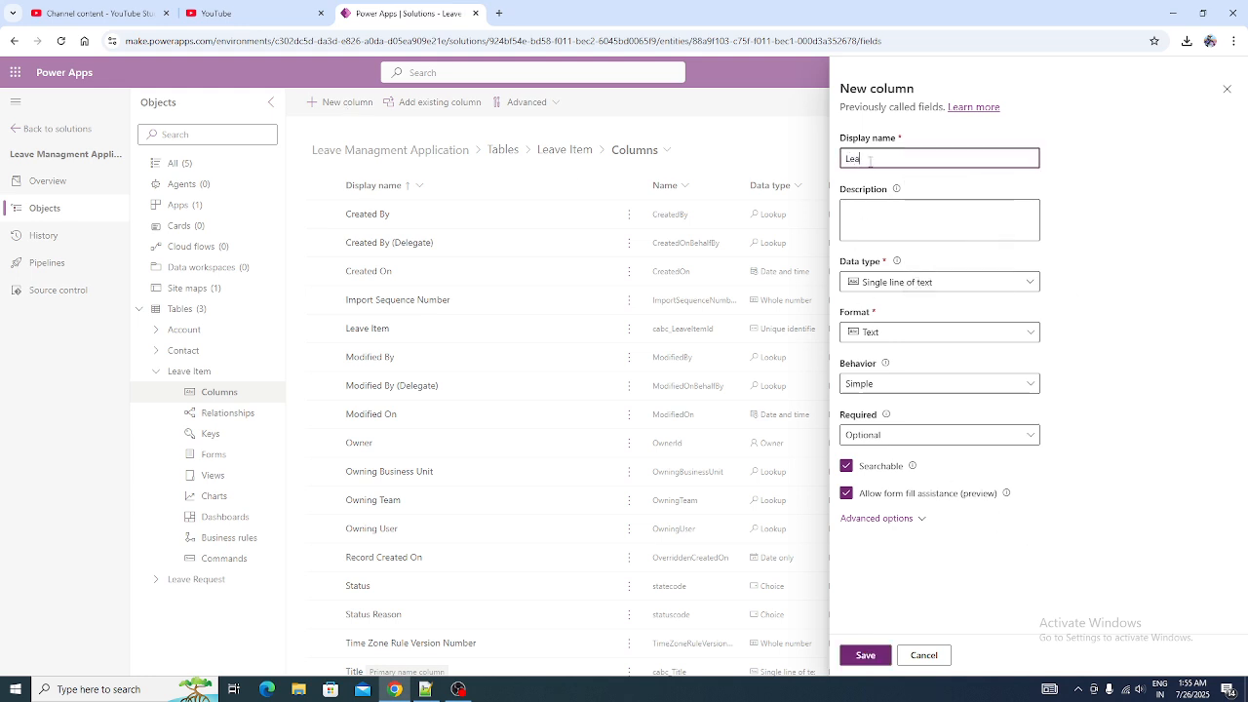
{"action": "type", "text": "ve Type"}
{"action": "left_click", "coordinate": [1137, 200]}
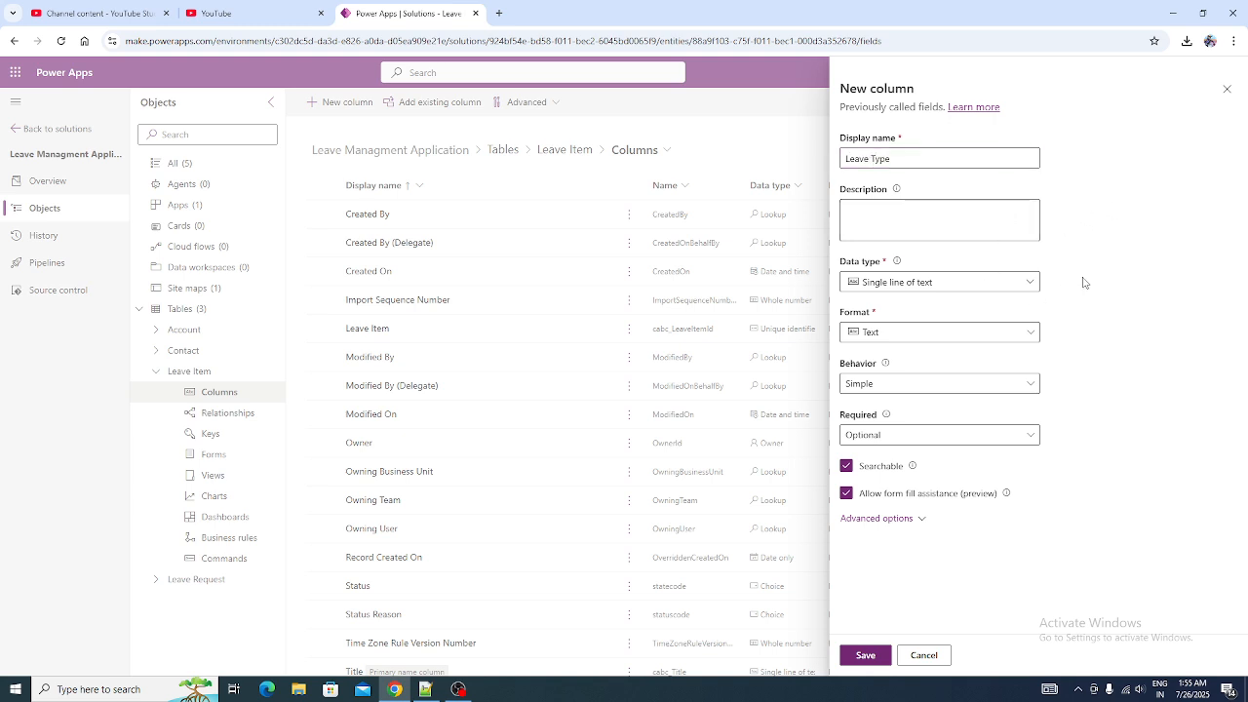
{"action": "left_click", "coordinate": [1018, 283]}
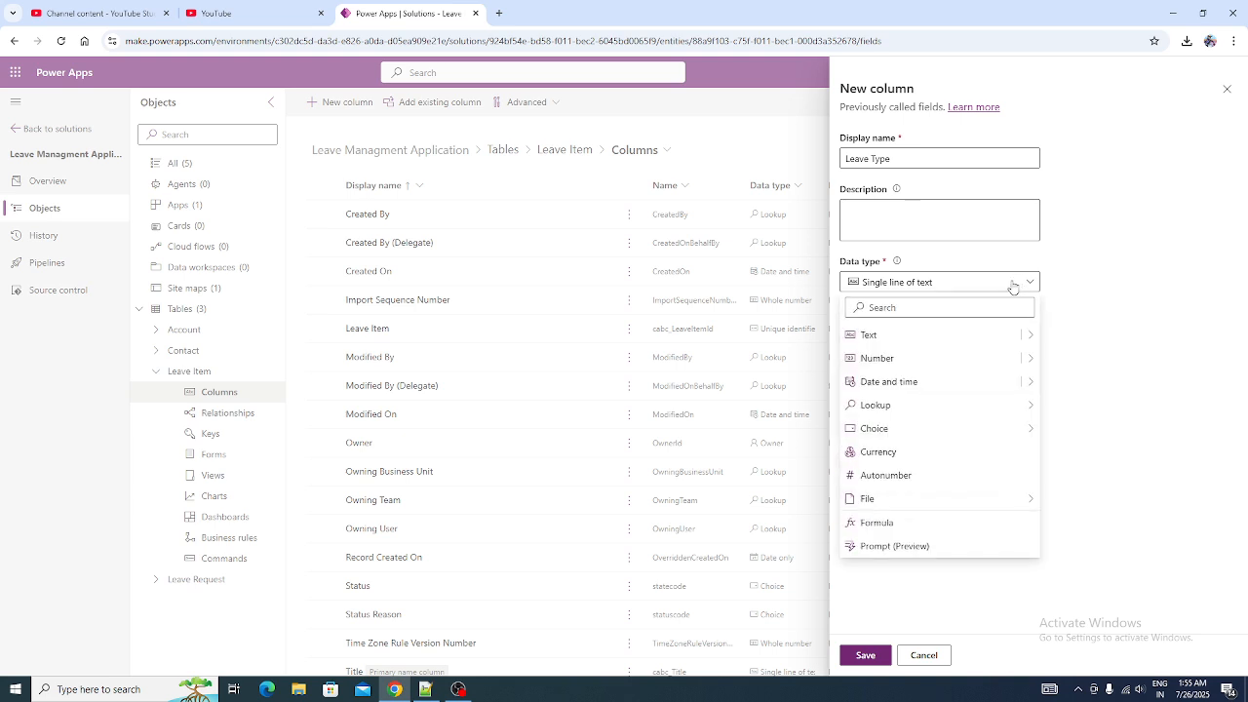
{"action": "mouse_move", "coordinate": [1023, 432]}
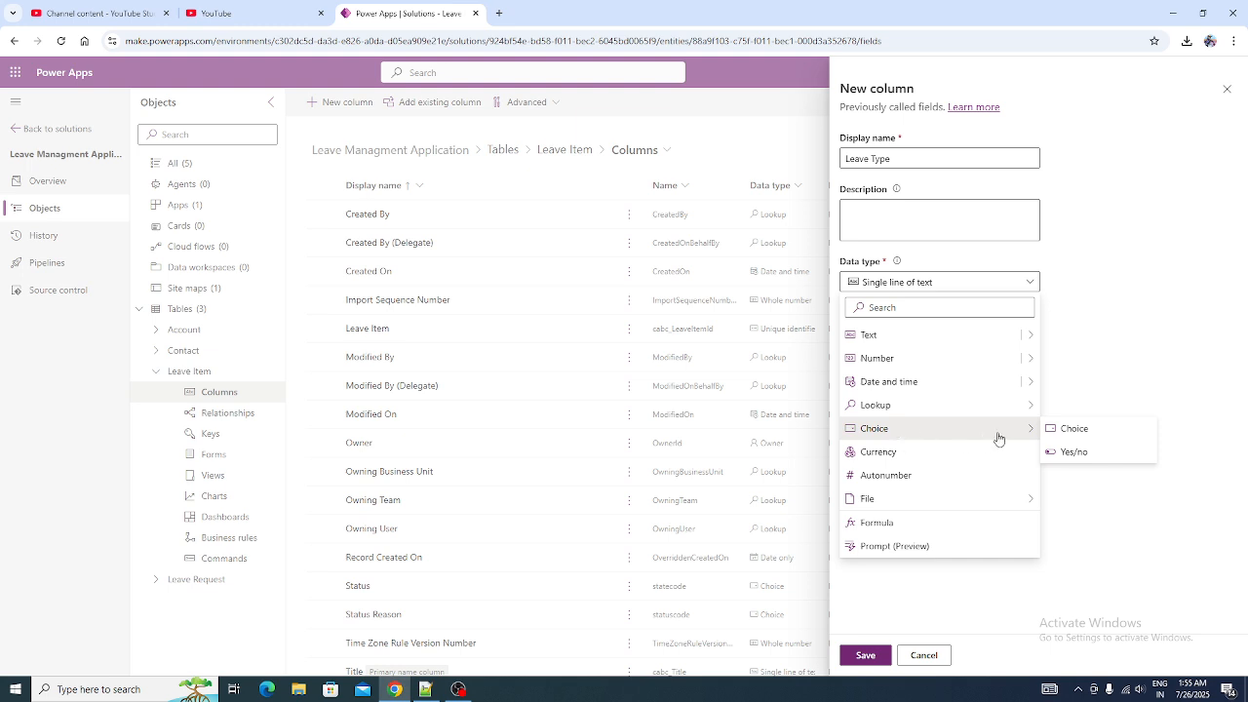
{"action": "left_click", "coordinate": [1090, 433]}
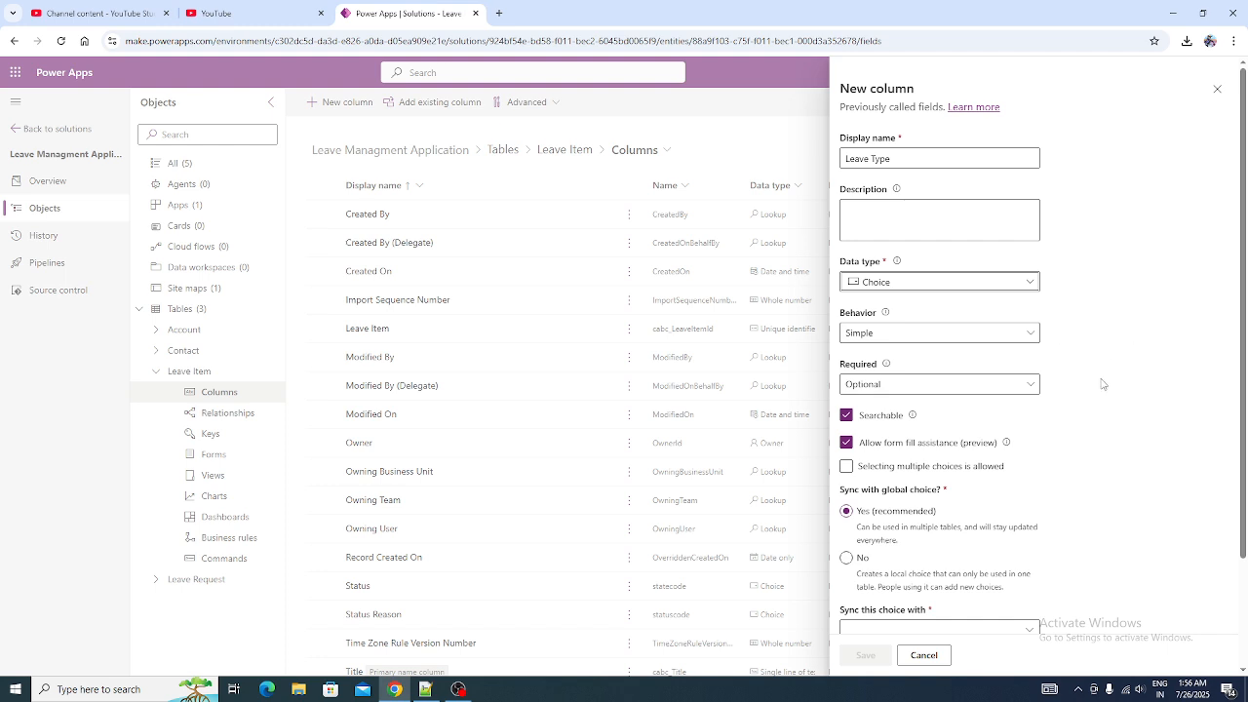
Turn off form fill assistance for the Leave Type column and allow selecting multiple choices.
{"action": "scroll", "coordinate": [1103, 385], "scroll_direction": "down", "scroll_amount": 1}
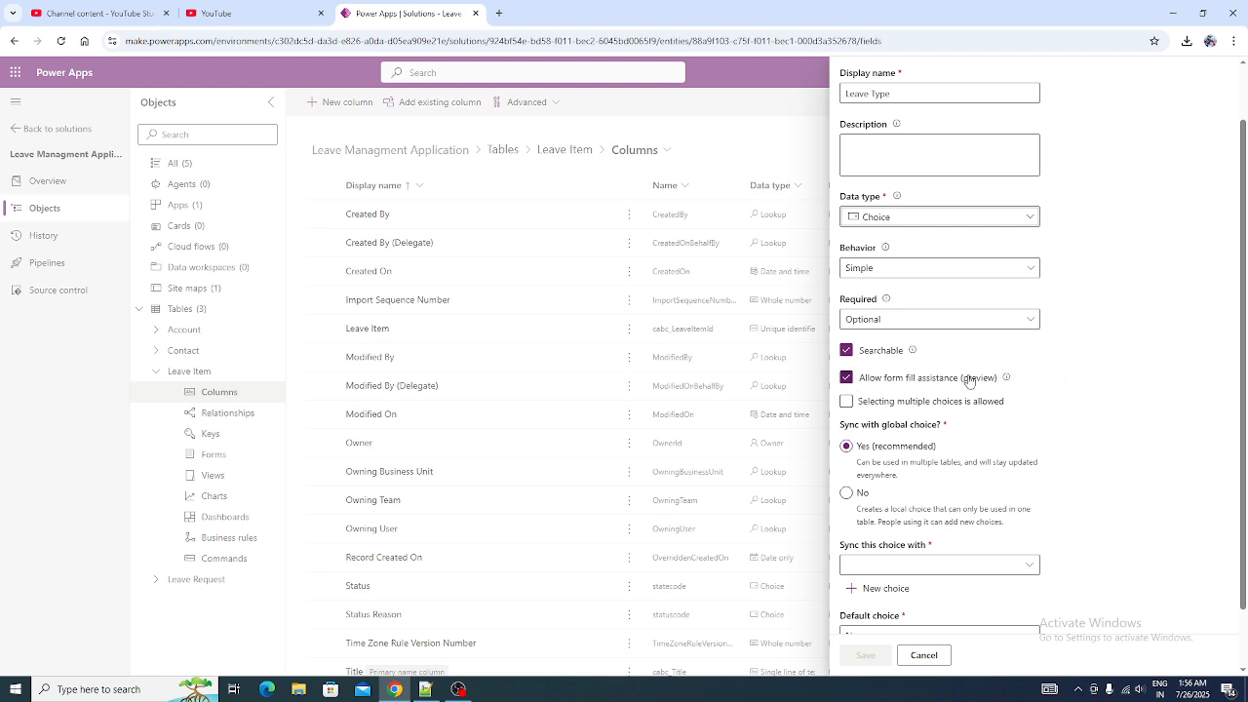
{"action": "left_click", "coordinate": [849, 380]}
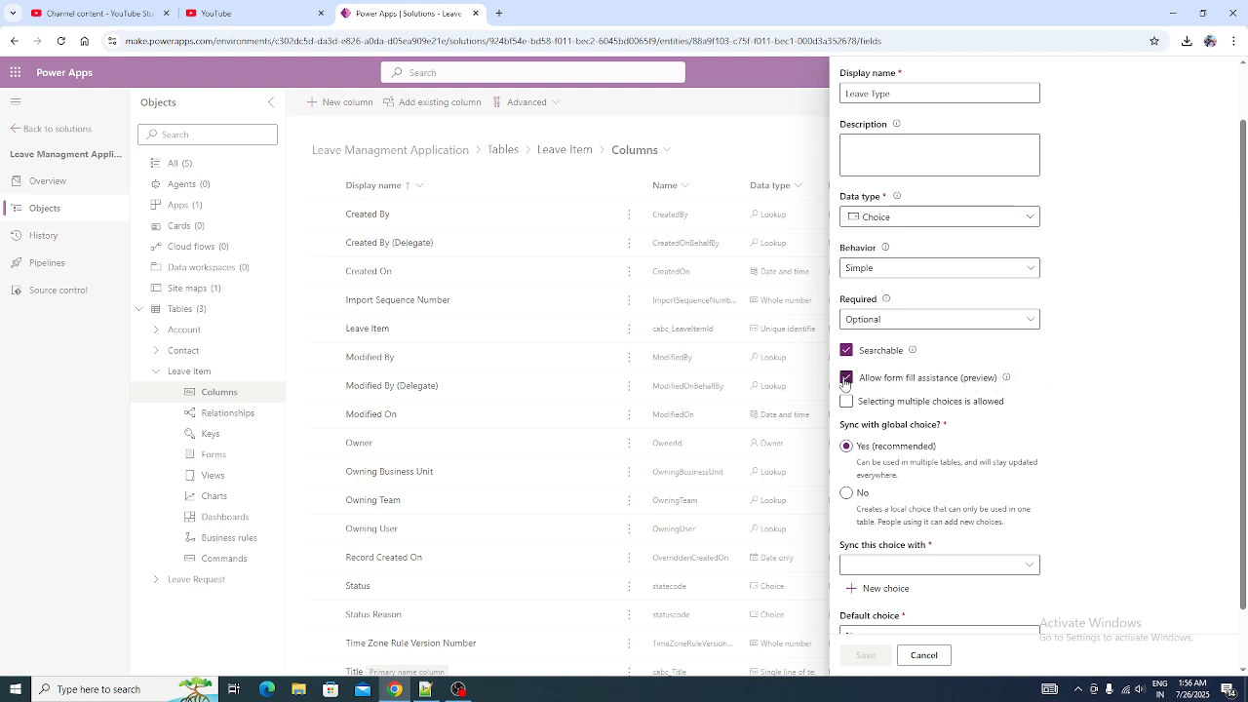
{"action": "scroll", "coordinate": [1117, 385], "scroll_direction": "down", "scroll_amount": 2}
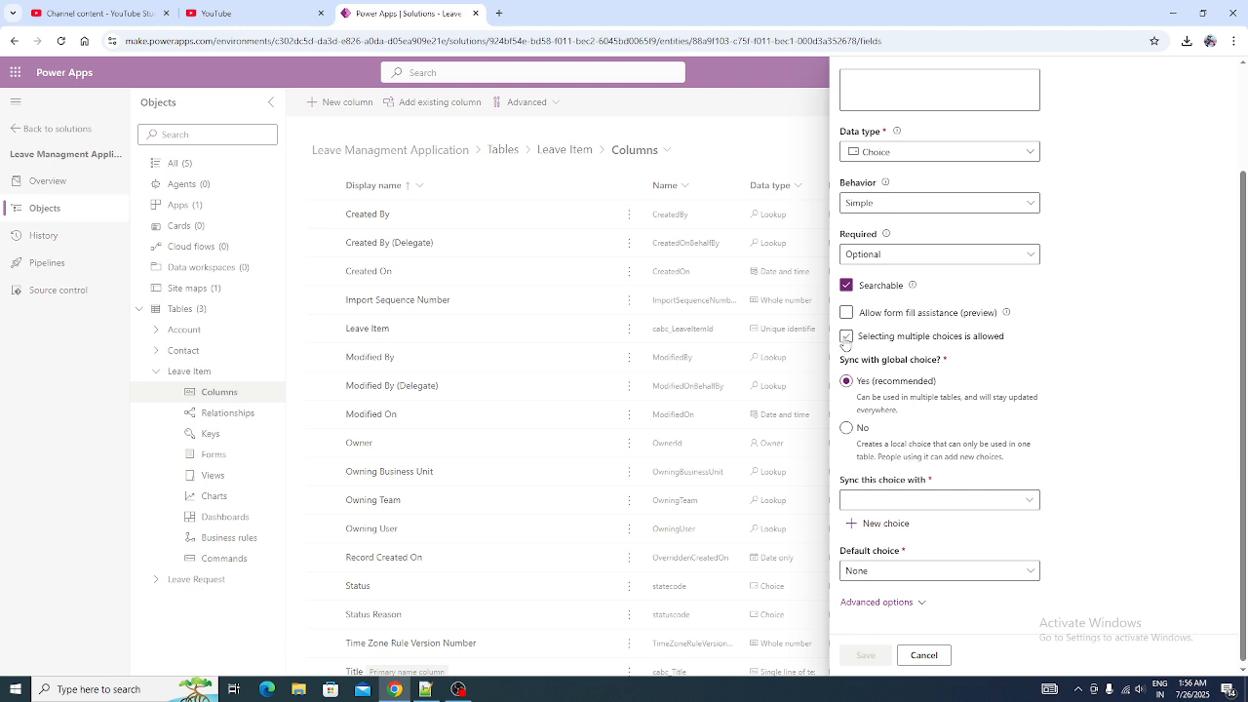
{"action": "left_click", "coordinate": [846, 339]}
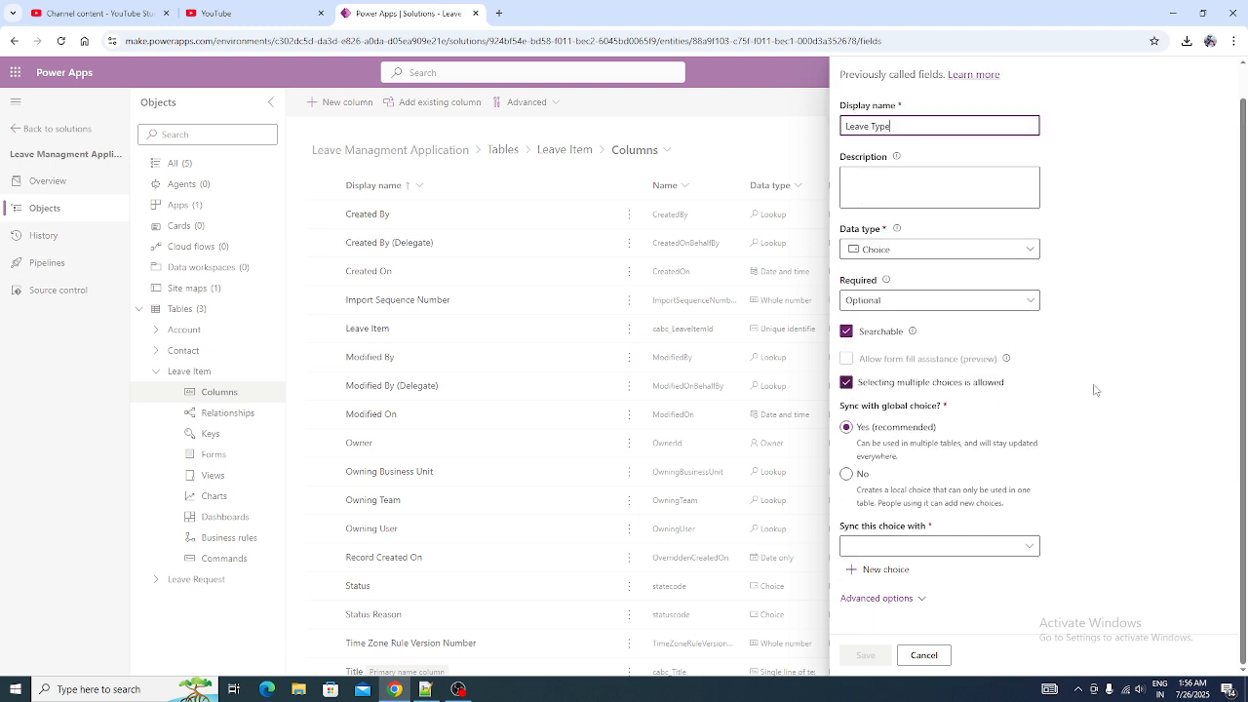
Check the Leave Type choices in the Notepad++ notes, then return to Power Apps and disallow selecting multiple choices.
{"action": "left_click", "coordinate": [426, 689]}
{"action": "left_click", "coordinate": [253, 394]}
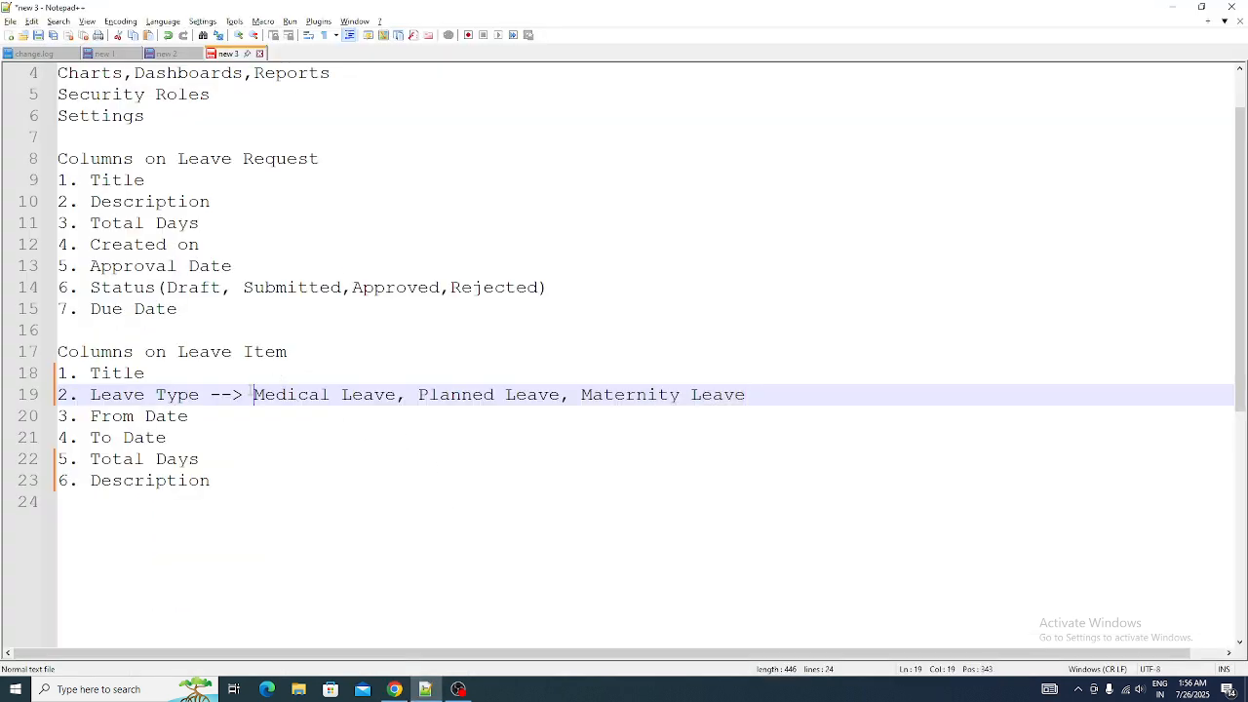
{"action": "left_click_drag", "start_coordinate": [252, 394], "coordinate": [560, 395]}
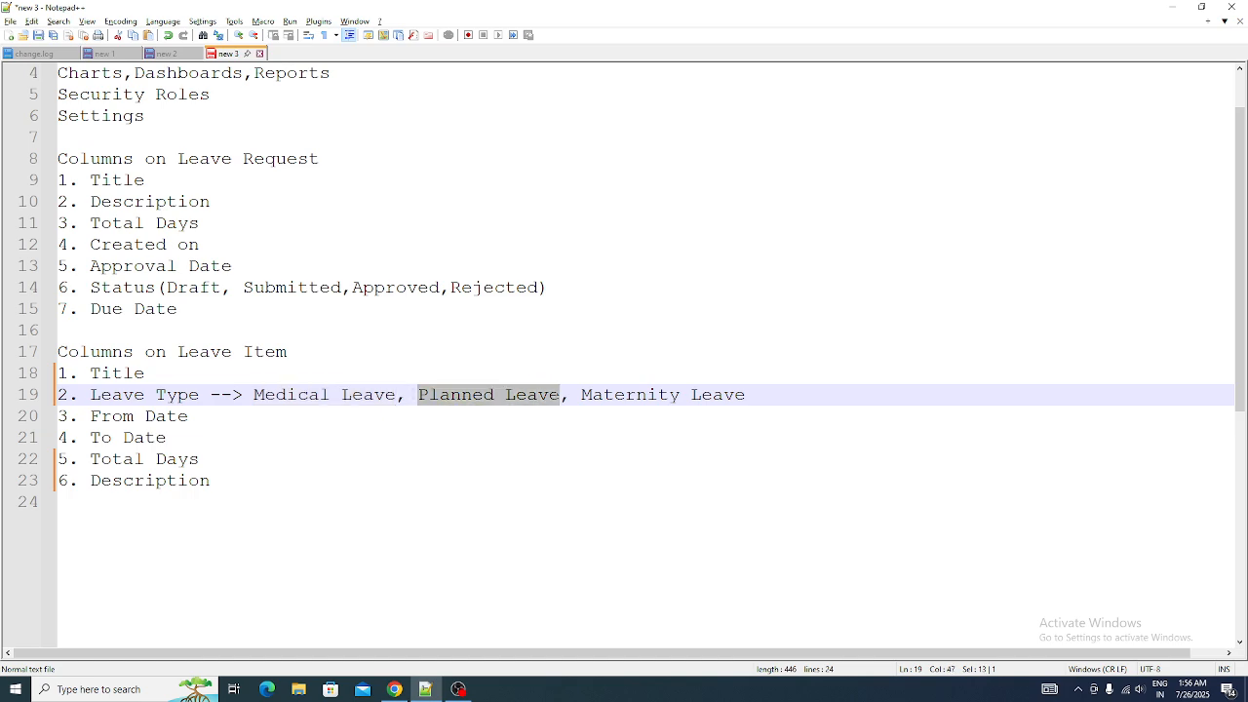
{"action": "key", "text": "alt+Tab"}
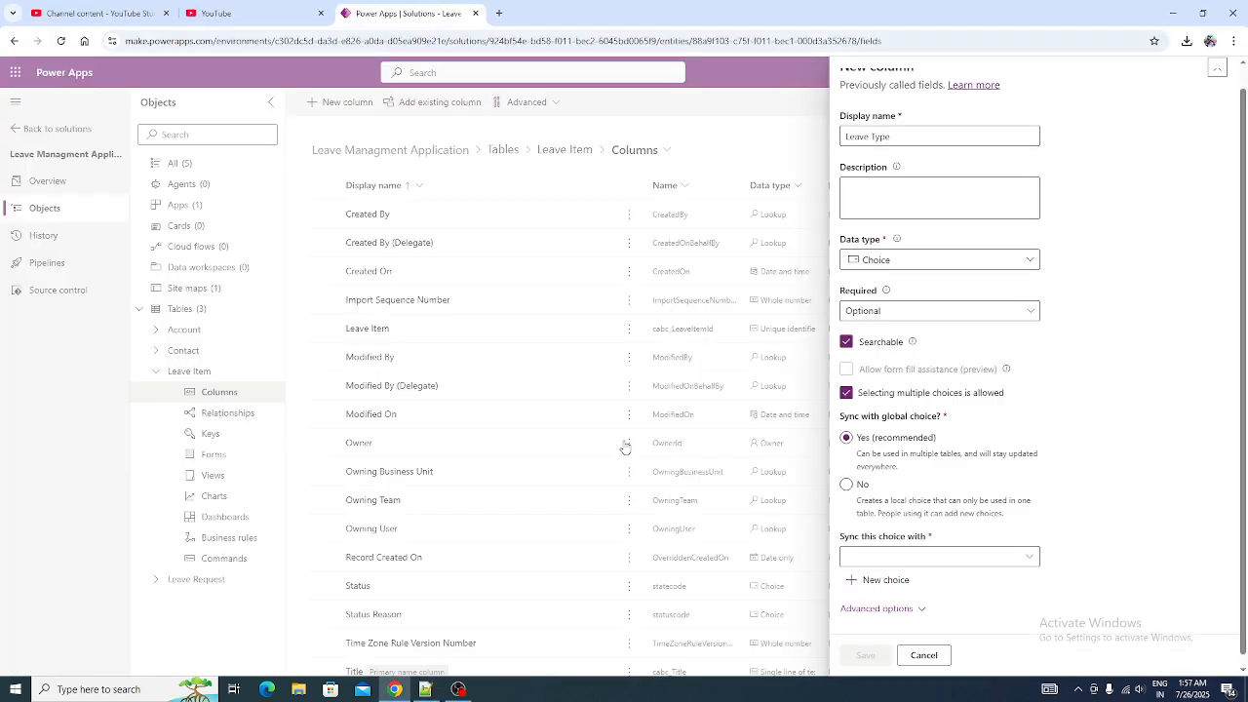
{"action": "left_click", "coordinate": [846, 394]}
{"action": "scroll", "coordinate": [1185, 454], "scroll_direction": "down", "scroll_amount": 2}
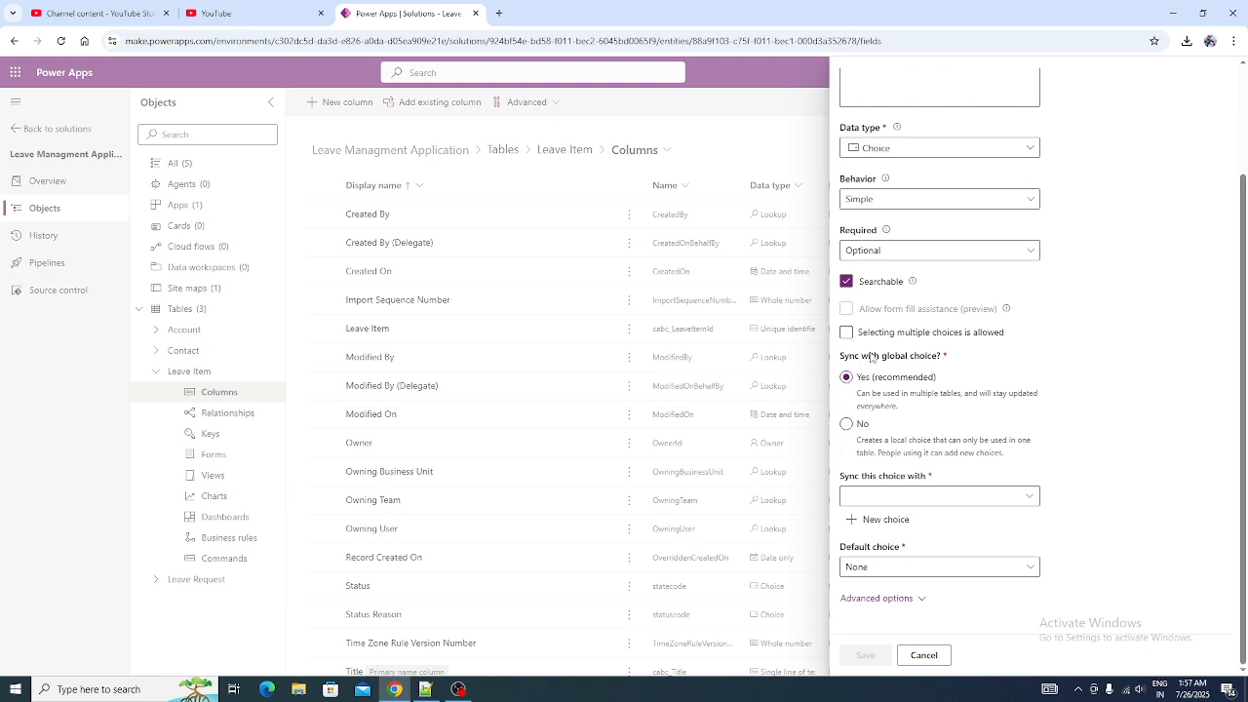
Set Sync with global choice to No so the Leave Type column uses local choices.
{"action": "left_click_drag", "start_coordinate": [838, 357], "coordinate": [1012, 365]}
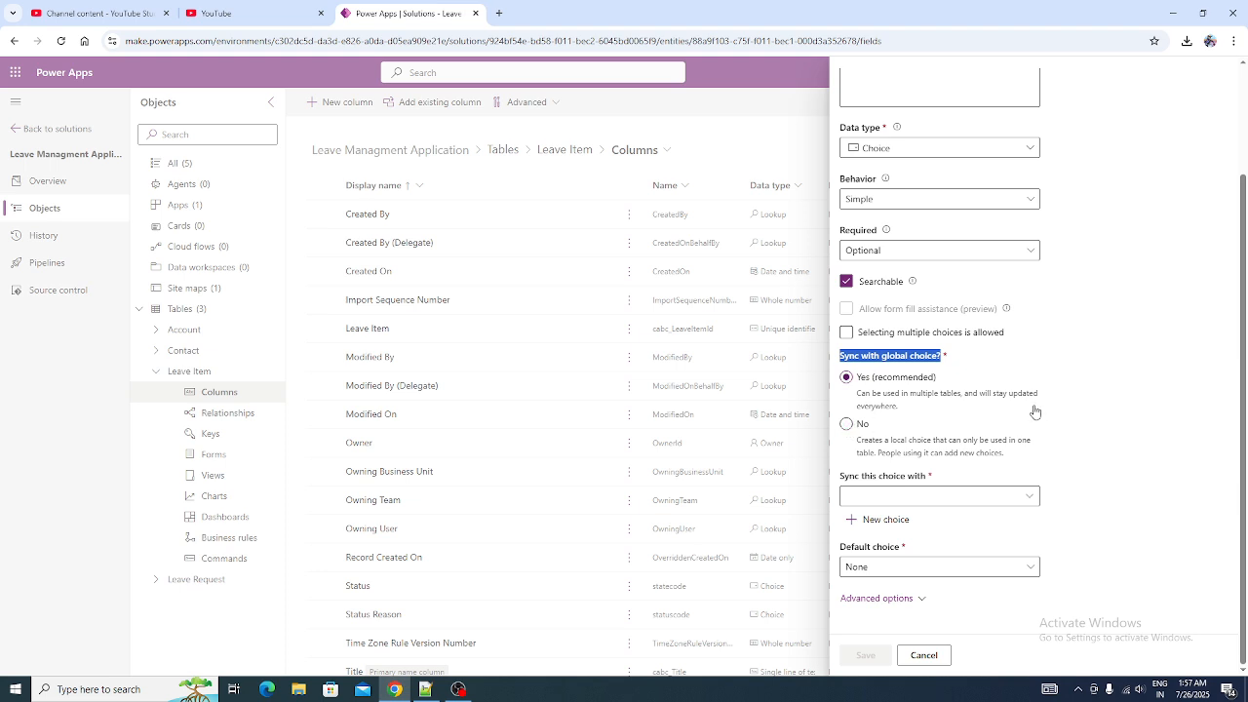
{"action": "left_click", "coordinate": [846, 426]}
{"action": "scroll", "coordinate": [1124, 424], "scroll_direction": "down", "scroll_amount": 1}
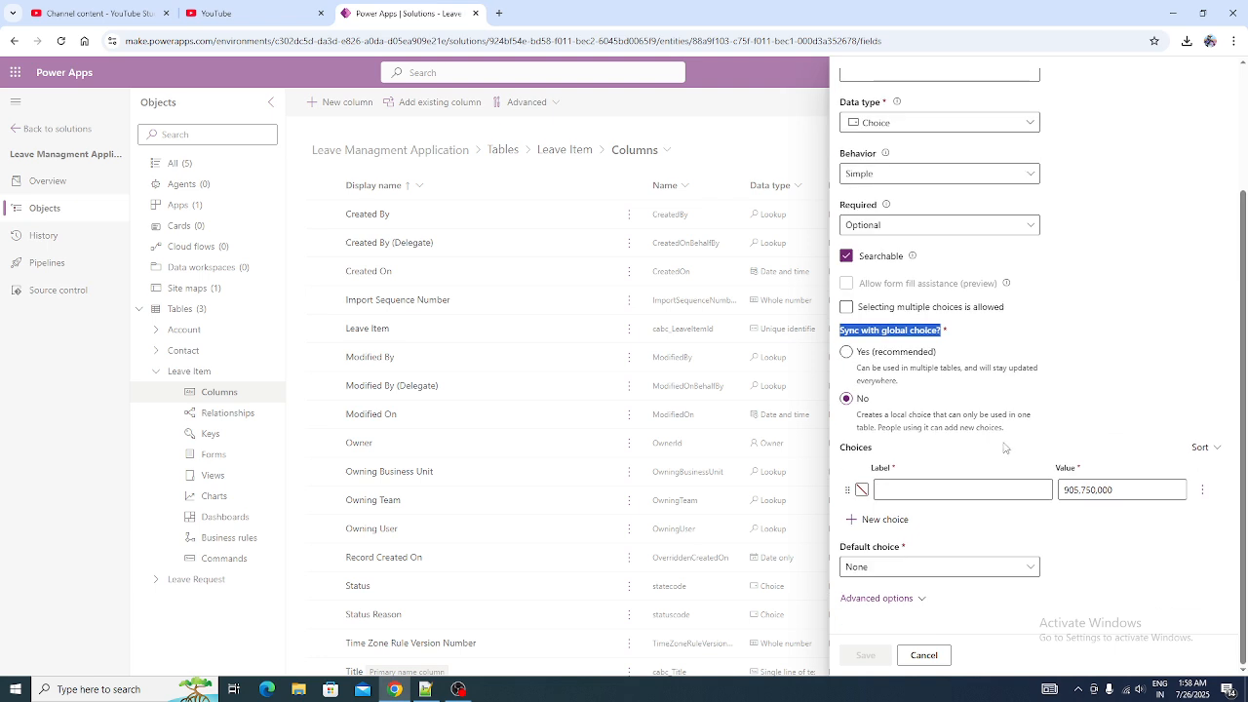
Copy Medical Leave from the Notepad++ notes and enter it as the first choice label of the Leave Type column.
{"action": "left_click", "coordinate": [932, 491]}
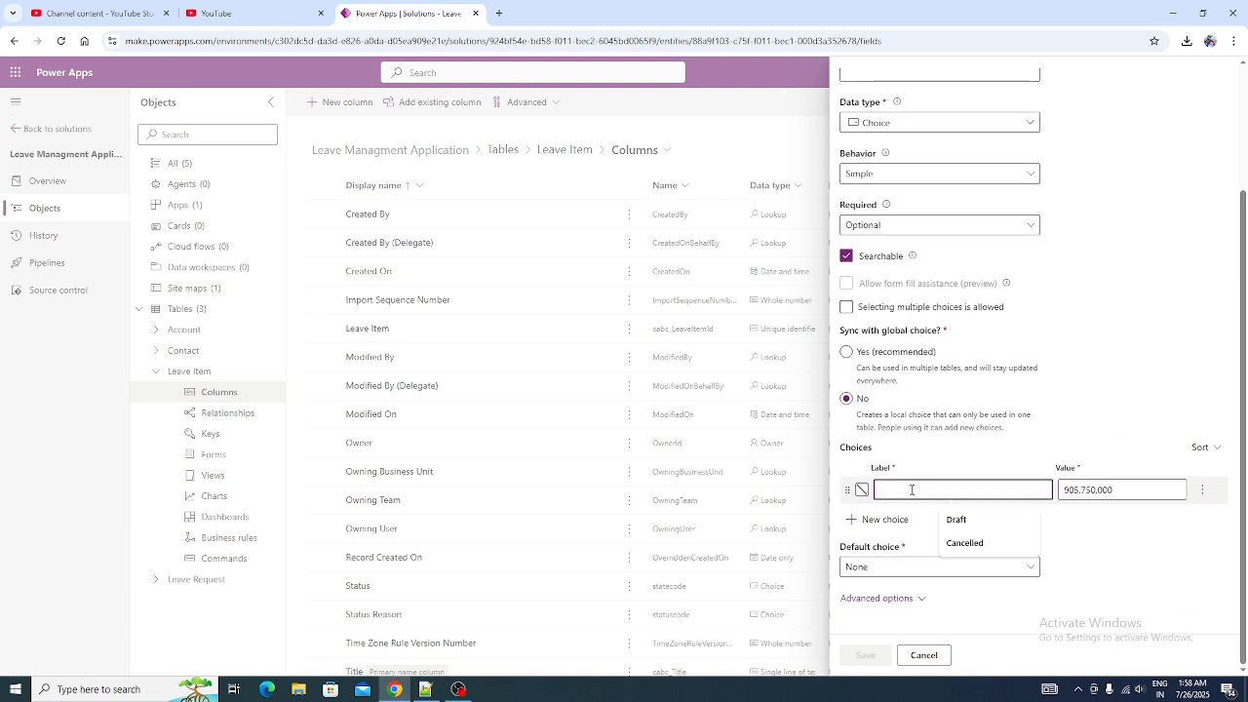
{"action": "left_click", "coordinate": [425, 690]}
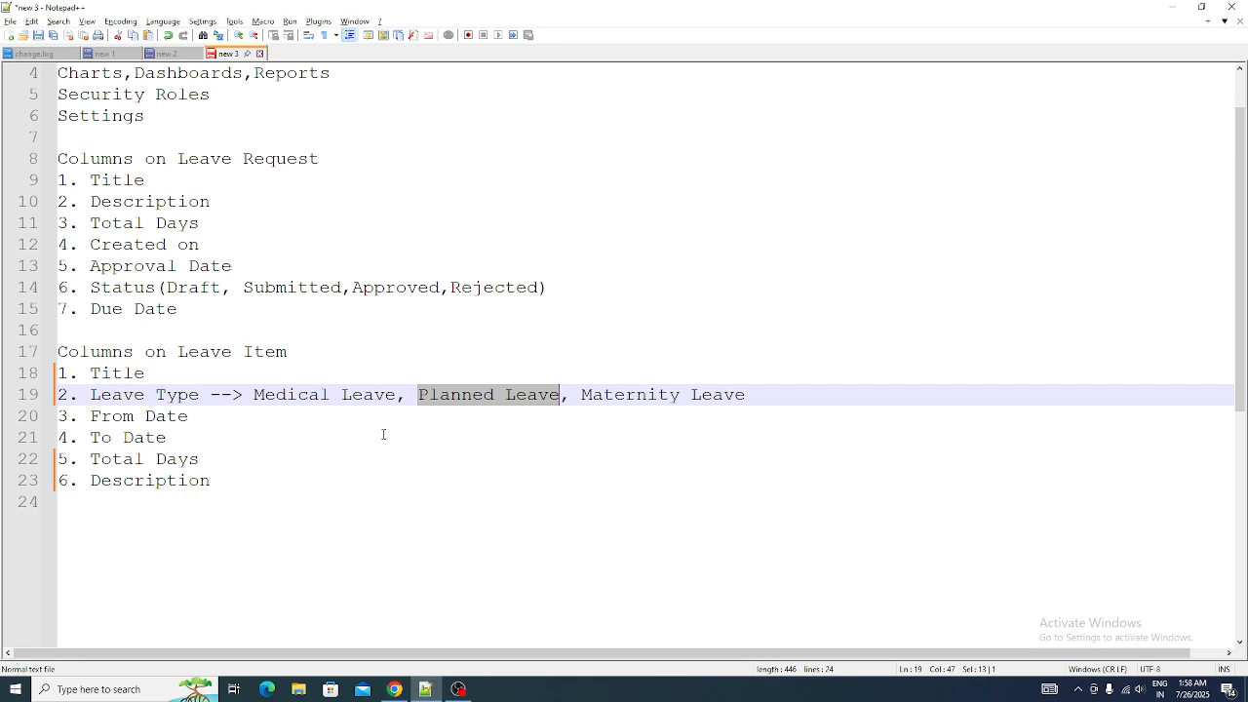
{"action": "left_click_drag", "start_coordinate": [252, 395], "coordinate": [398, 397]}
{"action": "key", "text": "ctrl+c"}
{"action": "key", "text": "alt+Tab"}
{"action": "scroll", "coordinate": [903, 502], "scroll_direction": "up", "scroll_amount": 2}
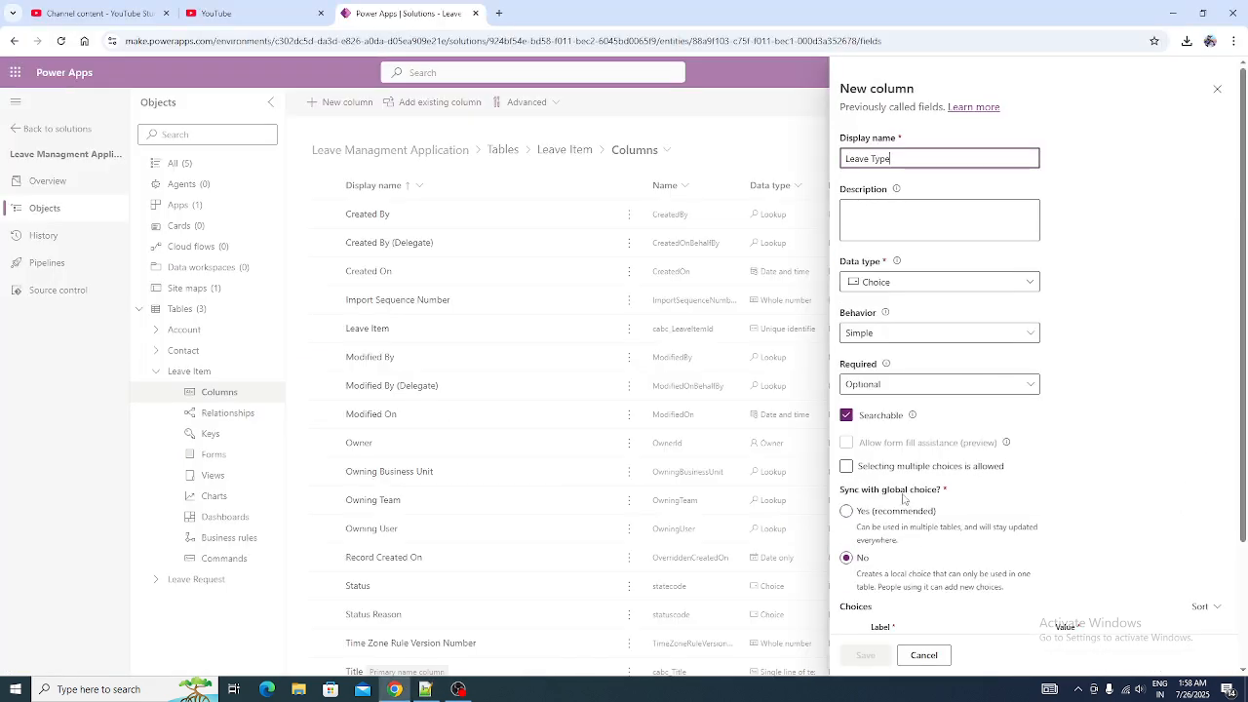
{"action": "scroll", "coordinate": [911, 503], "scroll_direction": "down", "scroll_amount": 2}
{"action": "left_click", "coordinate": [899, 496]}
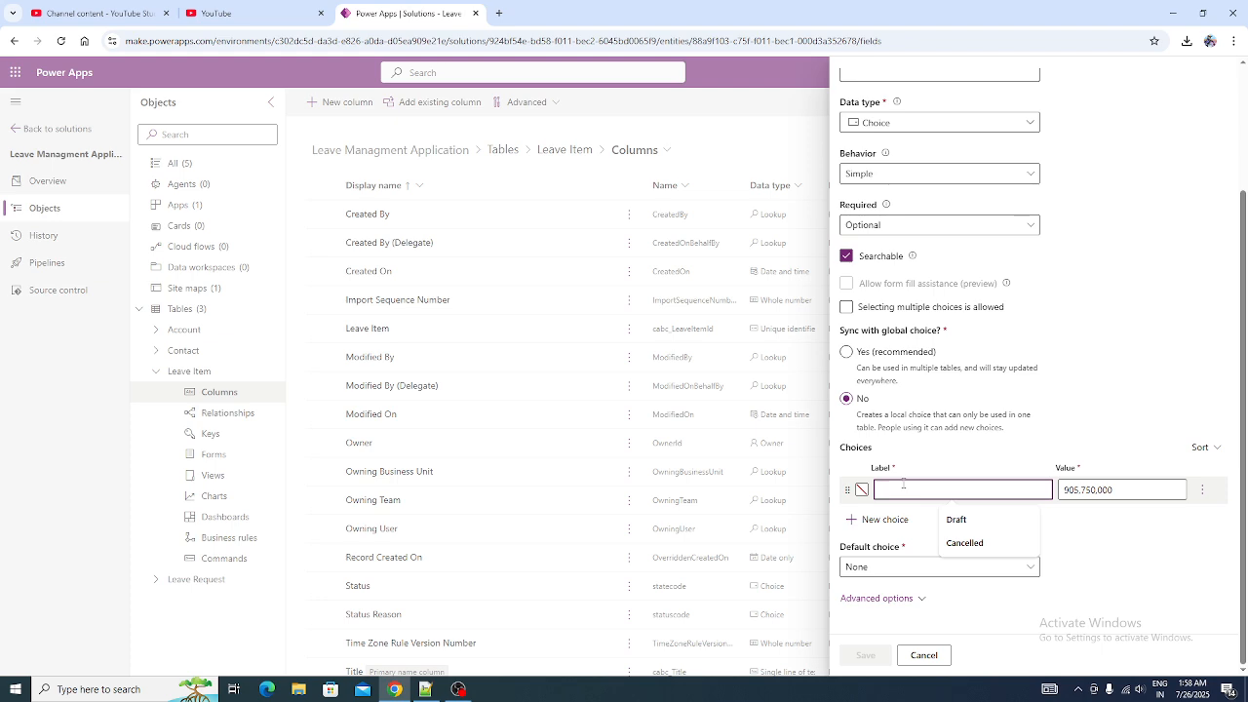
{"action": "key", "text": "ctrl+v"}
Add a second choice to Leave Type and label it Planned Leave, copied from the Notepad++ notes.
{"action": "left_click", "coordinate": [881, 518]}
{"action": "key", "text": "alt+Tab"}
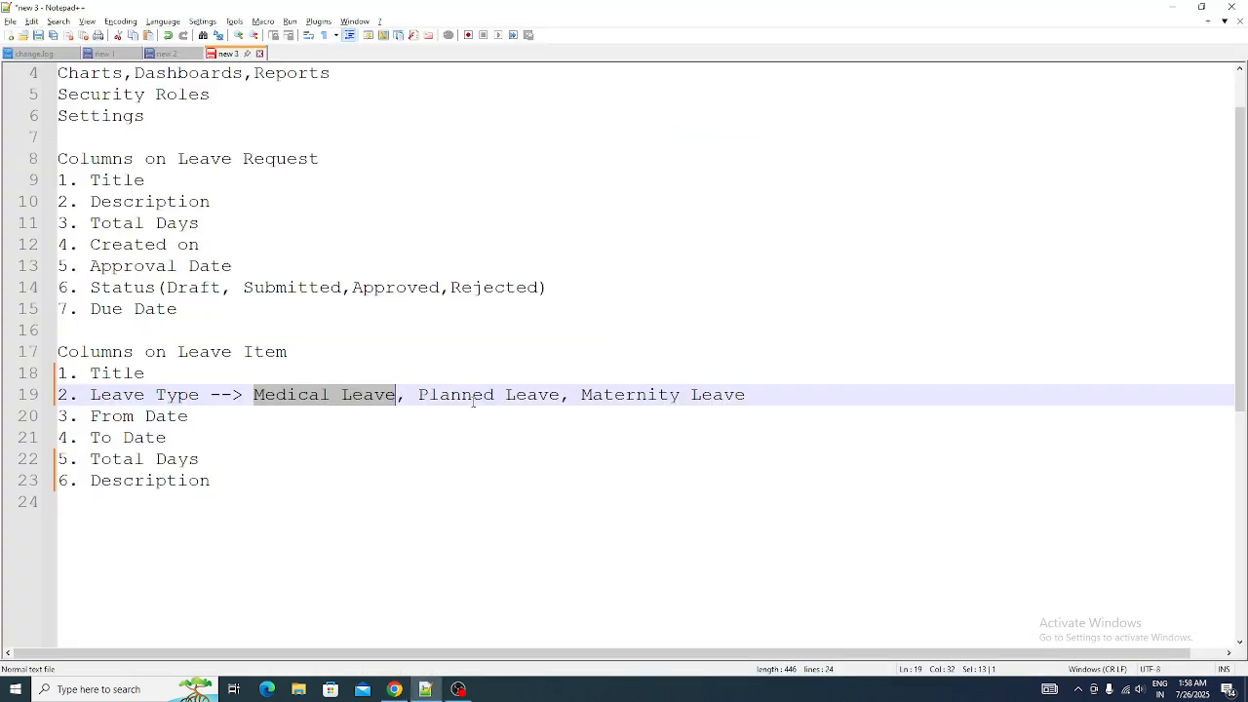
{"action": "left_click_drag", "start_coordinate": [418, 394], "coordinate": [561, 399]}
{"action": "key", "text": "ctrl+c"}
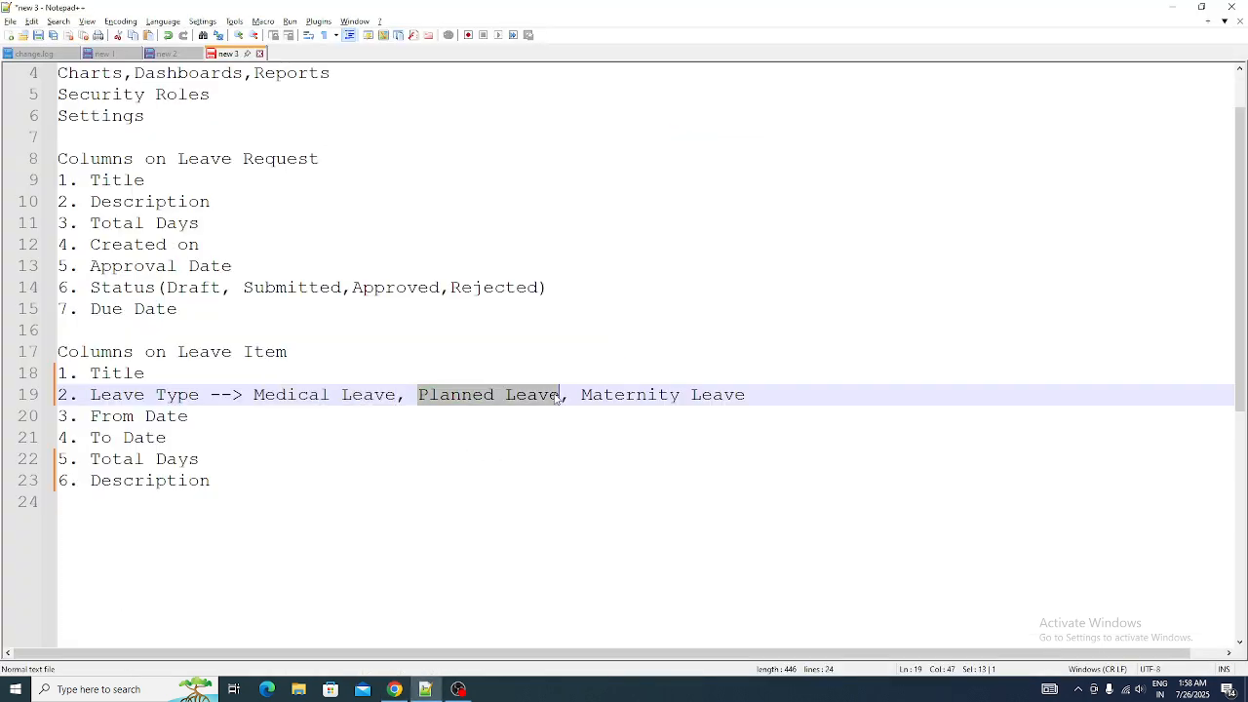
{"action": "key", "text": "alt+Tab"}
{"action": "scroll", "coordinate": [921, 516], "scroll_direction": "down", "scroll_amount": 2}
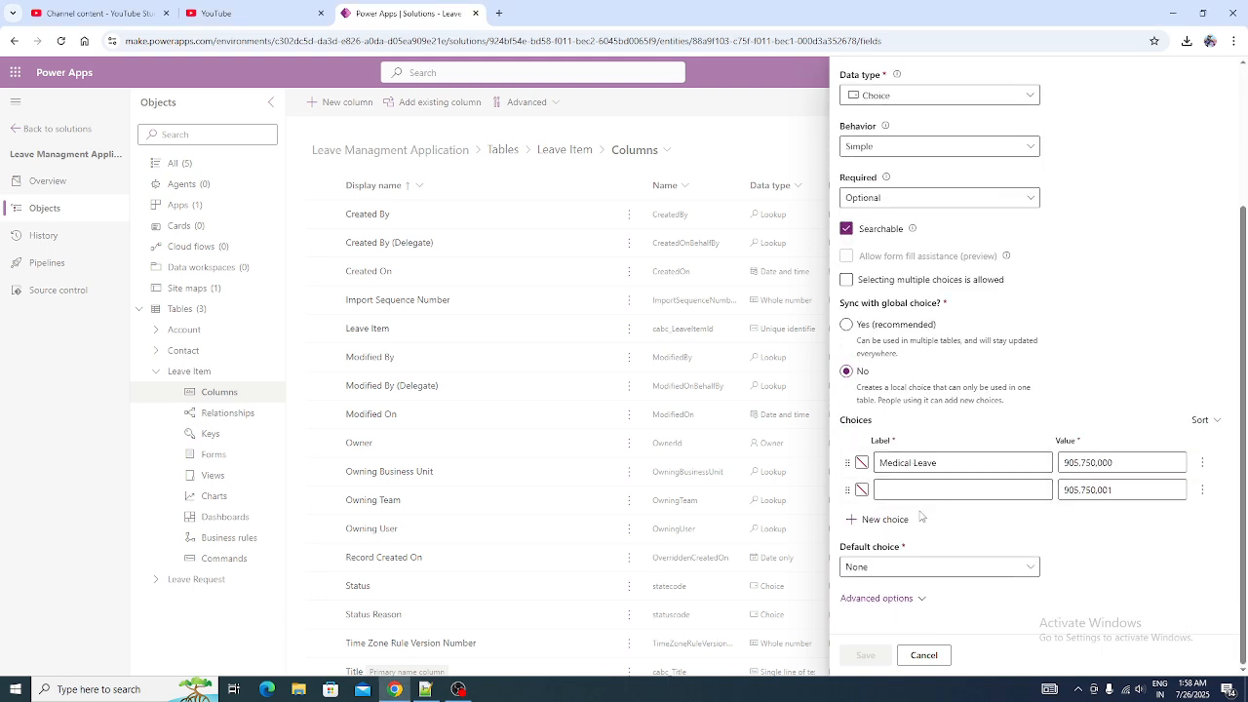
{"action": "left_click", "coordinate": [910, 489]}
{"action": "key", "text": "ctrl+v"}
Copy Maternity Leave from the Notepad++ notes and add it as the third Leave Type choice.
{"action": "key", "text": "alt+Tab"}
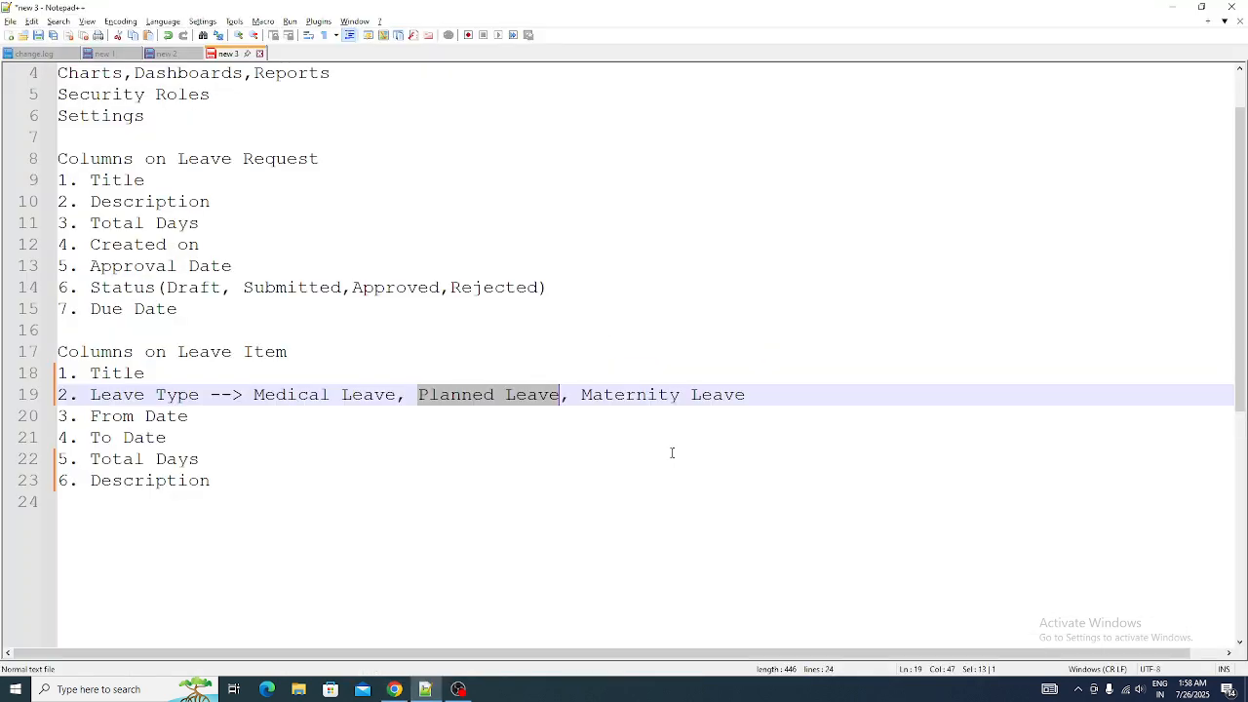
{"action": "left_click_drag", "start_coordinate": [579, 396], "coordinate": [758, 396]}
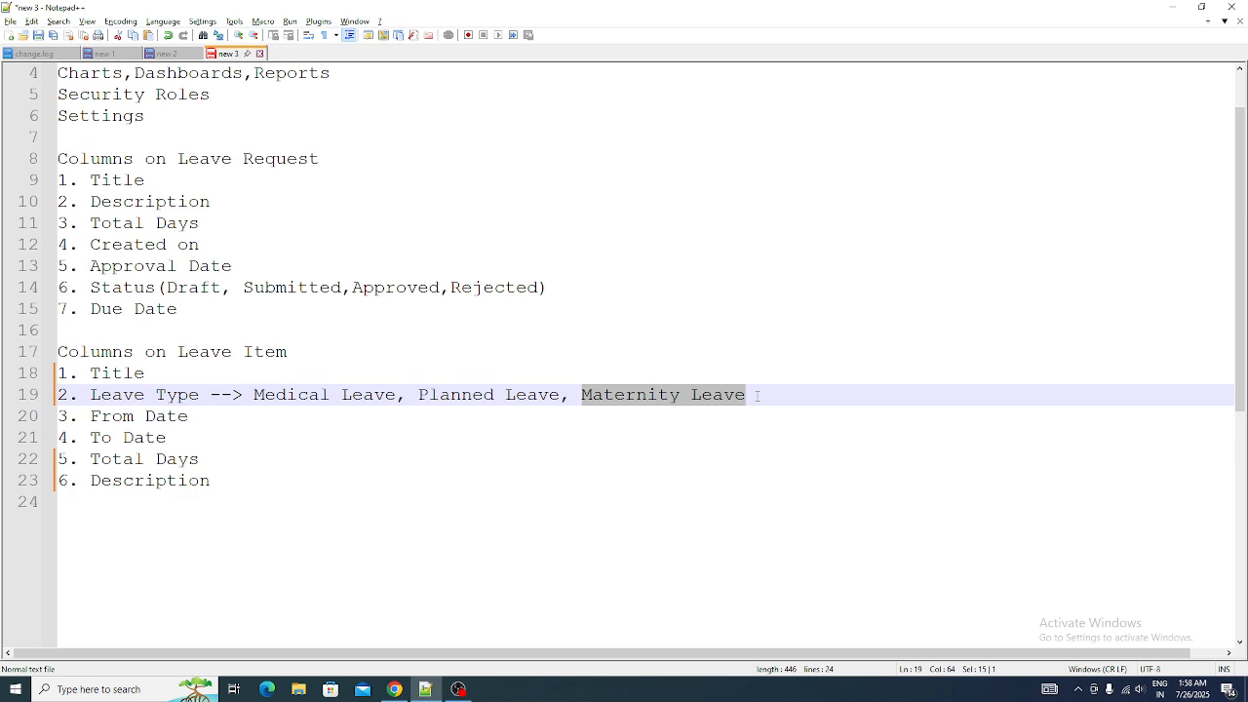
{"action": "key", "text": "ctrl+c"}
{"action": "key", "text": "alt+Tab"}
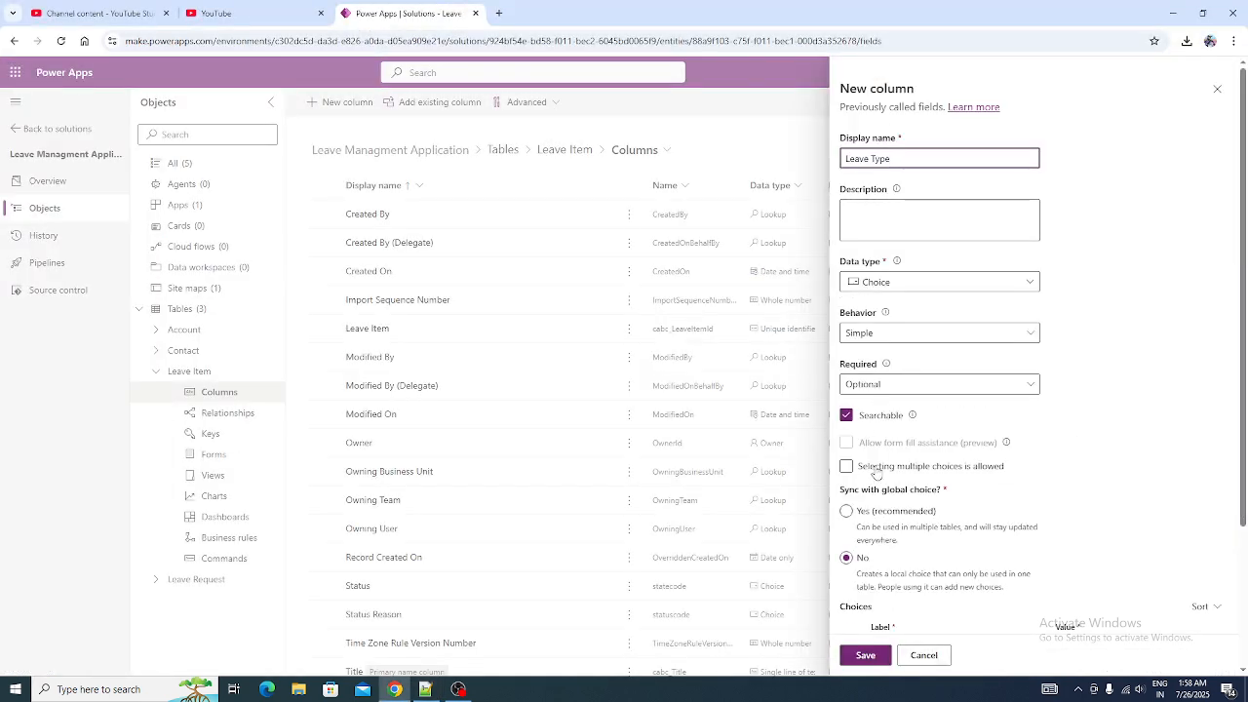
{"action": "scroll", "coordinate": [880, 507], "scroll_direction": "down", "scroll_amount": 2}
{"action": "left_click", "coordinate": [884, 516]}
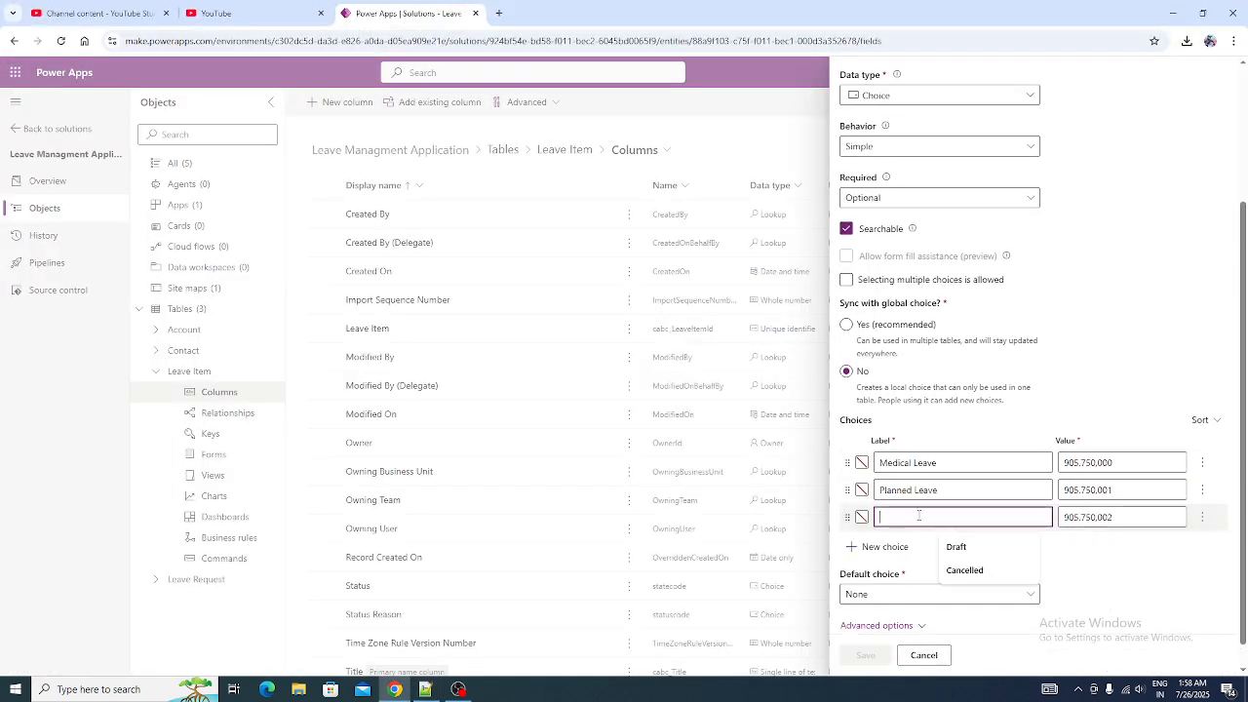
{"action": "key", "text": "ctrl+v"}
Examine the numeric values of the Leave Type choices and keep None as the default choice.
{"action": "scroll", "coordinate": [1108, 546], "scroll_direction": "down", "scroll_amount": 1}
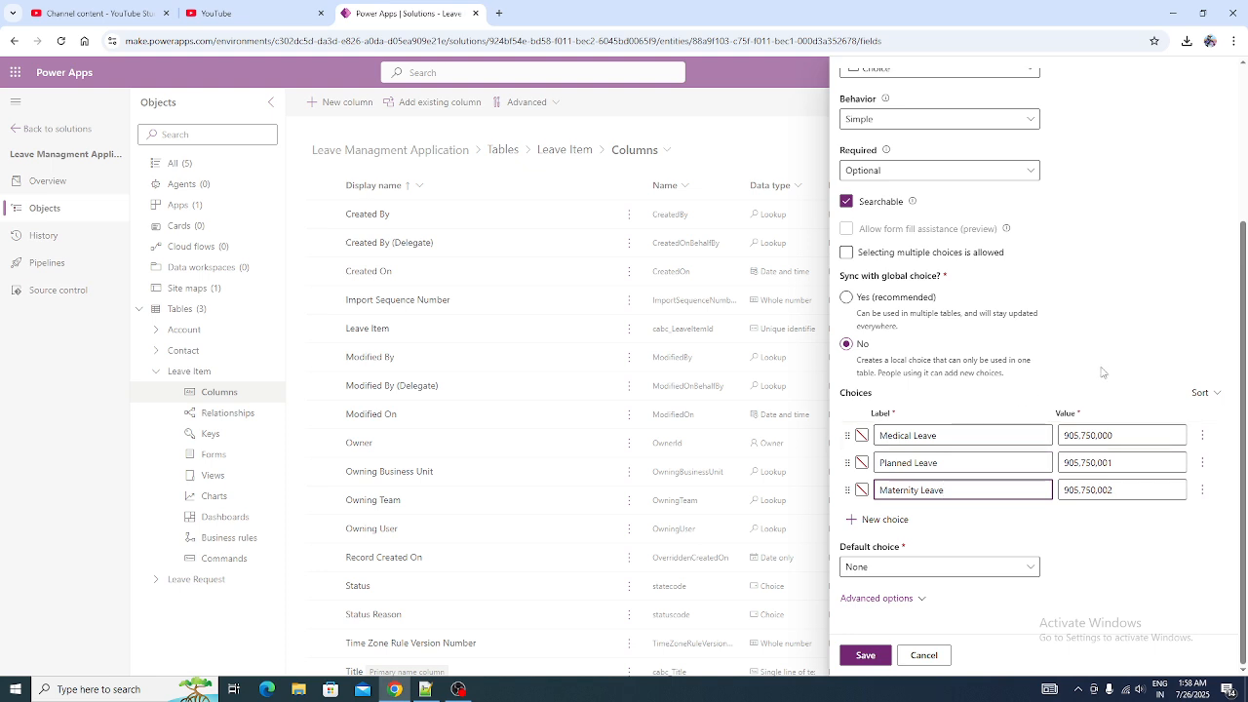
{"action": "left_click", "coordinate": [1066, 435]}
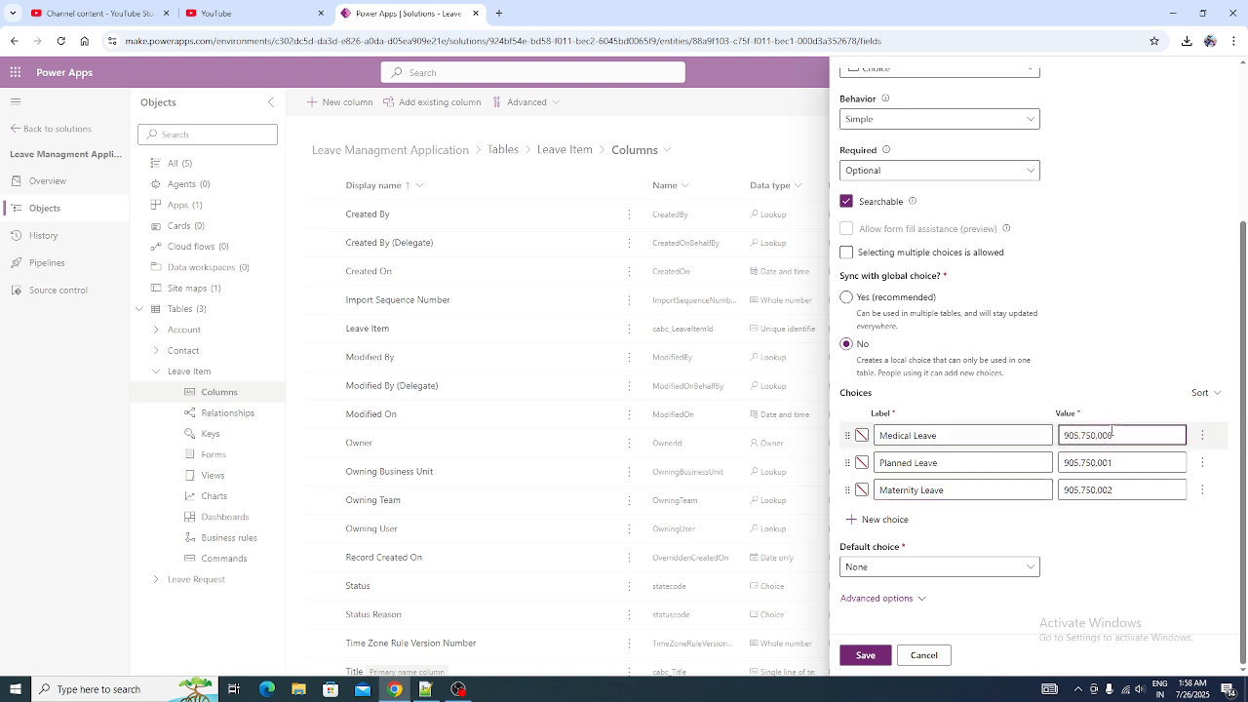
{"action": "left_click_drag", "start_coordinate": [1098, 436], "coordinate": [1061, 438]}
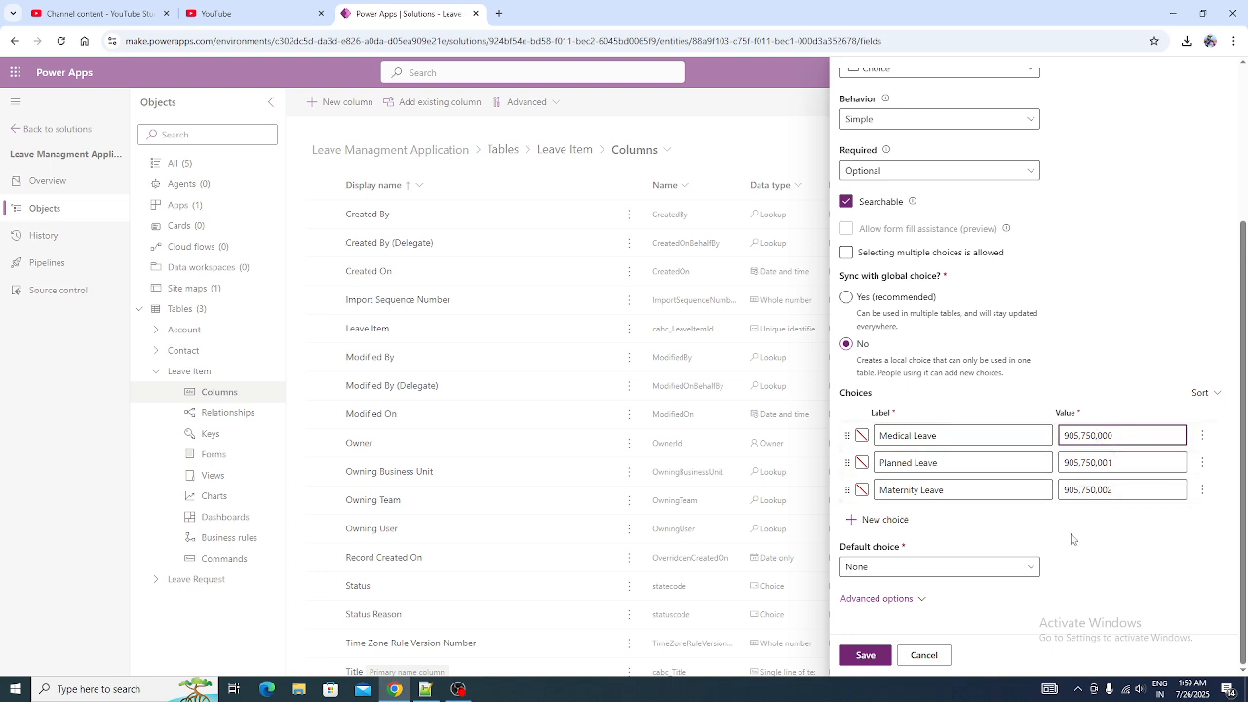
{"action": "left_click", "coordinate": [923, 570]}
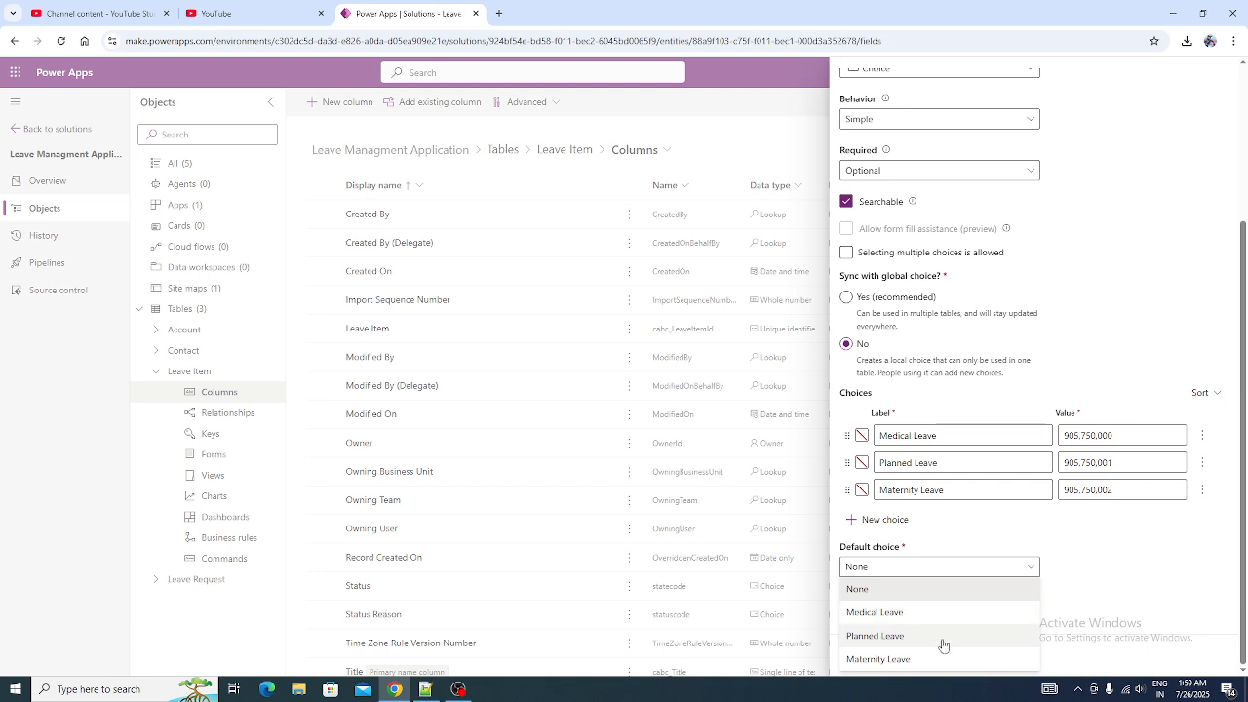
{"action": "left_click", "coordinate": [905, 592]}
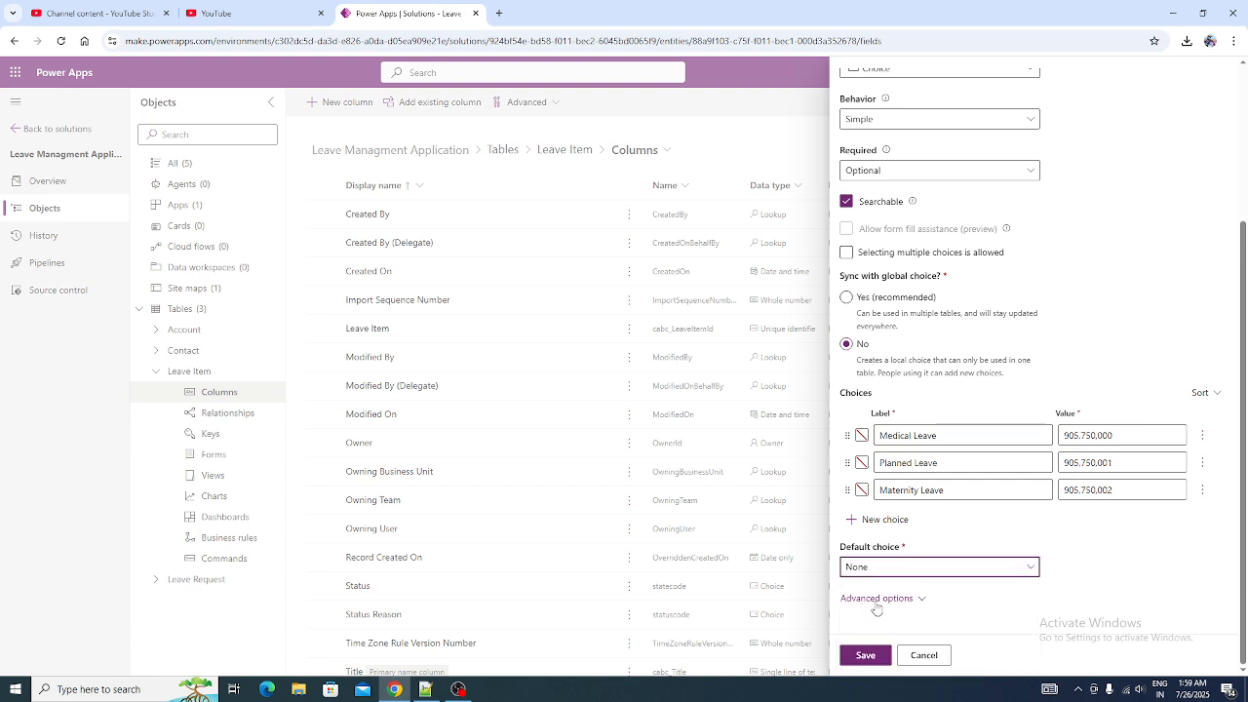
Review the advanced options of the Leave Type column, keep them as they are, and save the column.
{"action": "left_click", "coordinate": [877, 598]}
{"action": "scroll", "coordinate": [907, 597], "scroll_direction": "down", "scroll_amount": 3}
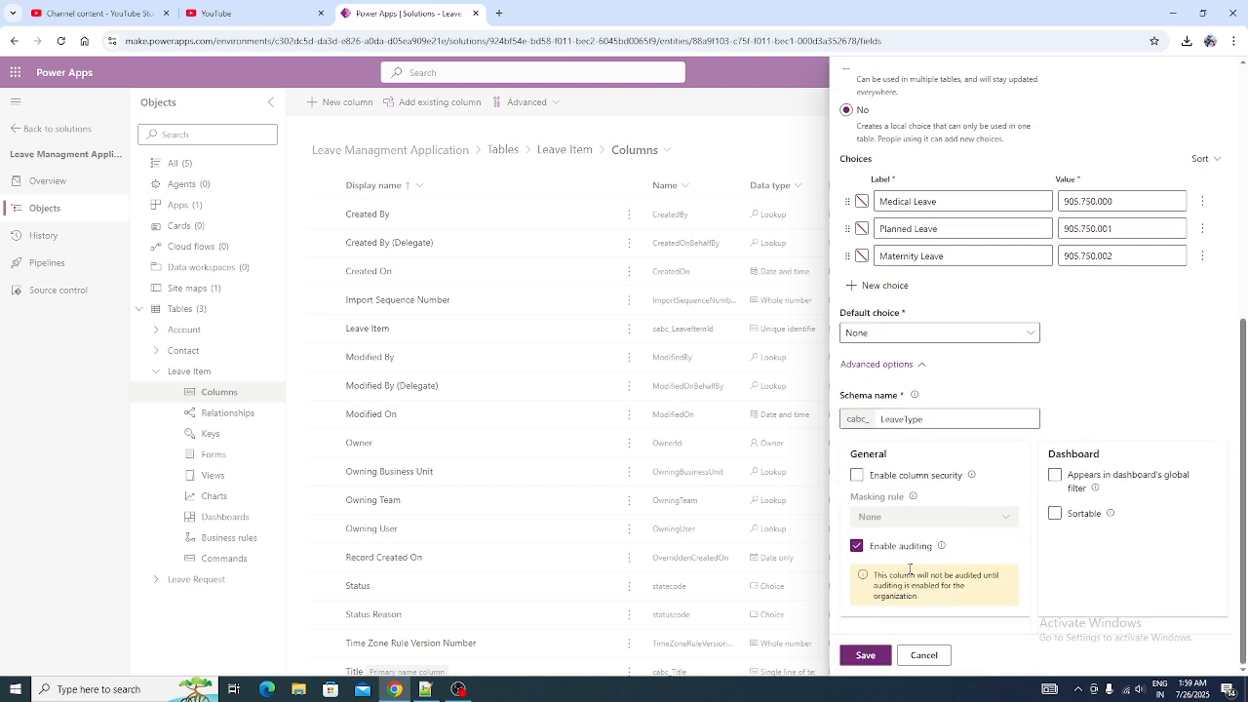
{"action": "left_click", "coordinate": [865, 656]}
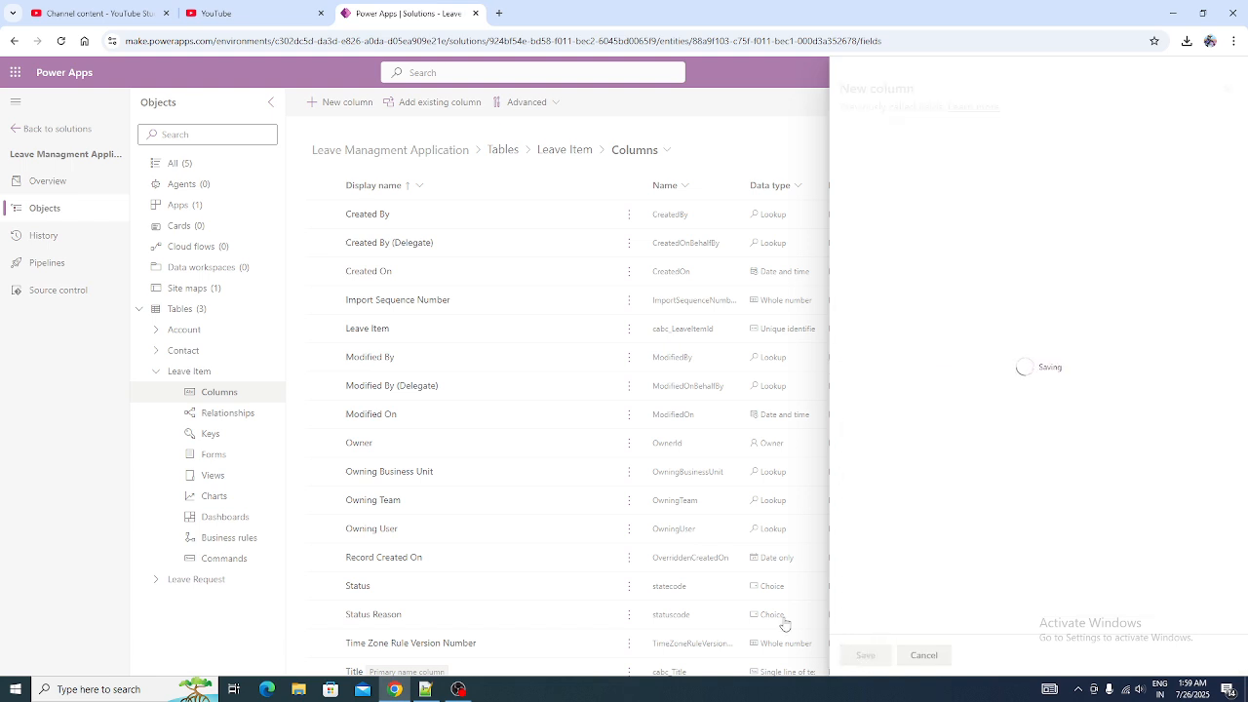
Look up the planned columns after Leave Type in the Notepad++ notes and return to Power Apps.
{"action": "left_click", "coordinate": [426, 690]}
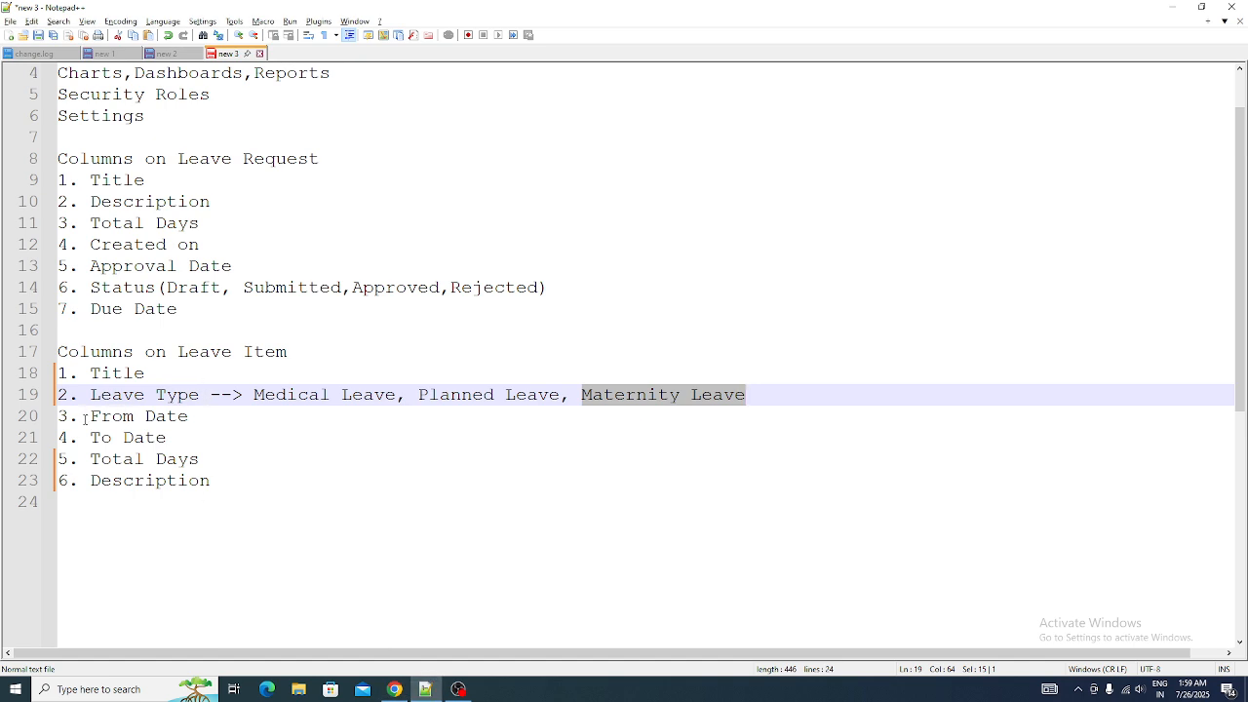
{"action": "left_click_drag", "start_coordinate": [90, 416], "coordinate": [195, 436]}
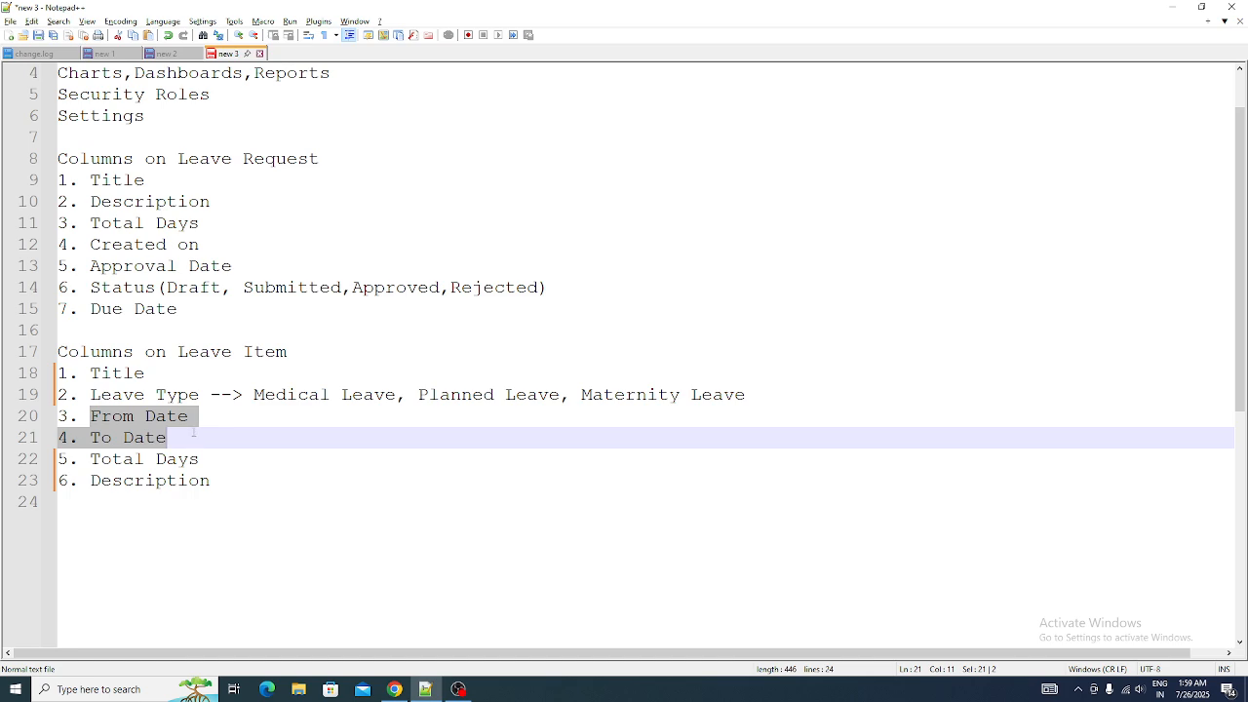
{"action": "key", "text": "alt+Tab"}
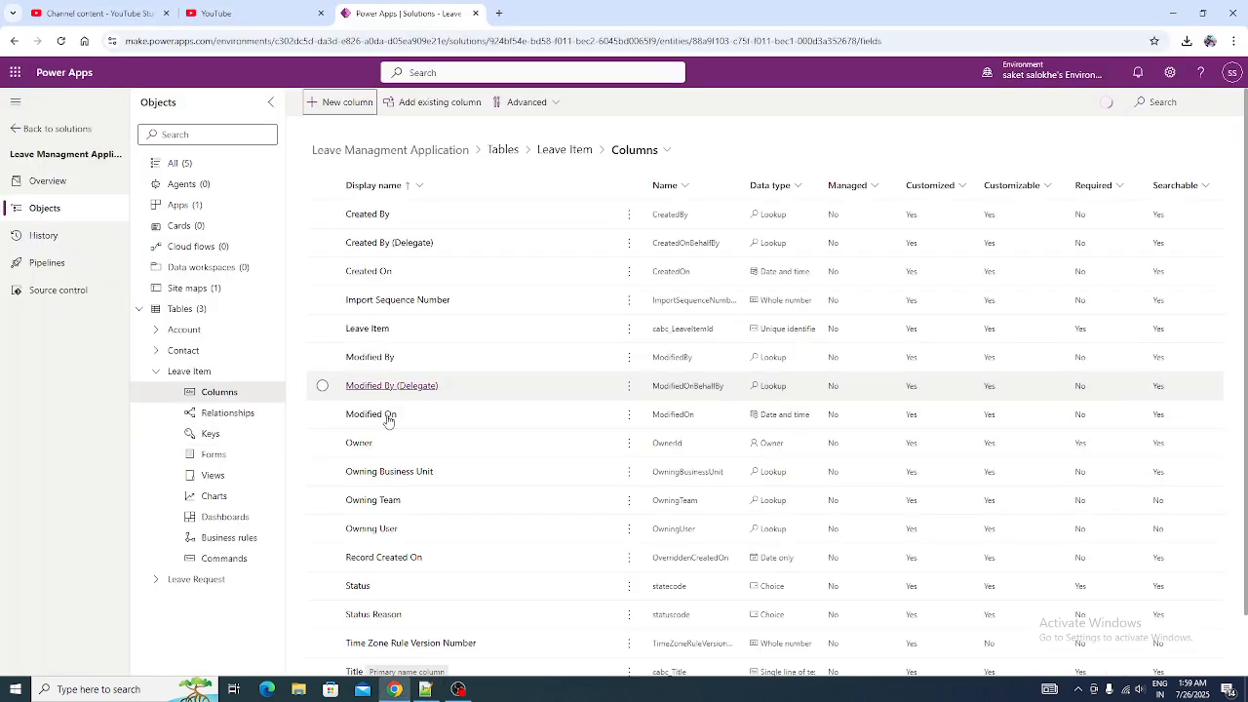
Add a column named From Date with data type Date and time to the Leave Item table and save it.
{"action": "left_click", "coordinate": [341, 107]}
{"action": "left_click", "coordinate": [859, 159]}
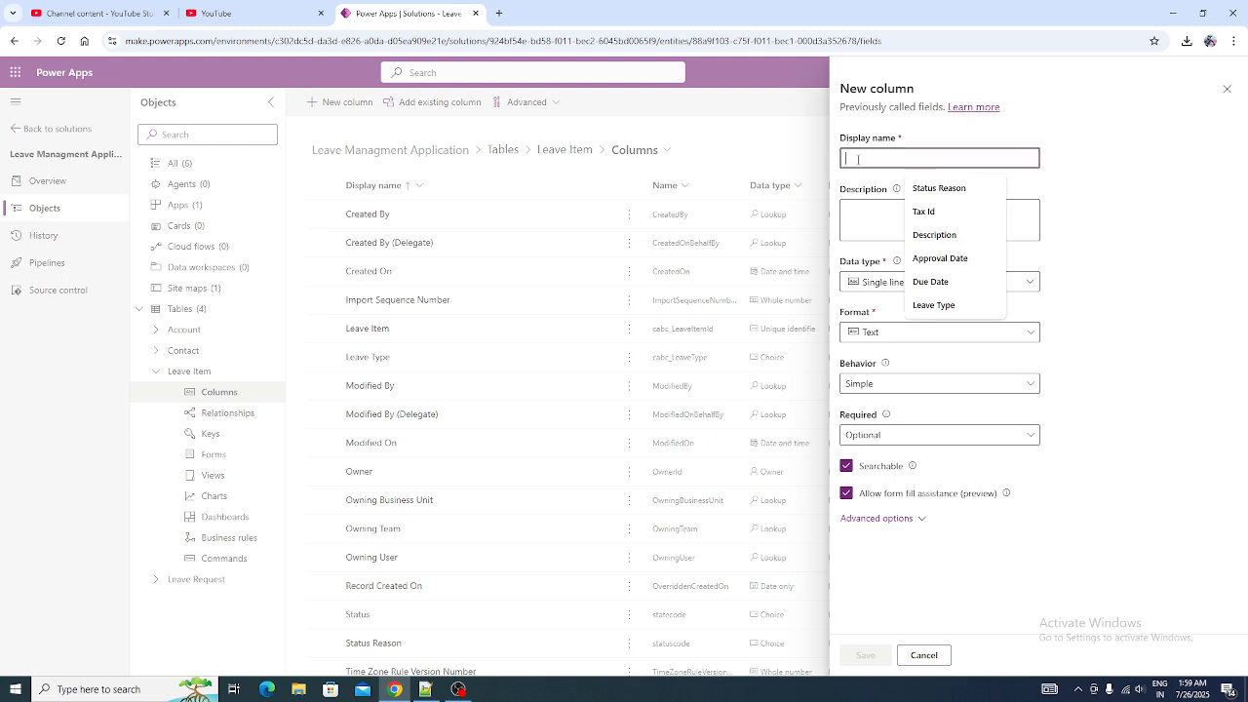
{"action": "type", "text": "From Date"}
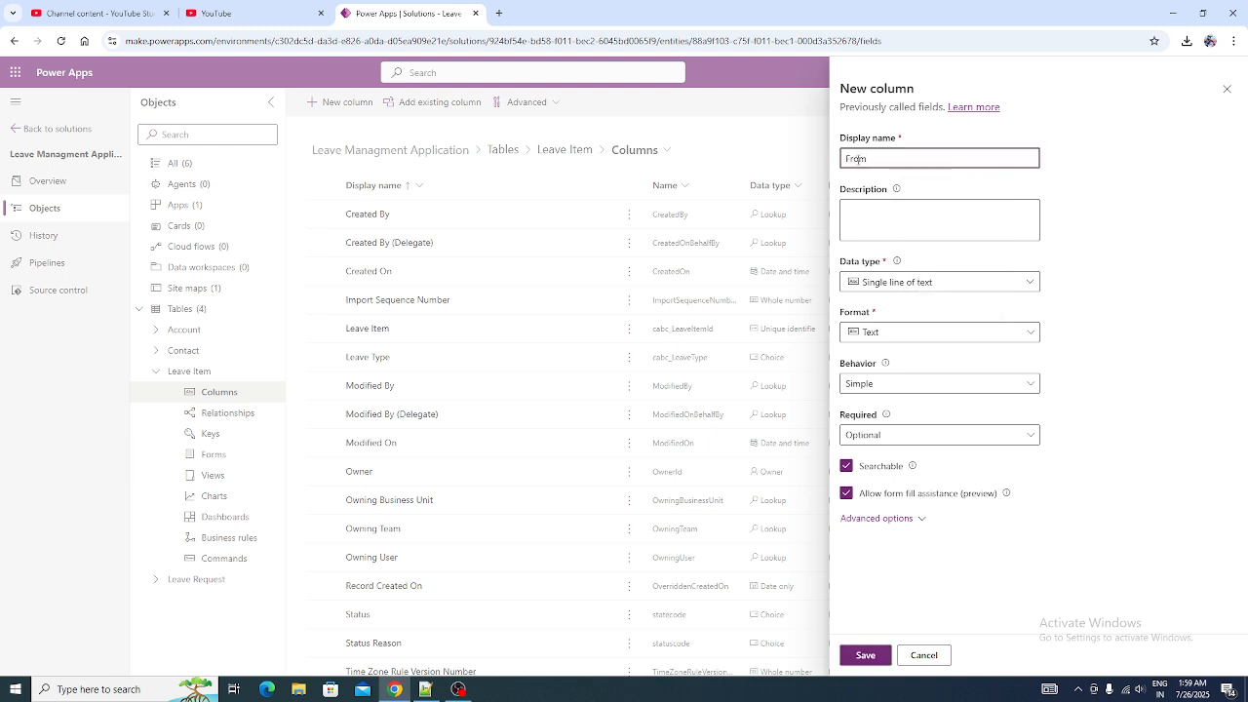
{"action": "left_click", "coordinate": [911, 283]}
{"action": "left_click", "coordinate": [912, 382]}
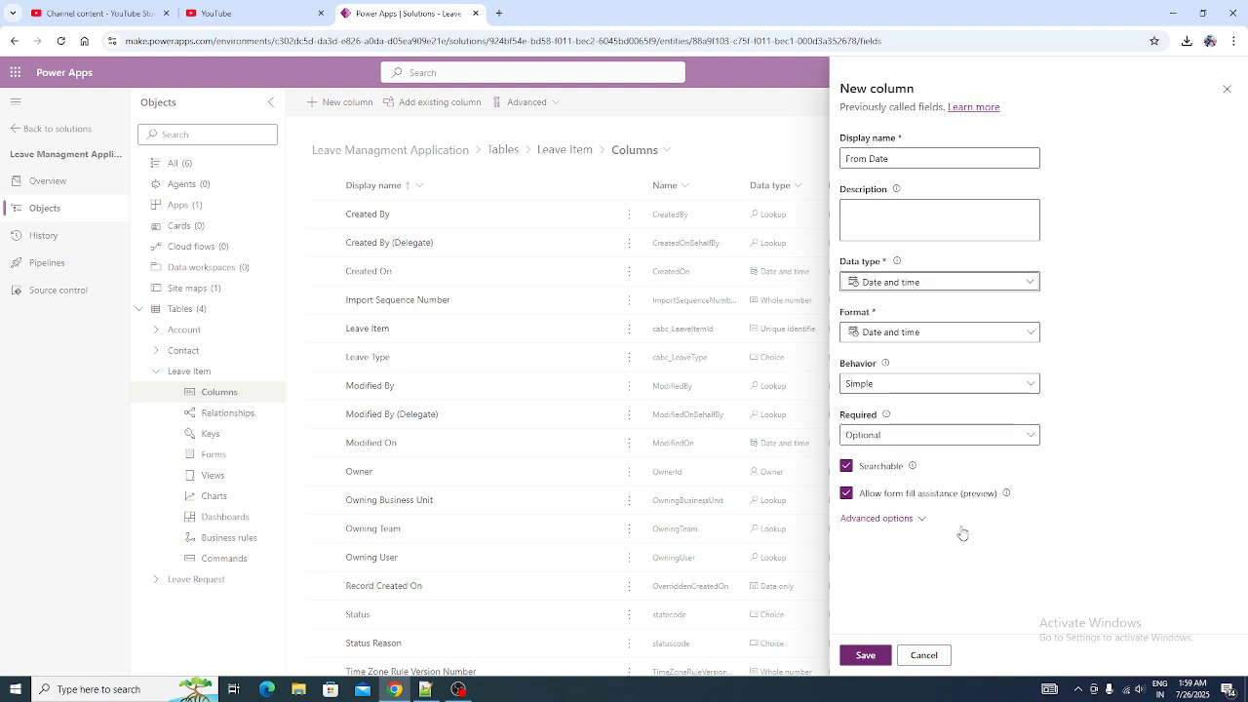
{"action": "left_click", "coordinate": [873, 656]}
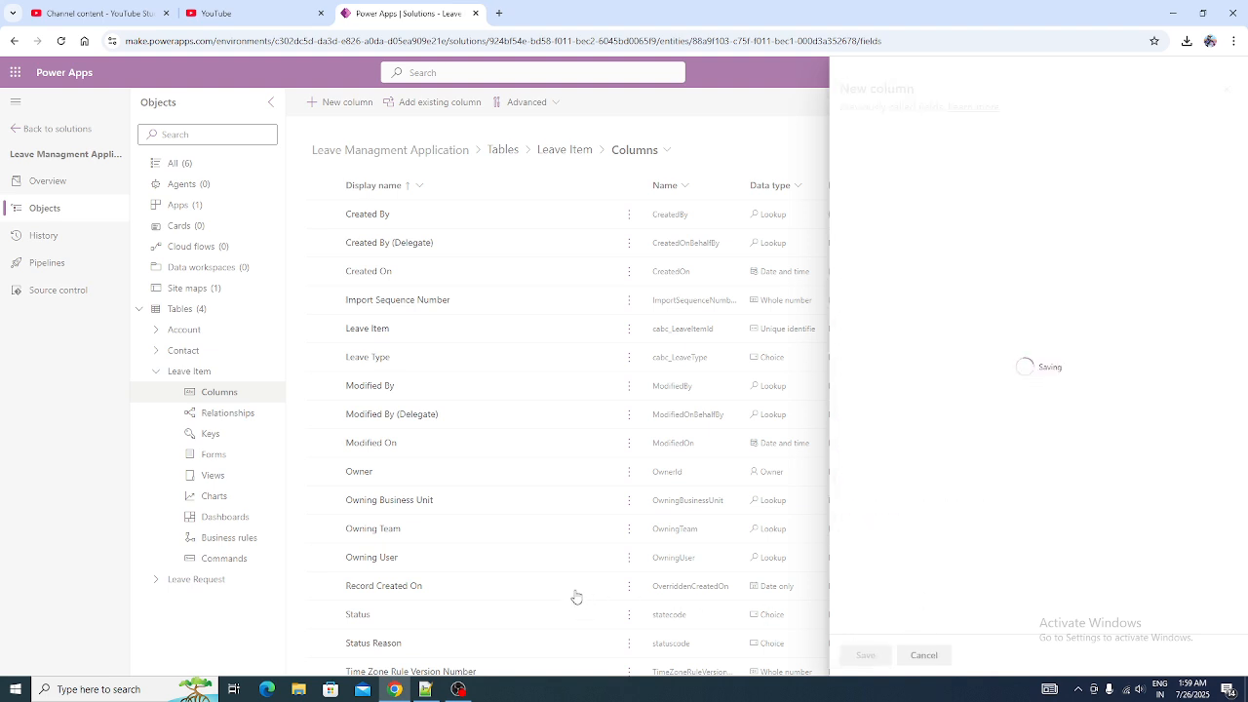
Add a column named To Date with data type Date and time to the Leave Item table and save it.
{"action": "key", "text": "alt+Tab"}
{"action": "key", "text": "alt+Tab"}
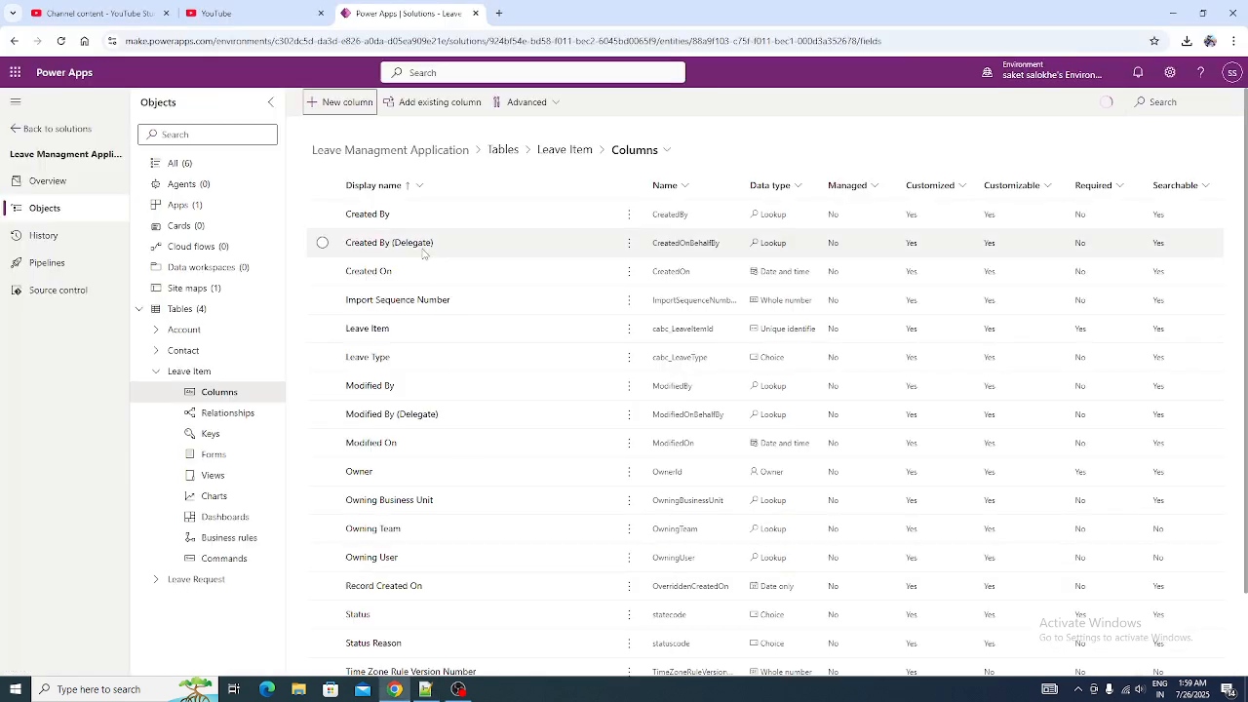
{"action": "left_click", "coordinate": [339, 101]}
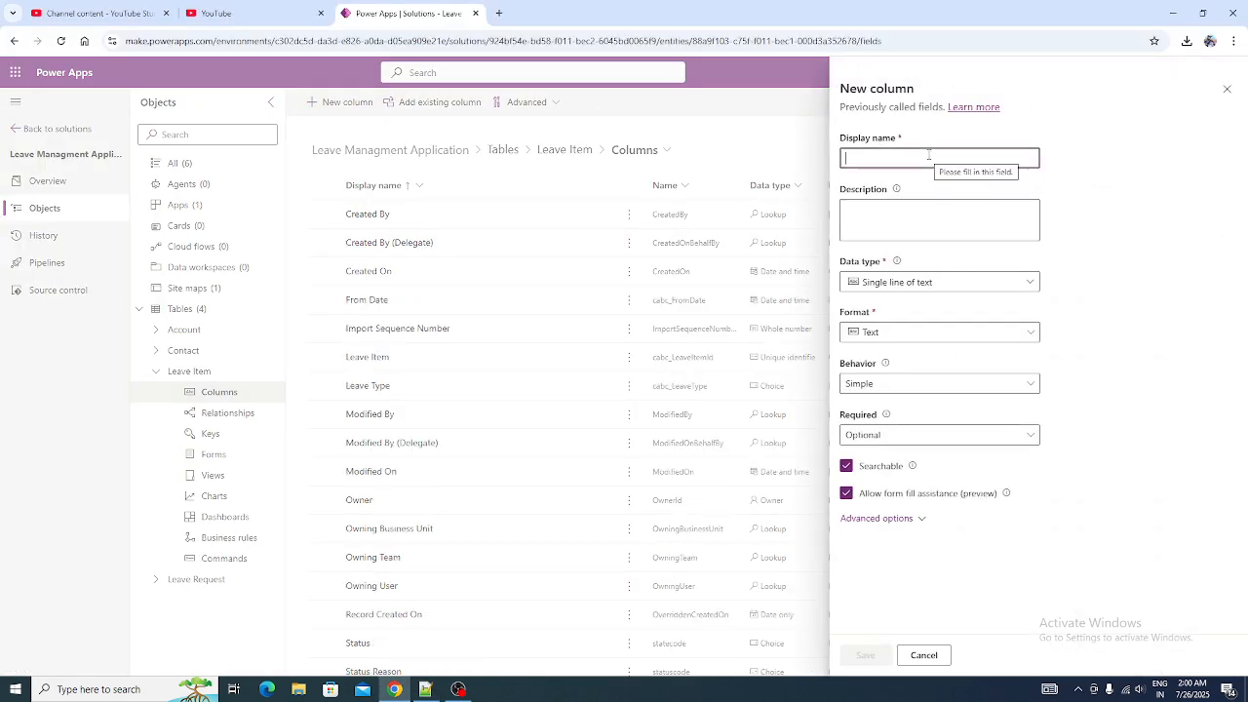
{"action": "type", "text": "To Da"}
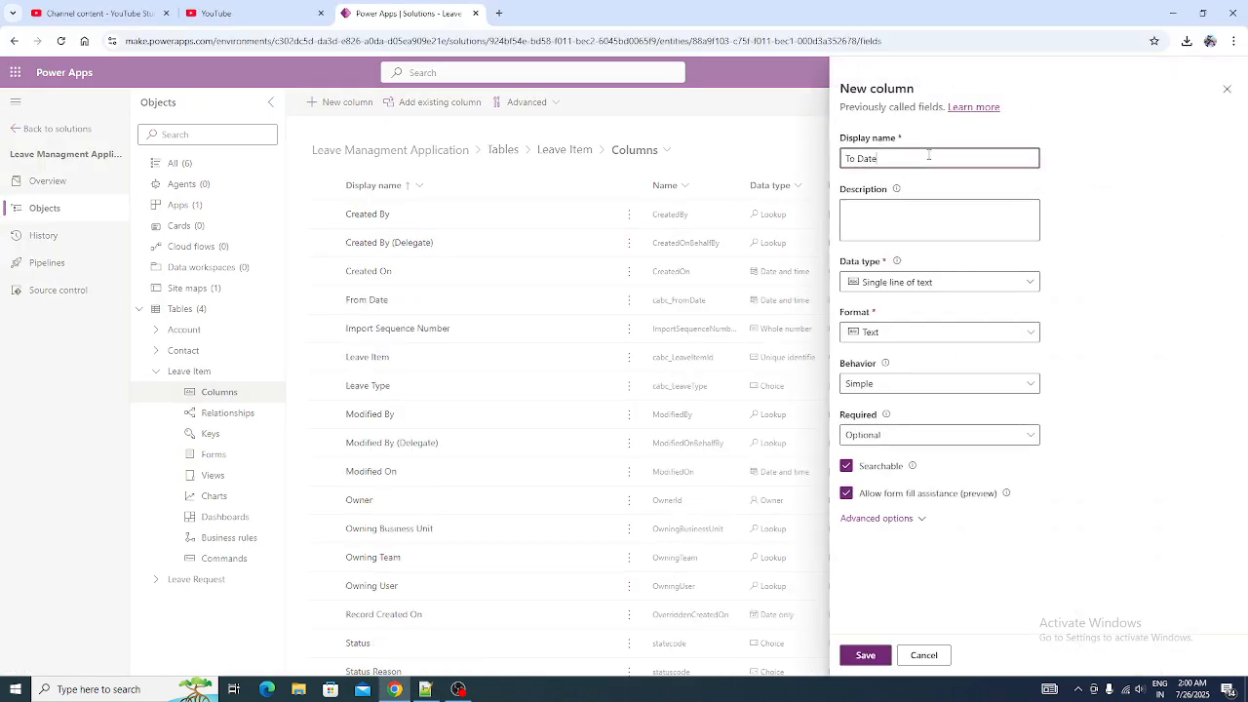
{"action": "type", "text": "te"}
{"action": "left_click", "coordinate": [979, 283]}
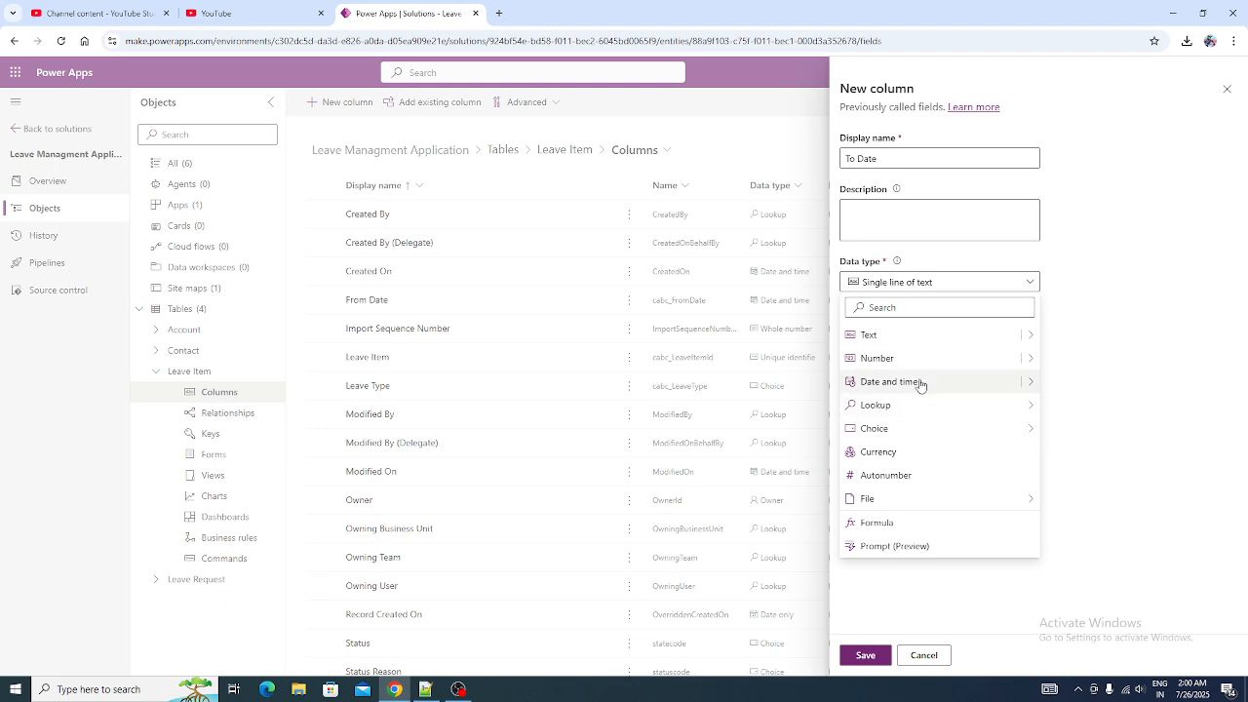
{"action": "left_click", "coordinate": [915, 383]}
{"action": "left_click", "coordinate": [866, 655]}
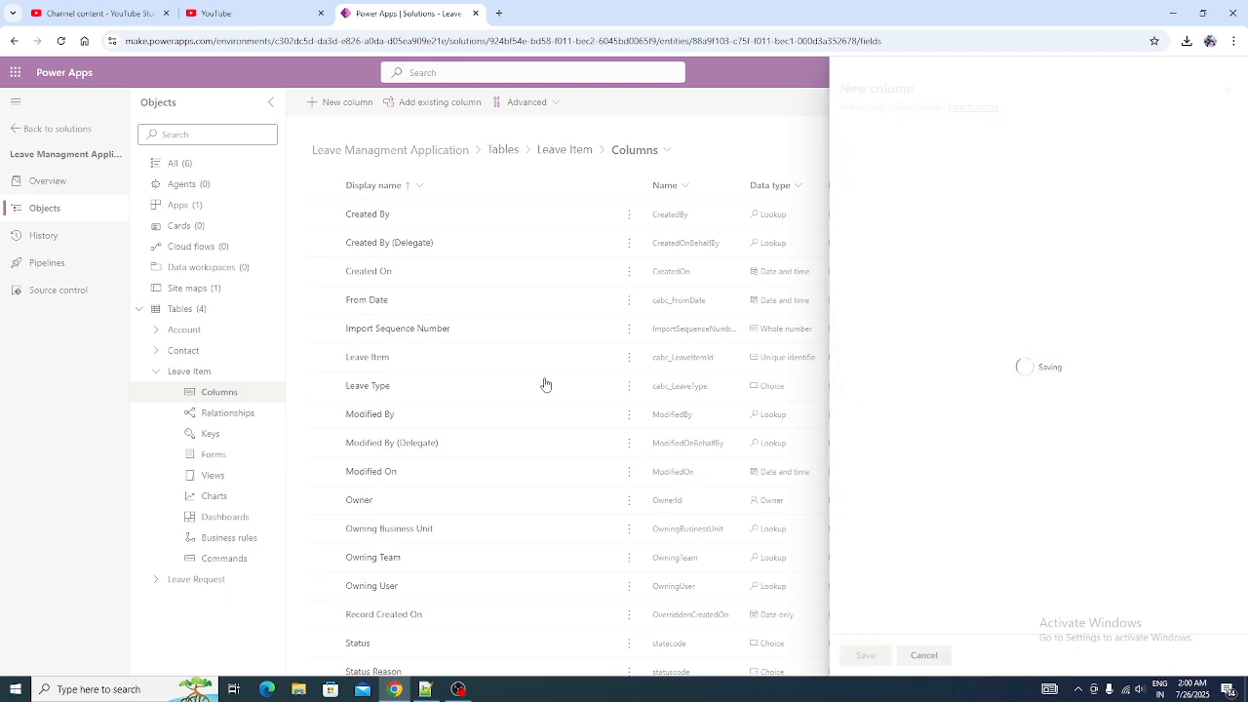
Check the Notepad++ notes for the next planned column, then add and save a Whole number column named Total Days in Power Apps.
{"action": "key", "text": "alt+Tab"}
{"action": "left_click", "coordinate": [203, 441]}
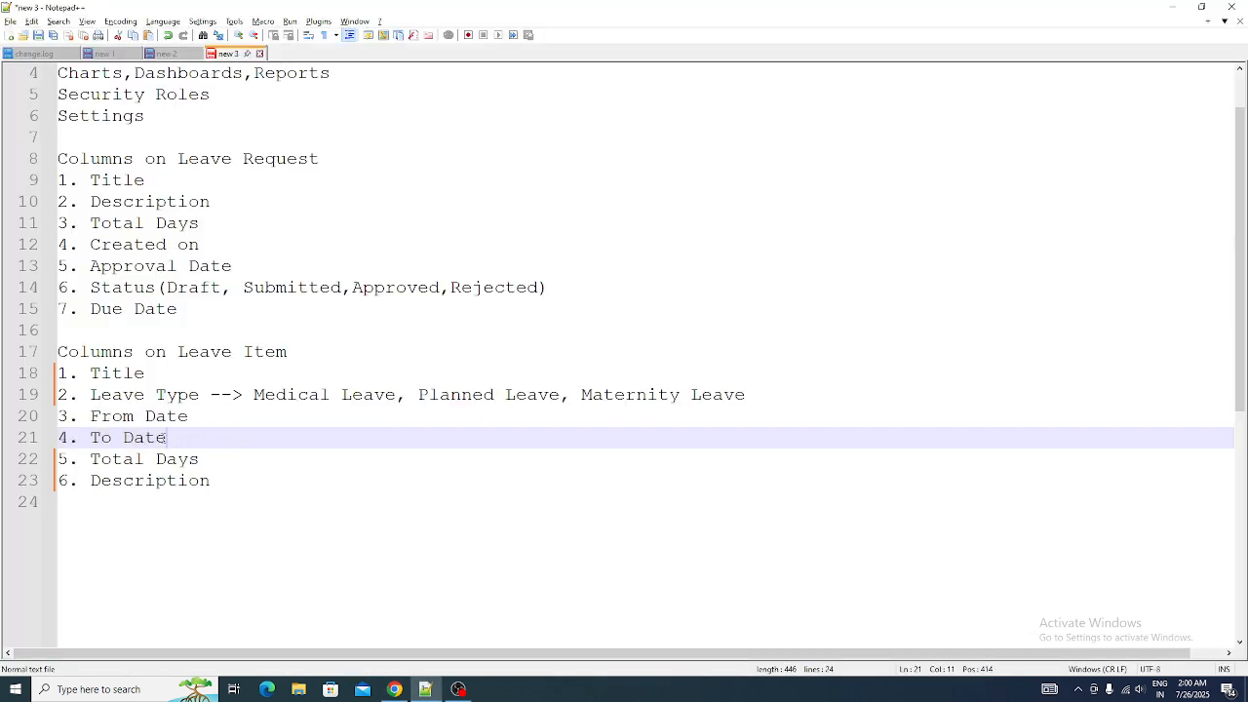
{"action": "left_click_drag", "start_coordinate": [203, 441], "coordinate": [79, 374]}
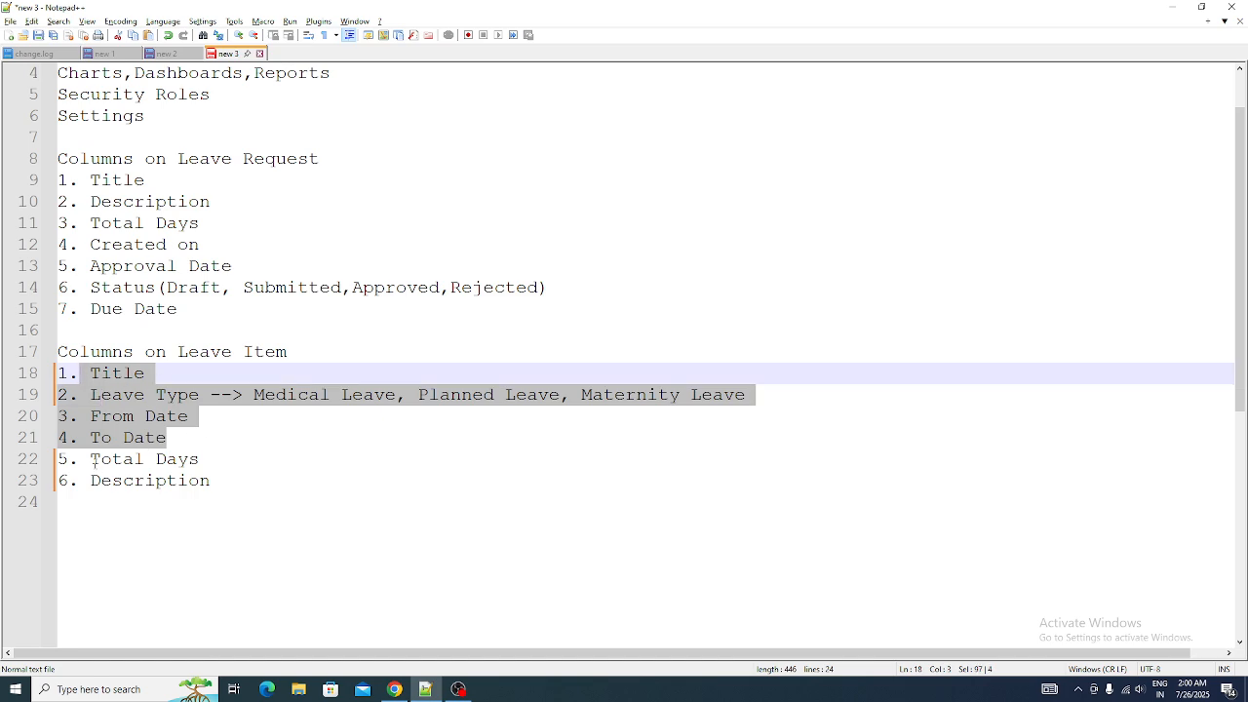
{"action": "left_click_drag", "start_coordinate": [93, 459], "coordinate": [268, 460]}
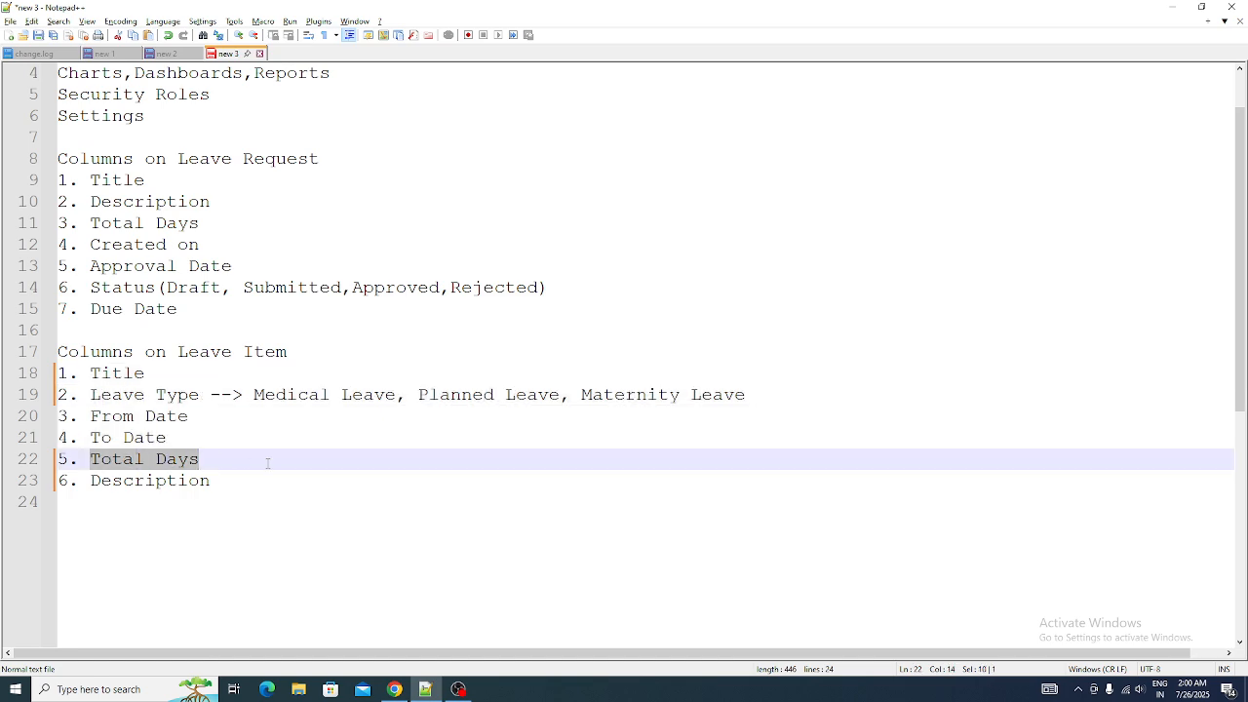
{"action": "key", "text": "alt+Tab"}
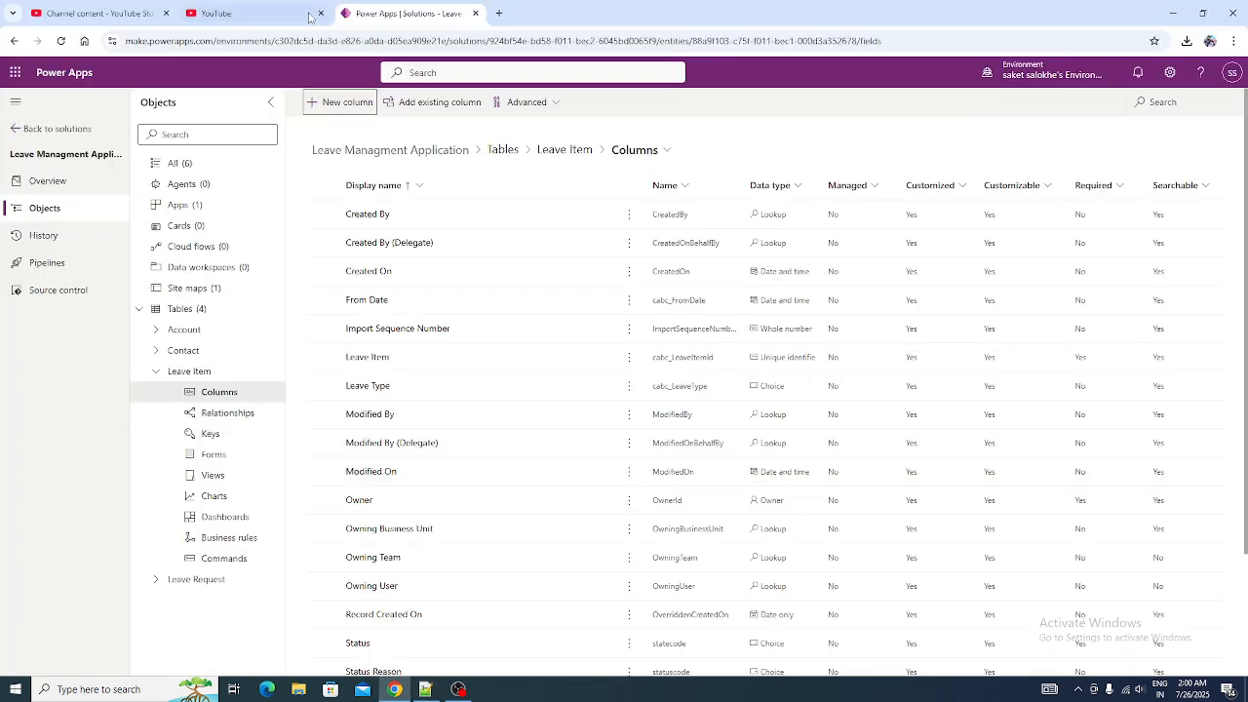
{"action": "left_click", "coordinate": [340, 101]}
{"action": "left_click", "coordinate": [945, 158]}
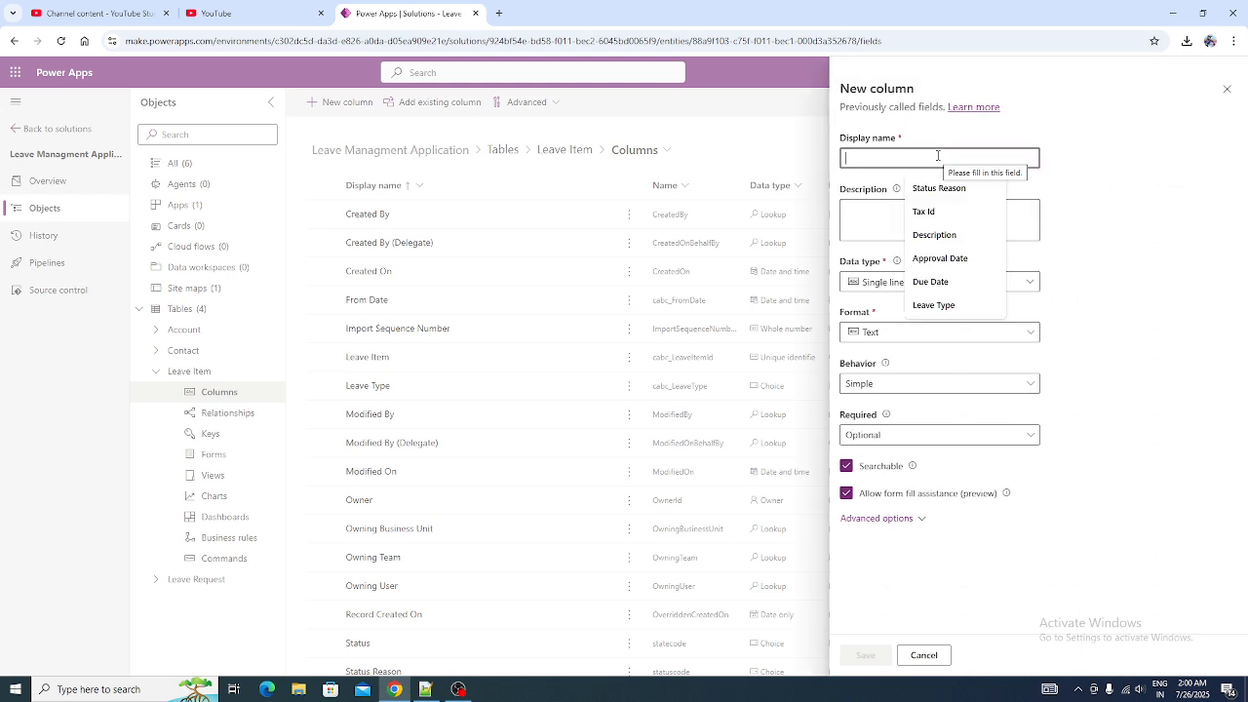
{"action": "type", "text": "T"}
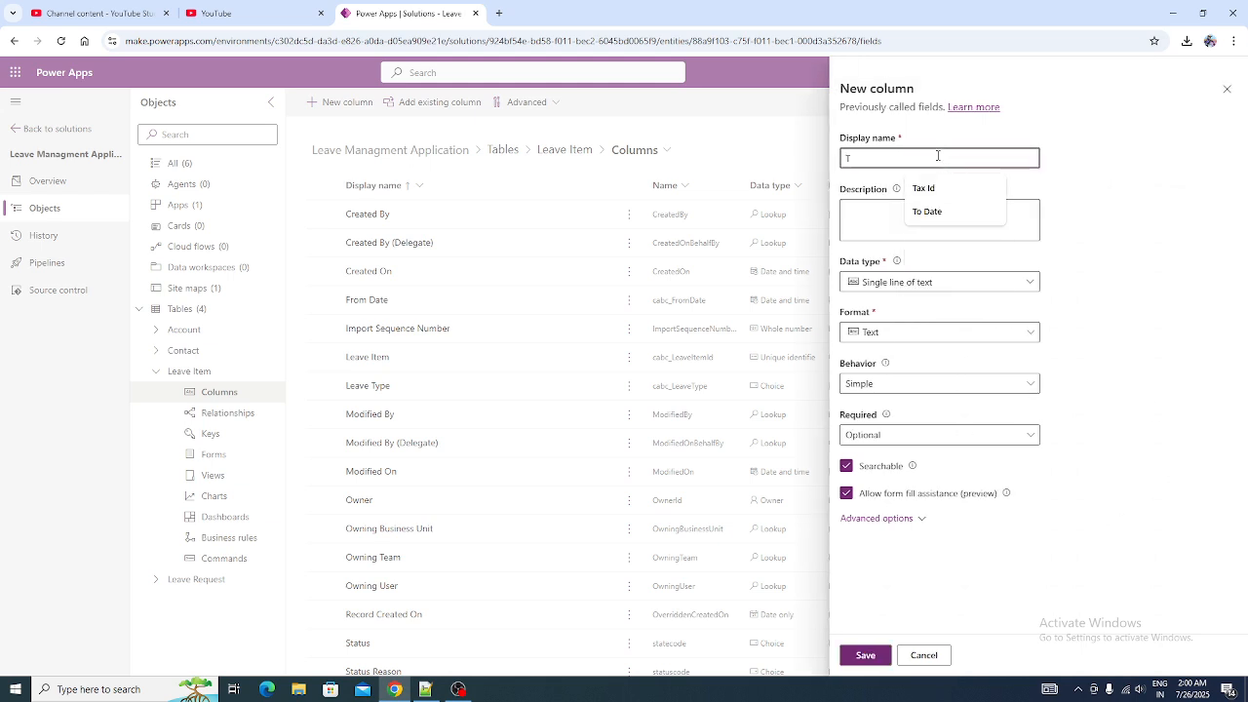
{"action": "type", "text": "otal Days"}
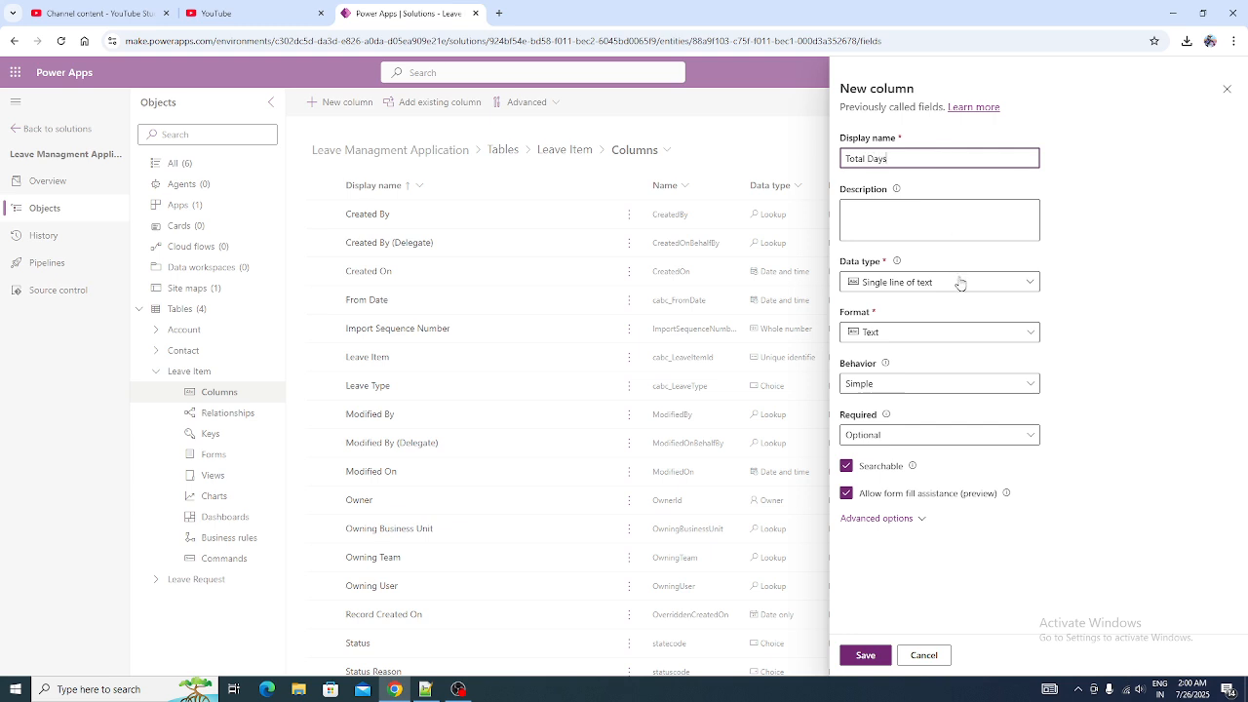
{"action": "left_click", "coordinate": [960, 281]}
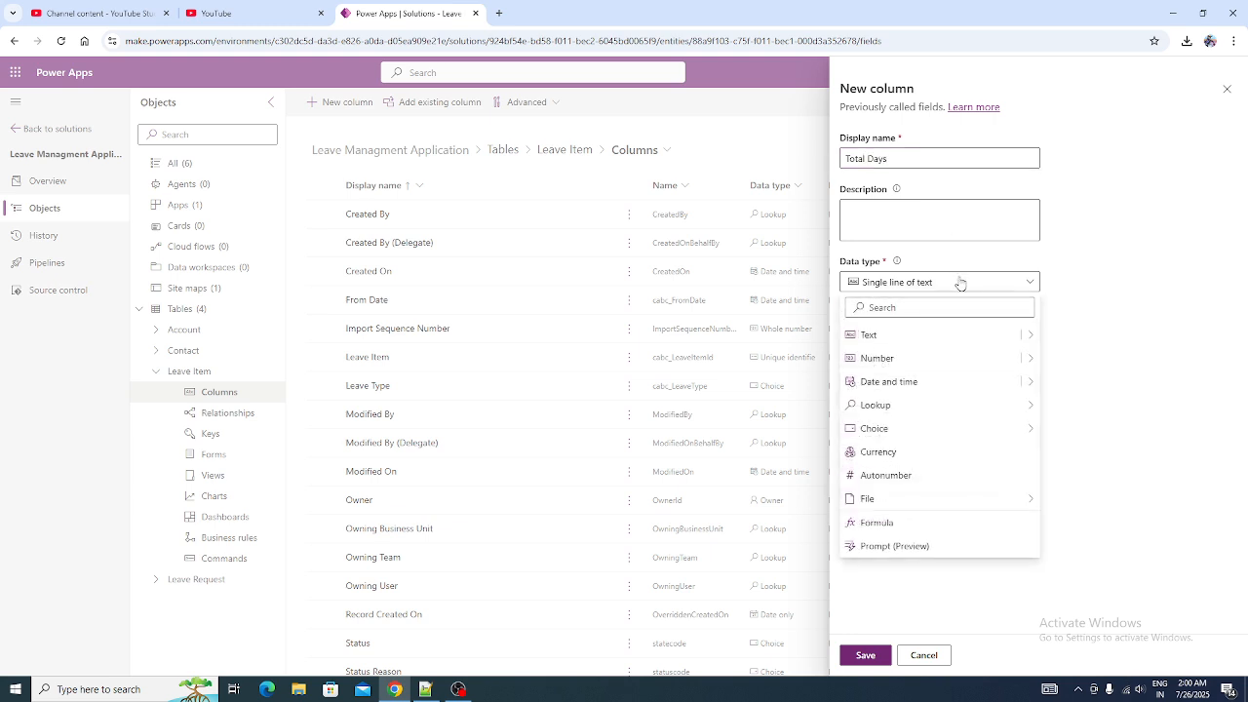
{"action": "left_click", "coordinate": [920, 361]}
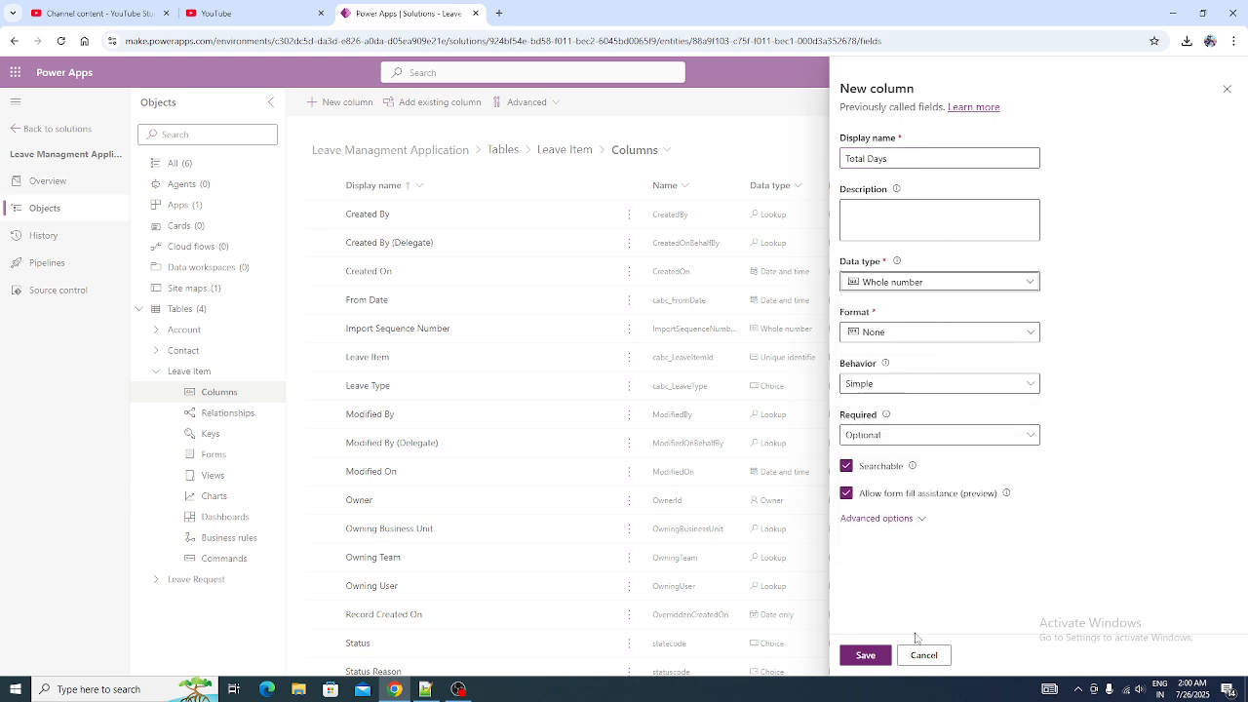
{"action": "left_click", "coordinate": [865, 655]}
Check the Notepad++ notes for the last planned column, then add and save a single-line Text area column named Description in Power Apps.
{"action": "key", "text": "alt+Tab"}
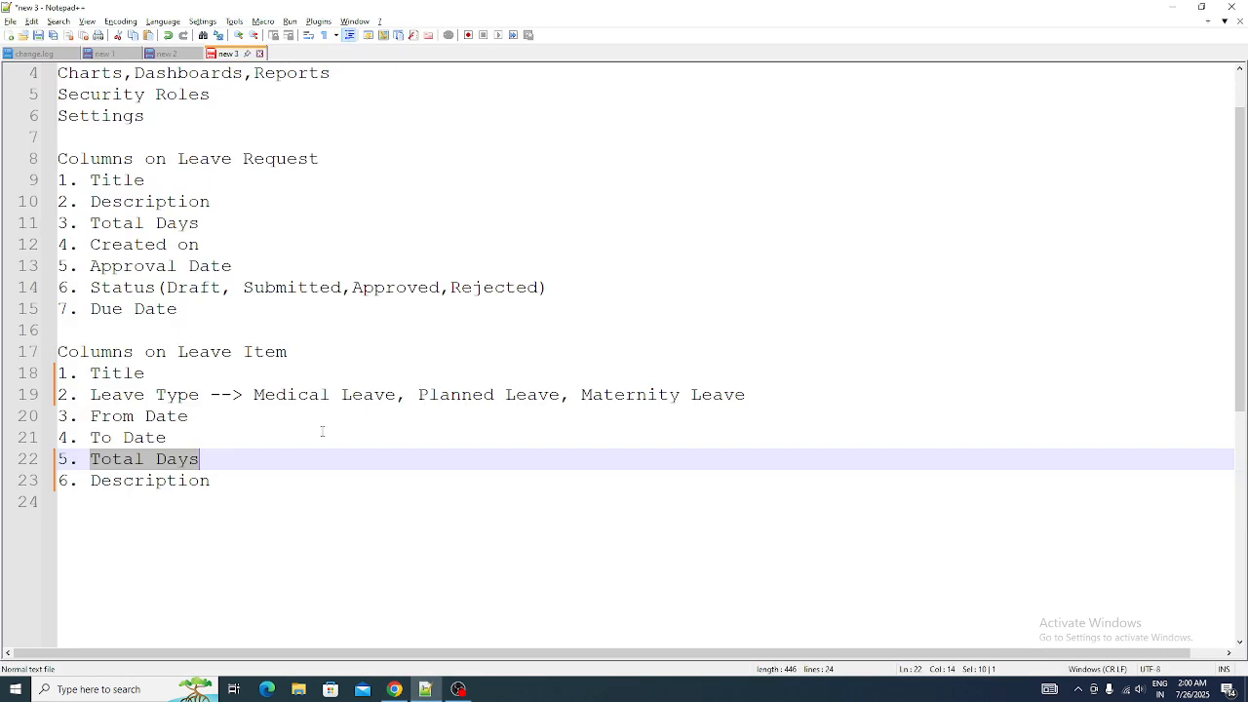
{"action": "left_click_drag", "start_coordinate": [211, 482], "coordinate": [81, 481]}
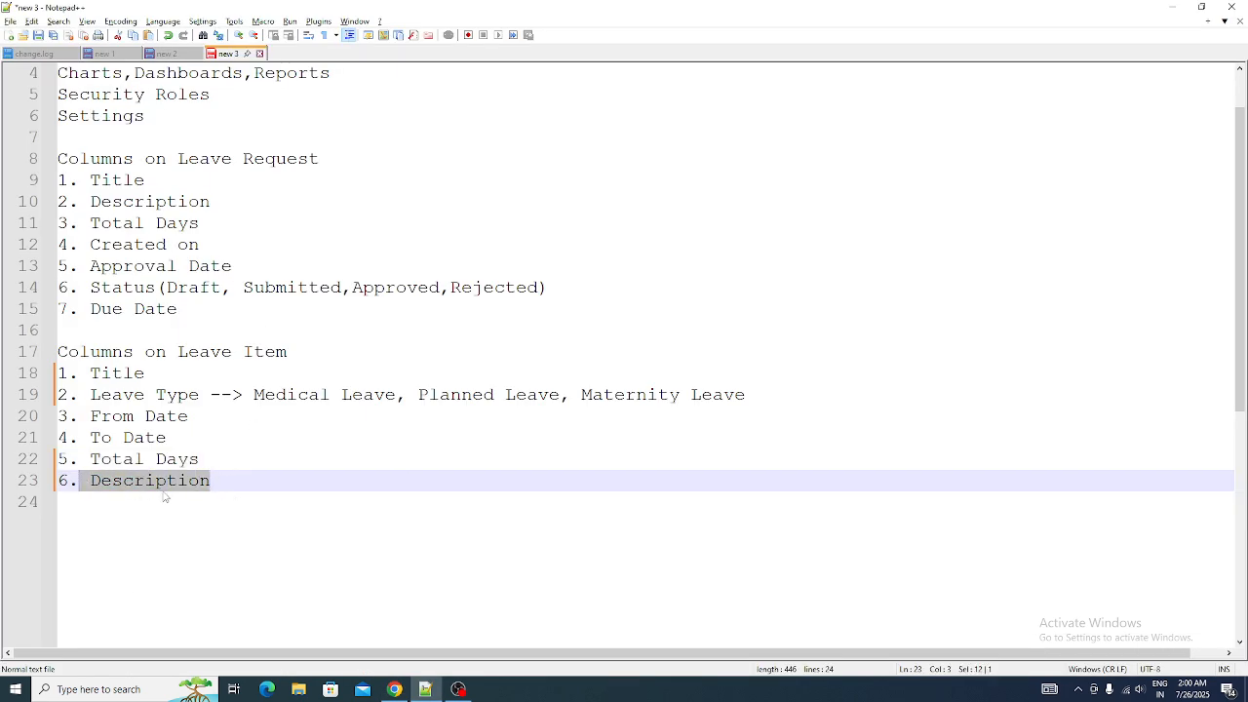
{"action": "key", "text": "alt+Tab"}
{"action": "left_click", "coordinate": [340, 101]}
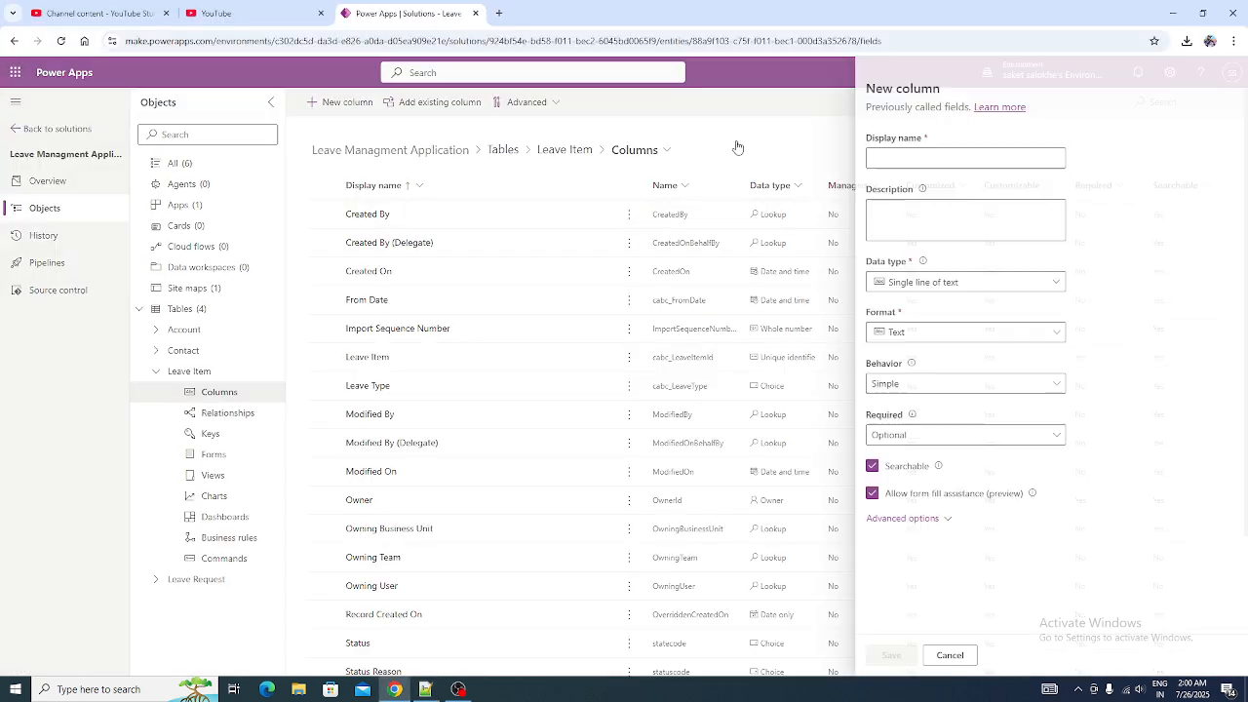
{"action": "left_click", "coordinate": [933, 160]}
{"action": "type", "text": "DEscr"}
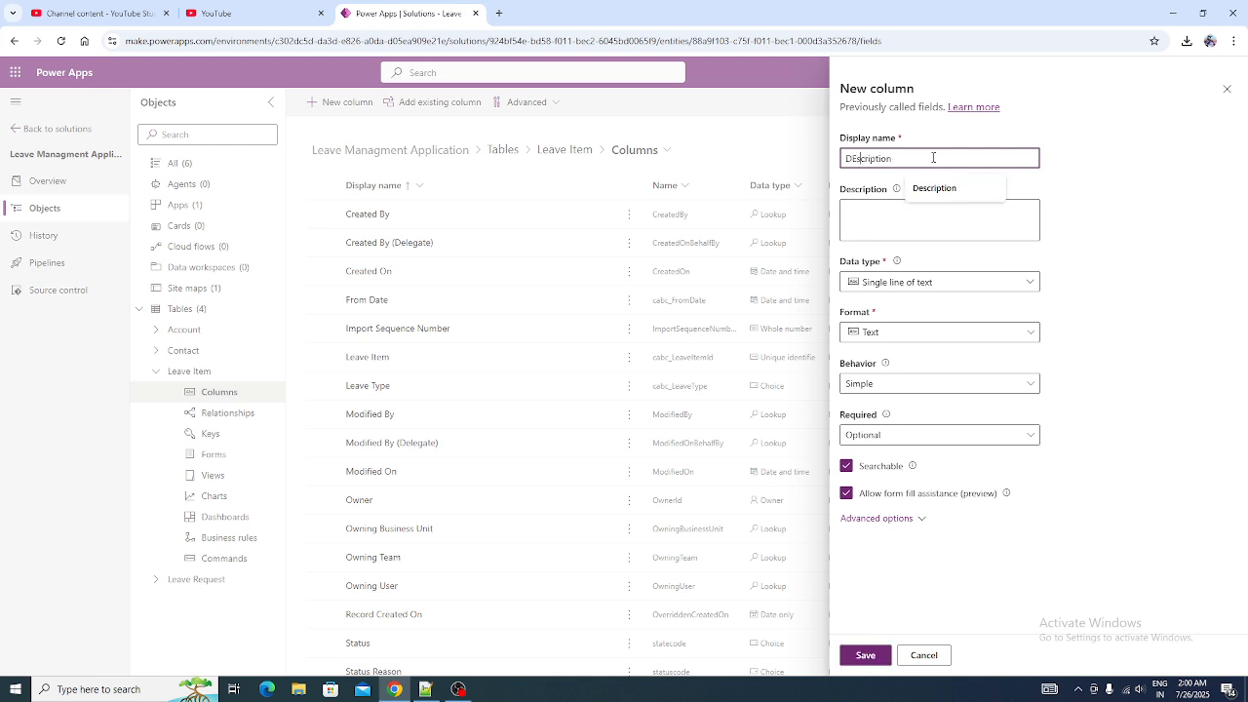
{"action": "type", "text": "iption"}
{"action": "left_click", "coordinate": [934, 188]}
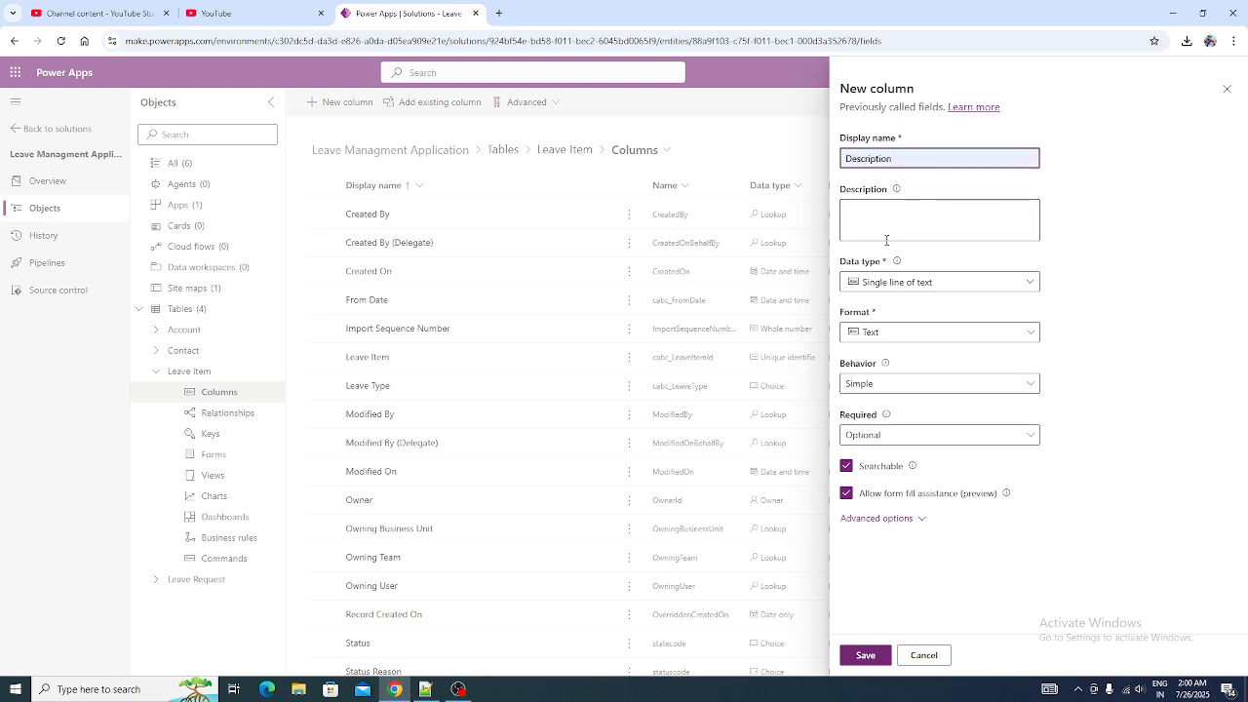
{"action": "left_click", "coordinate": [925, 283]}
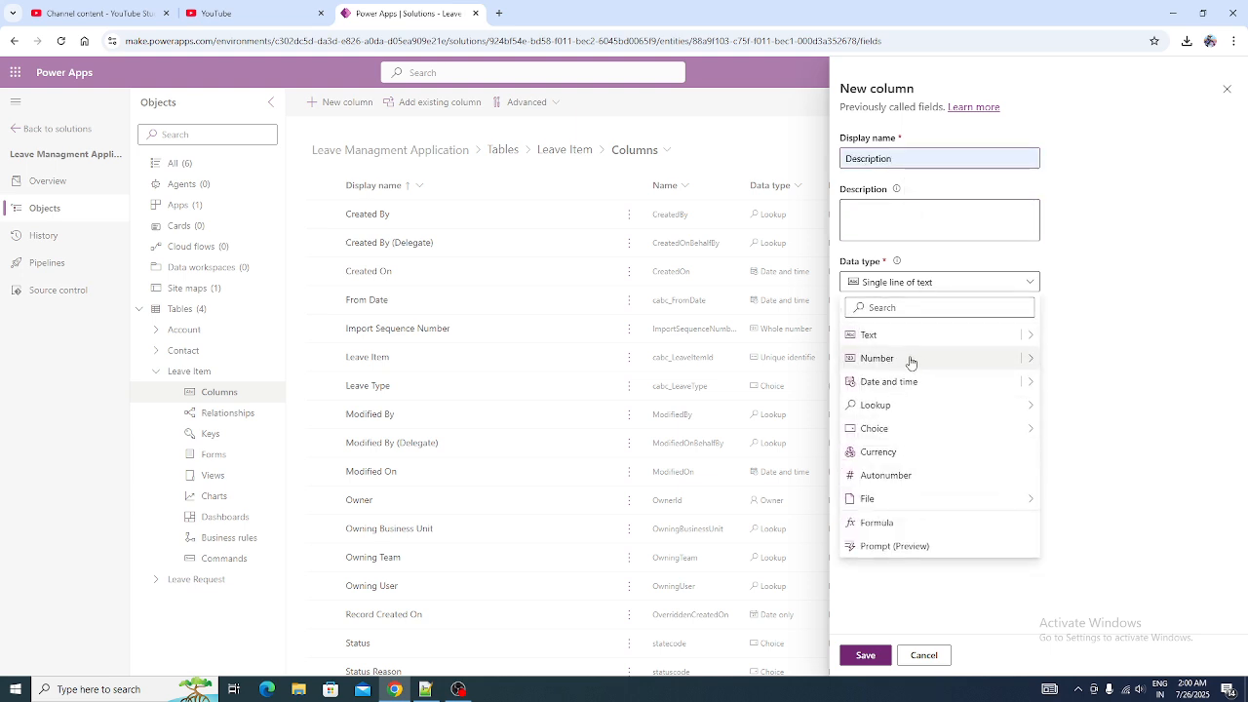
{"action": "mouse_move", "coordinate": [1031, 336]}
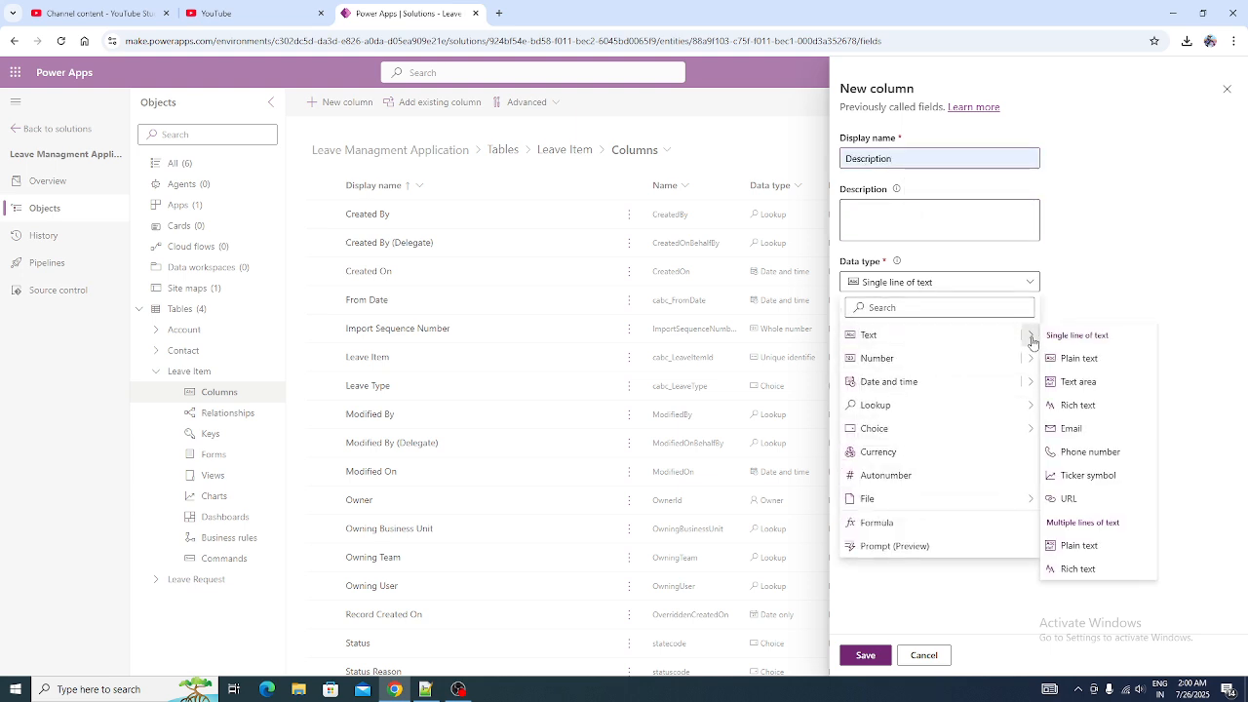
{"action": "left_click", "coordinate": [1079, 385]}
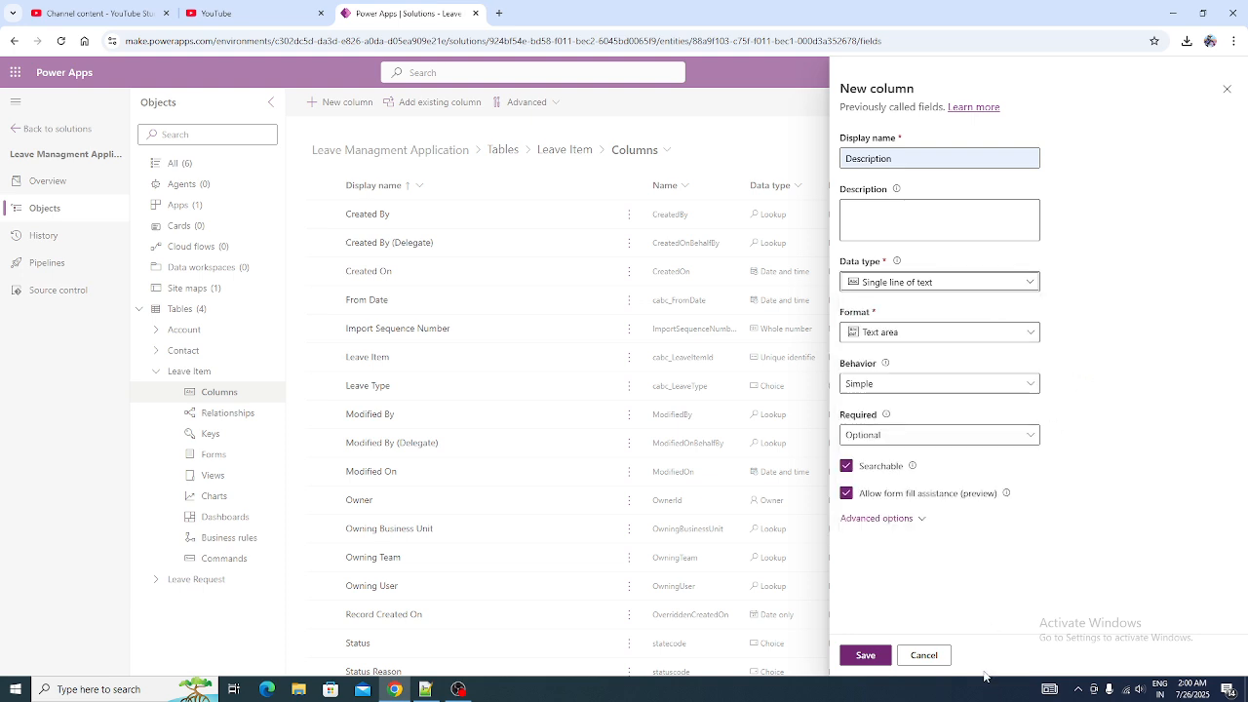
{"action": "left_click", "coordinate": [864, 657]}
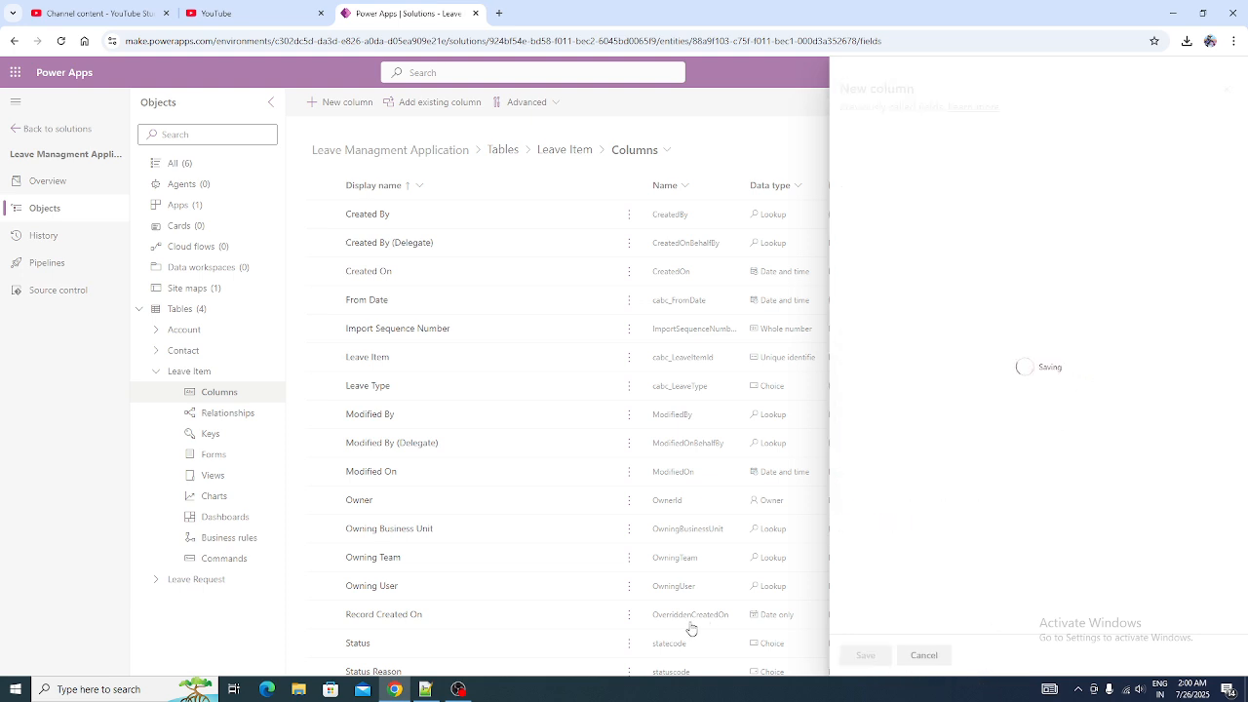
Review the full list of planned Leave Item columns in the Notepad++ notes and return to Power Apps.
{"action": "left_click", "coordinate": [427, 690]}
{"action": "left_click", "coordinate": [257, 501]}
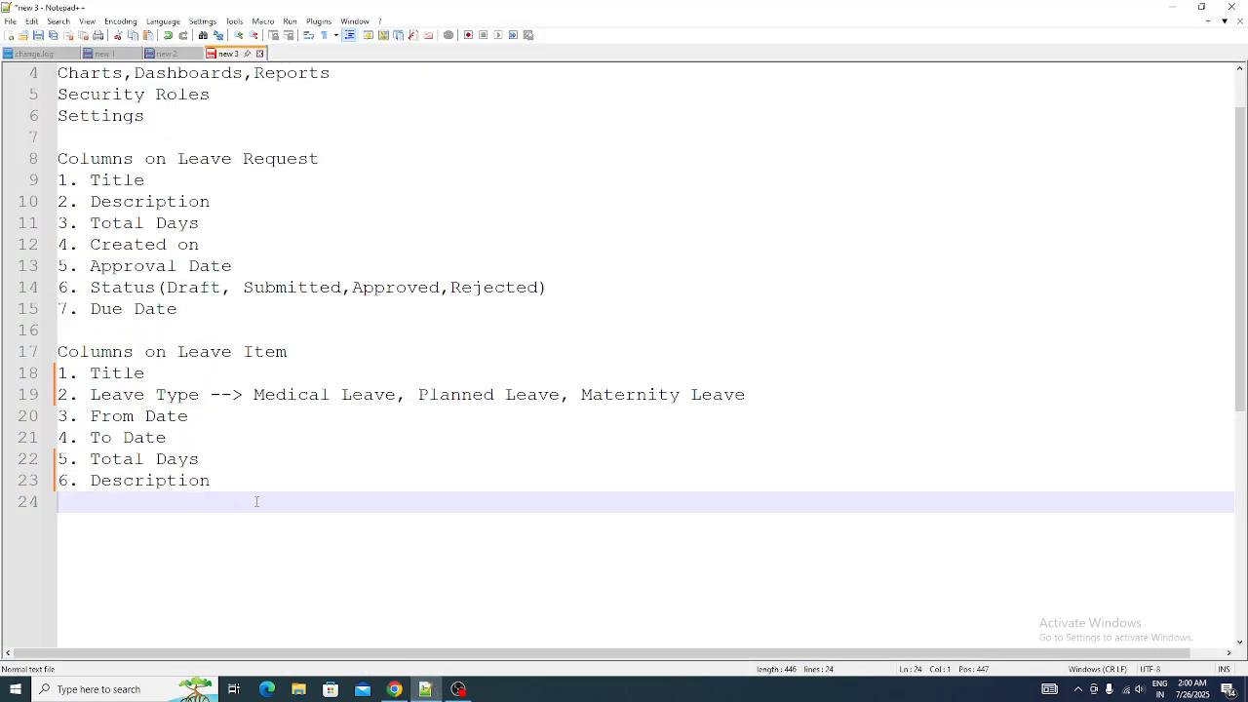
{"action": "key", "text": "alt+Tab"}
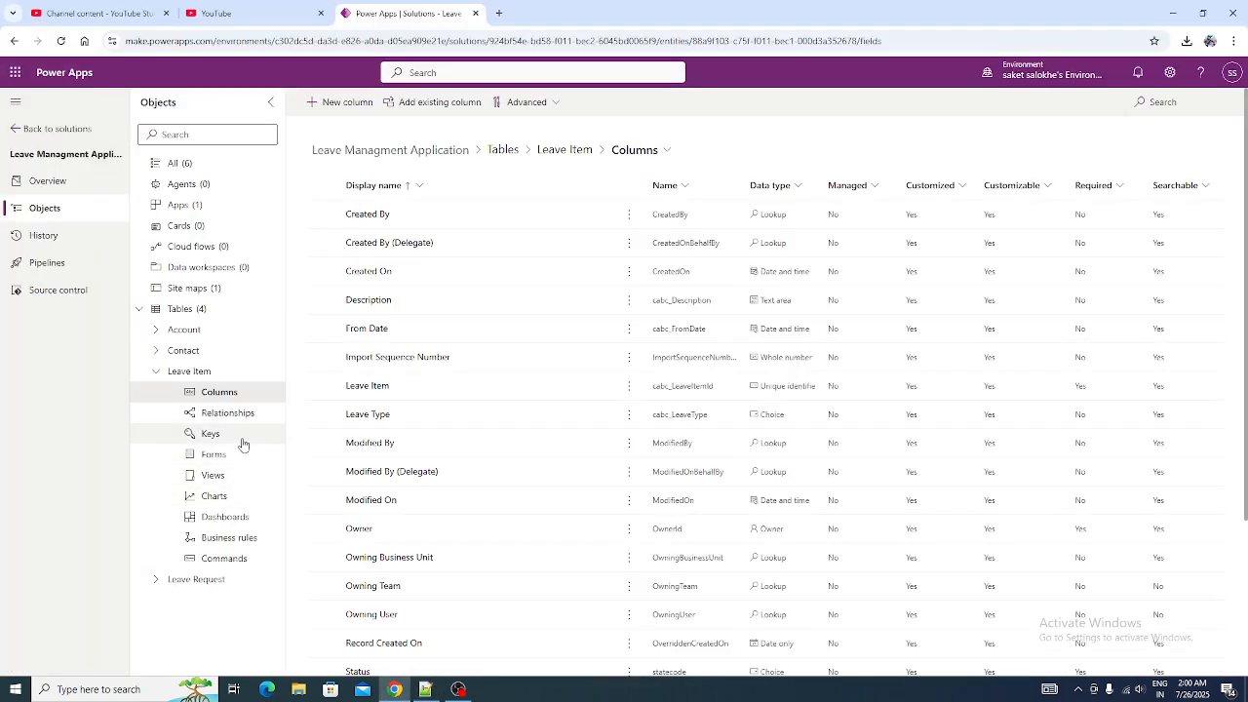
{"action": "key", "text": "alt+Tab"}
{"action": "left_click_drag", "start_coordinate": [236, 483], "coordinate": [84, 372]}
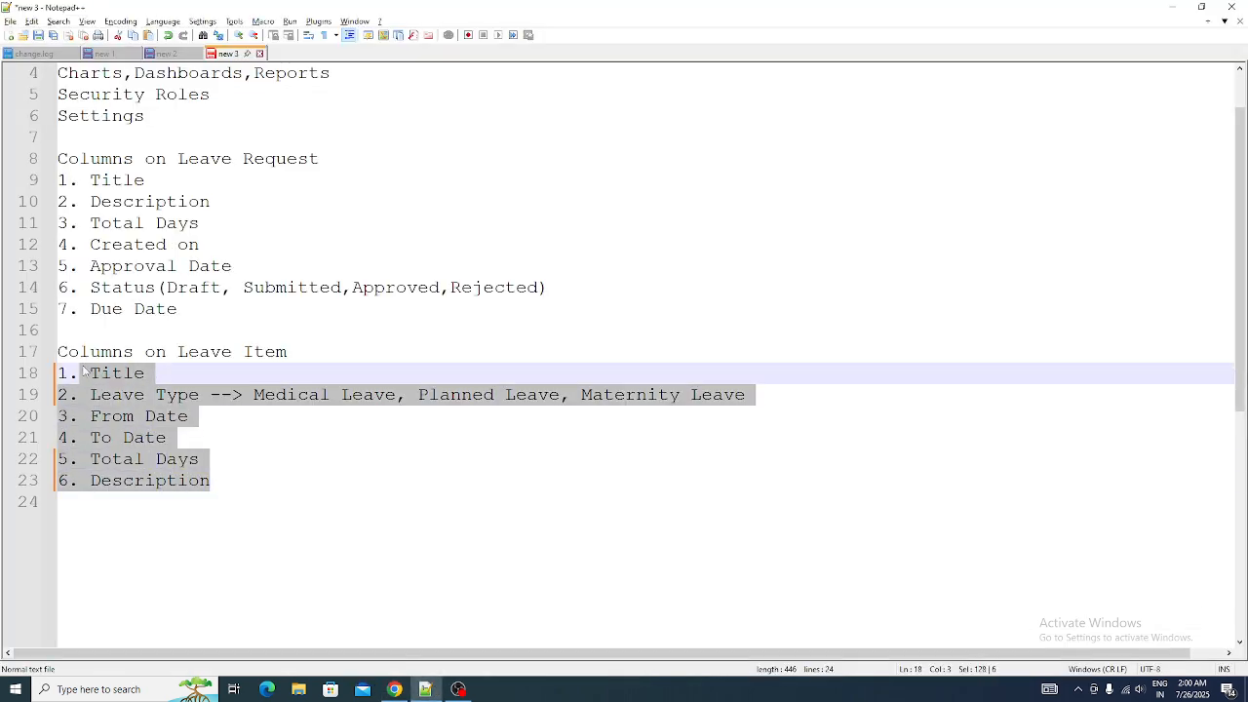
{"action": "left_click_drag", "start_coordinate": [333, 359], "coordinate": [178, 359]}
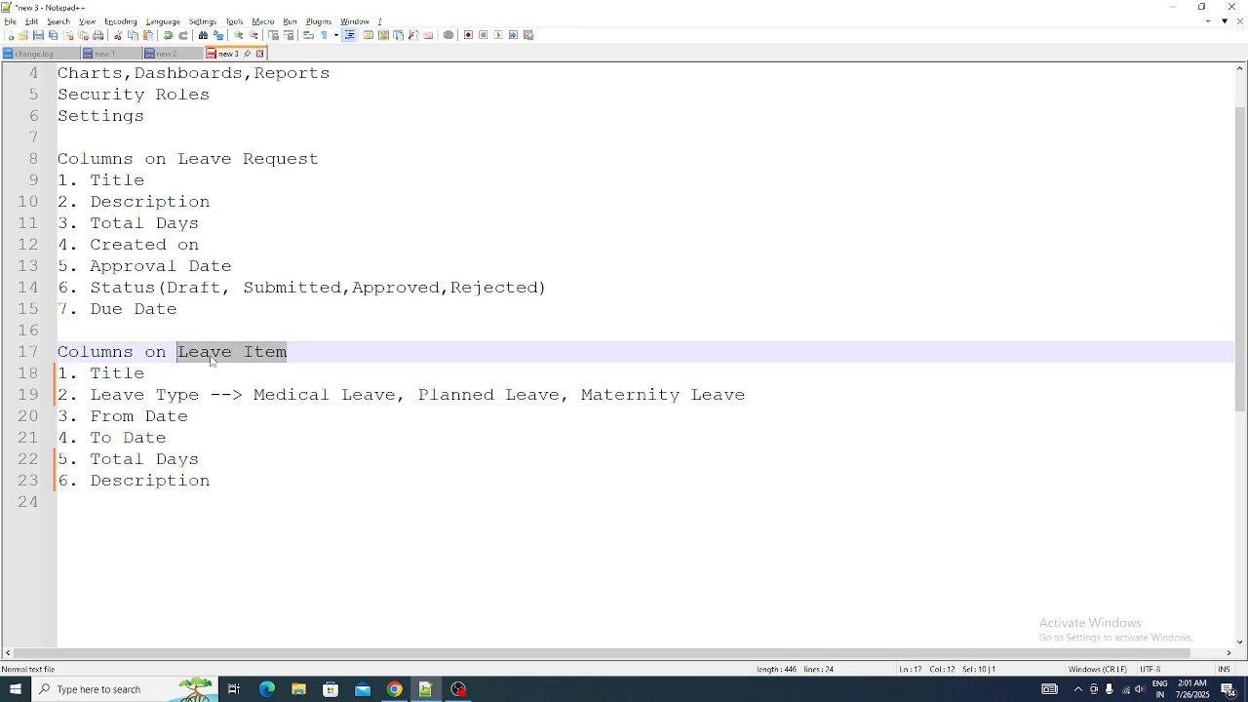
{"action": "key", "text": "alt+Tab"}
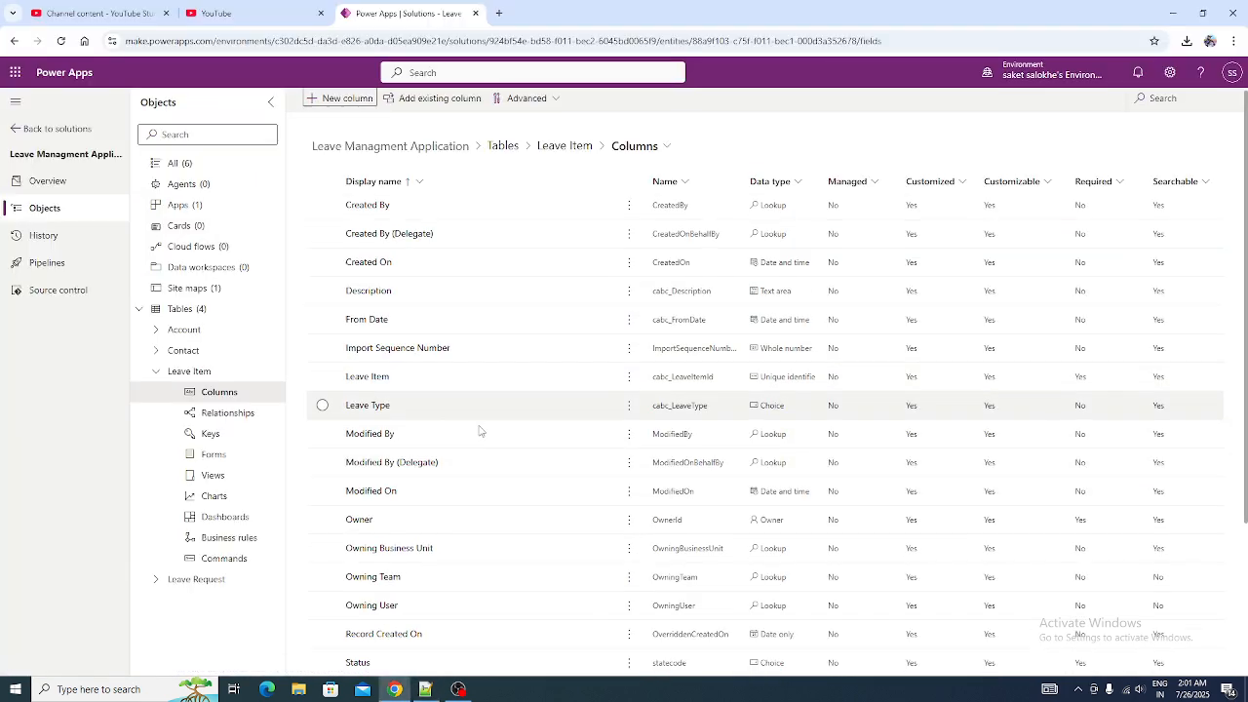
Look through the Leave Item table's column list for the planned columns and collapse Leave Item in the objects tree.
{"action": "scroll", "coordinate": [479, 429], "scroll_direction": "down", "scroll_amount": 3}
{"action": "scroll", "coordinate": [480, 458], "scroll_direction": "up", "scroll_amount": 5}
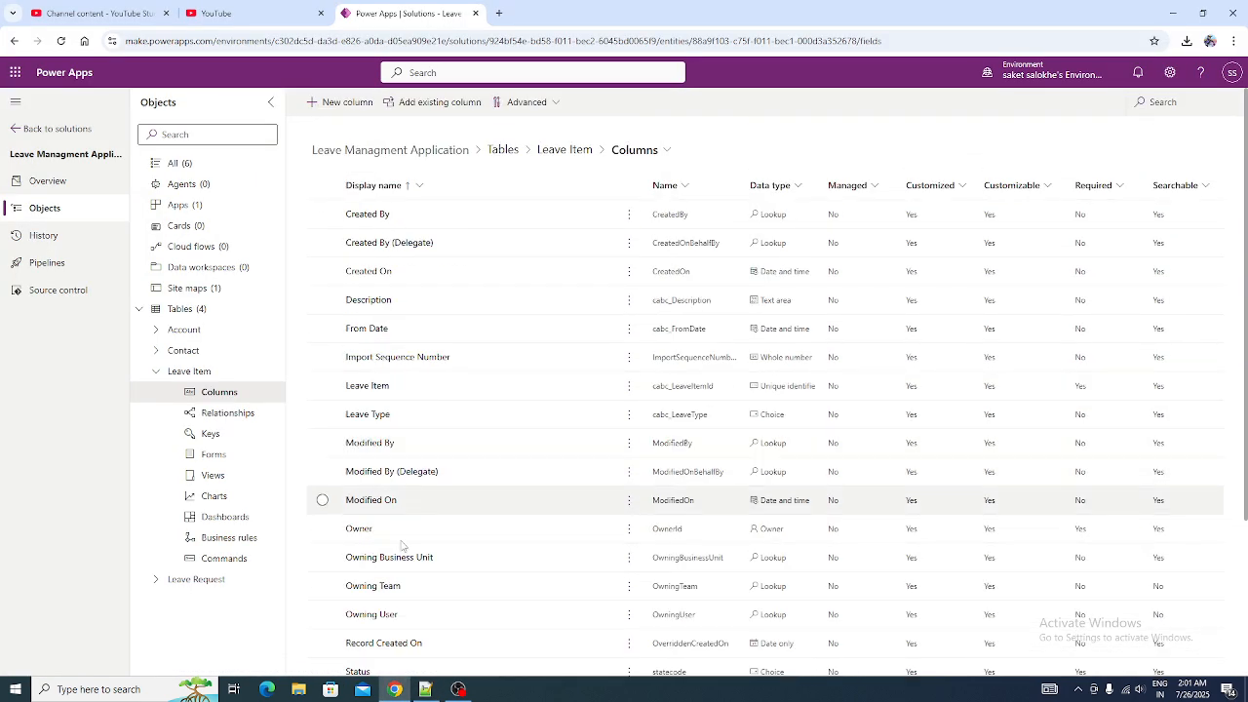
{"action": "left_click", "coordinate": [157, 376]}
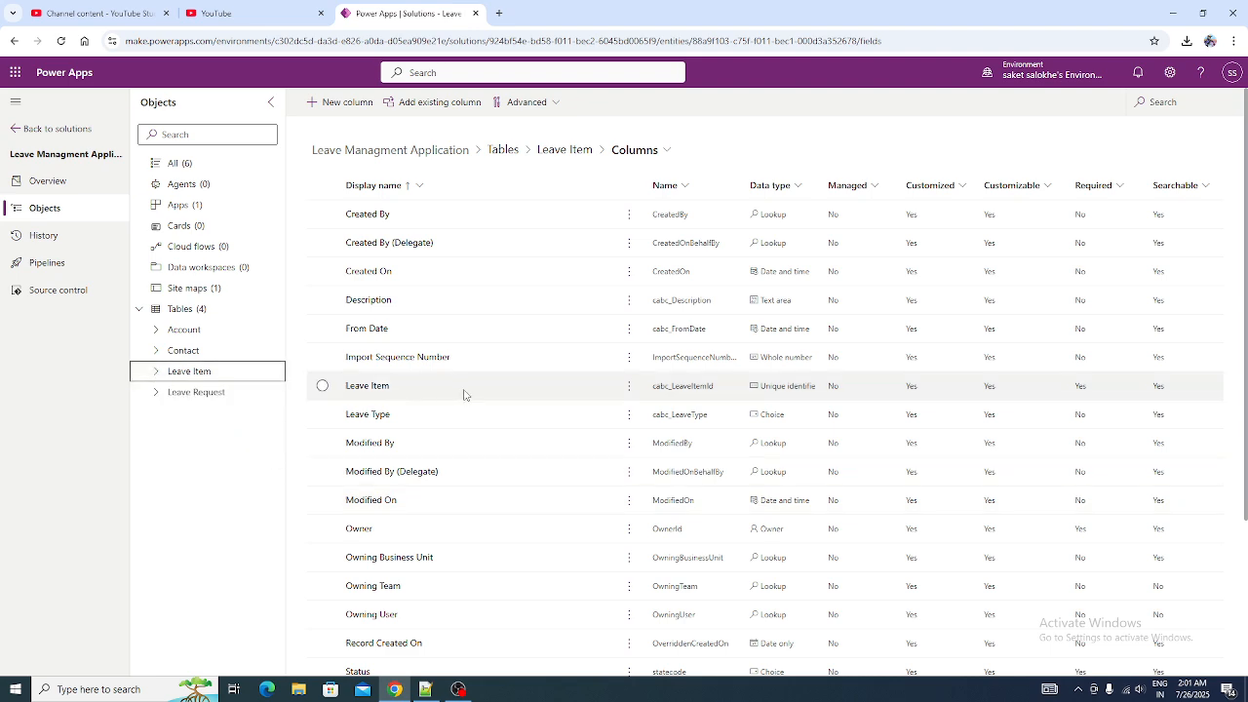
{"action": "scroll", "coordinate": [419, 483], "scroll_direction": "down", "scroll_amount": 3}
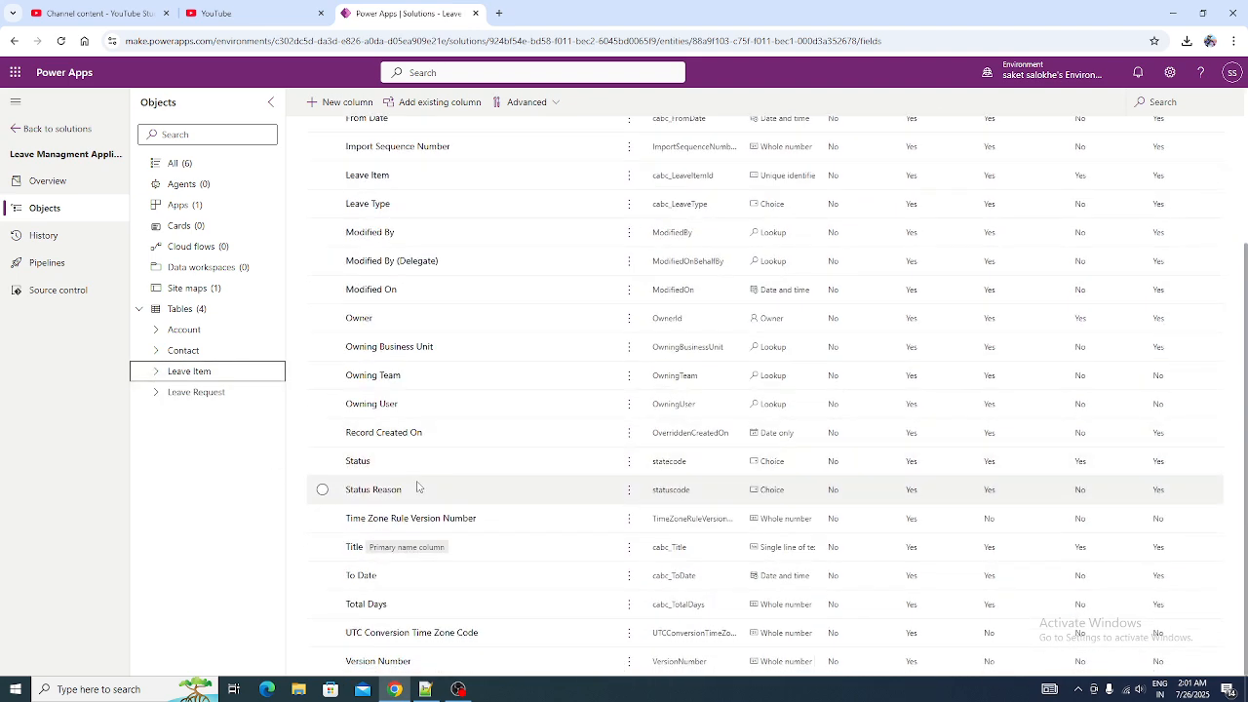
{"action": "left_click", "coordinate": [462, 689]}
{"action": "left_click", "coordinate": [462, 690]}
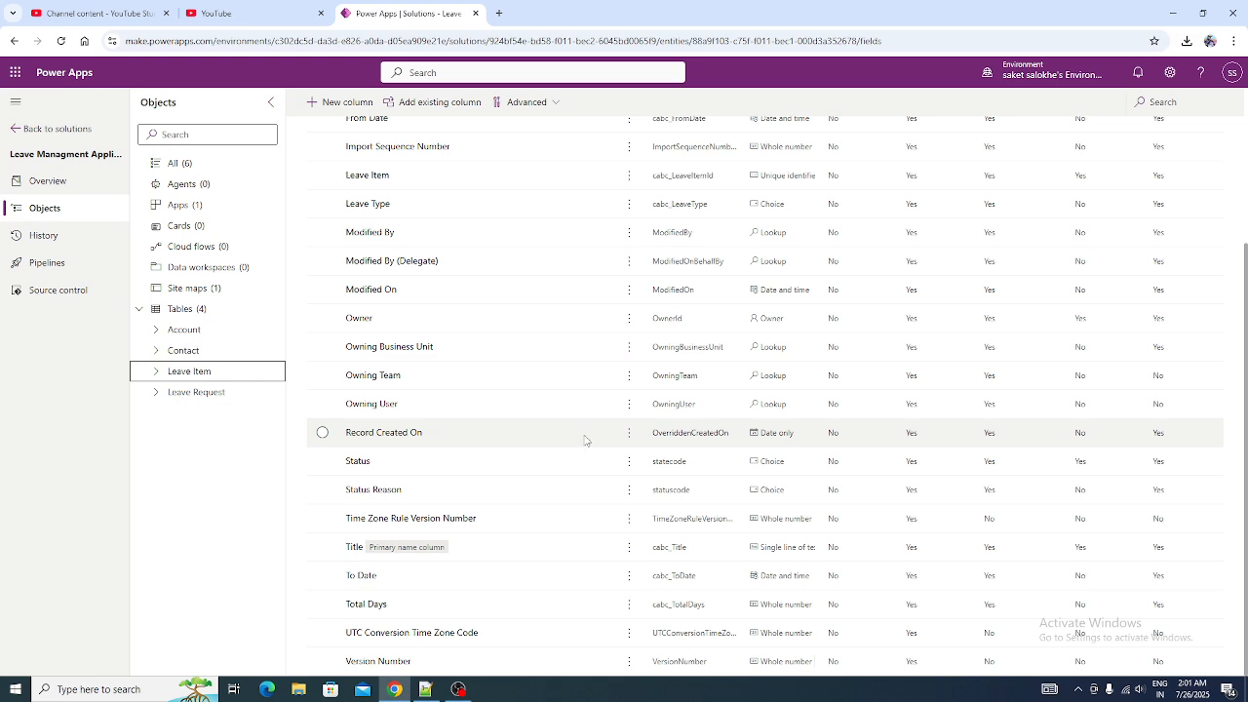
{"action": "scroll", "coordinate": [585, 440], "scroll_direction": "up", "scroll_amount": 5}
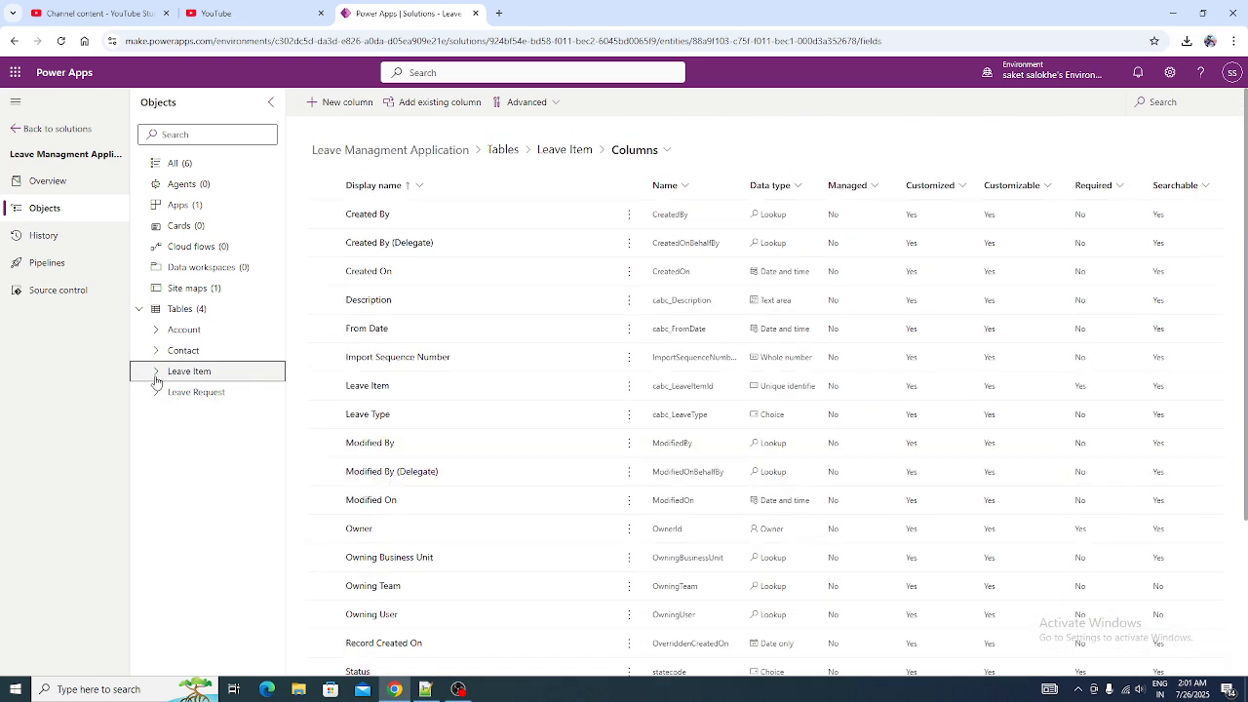
{"action": "scroll", "coordinate": [544, 411], "scroll_direction": "down", "scroll_amount": 1}
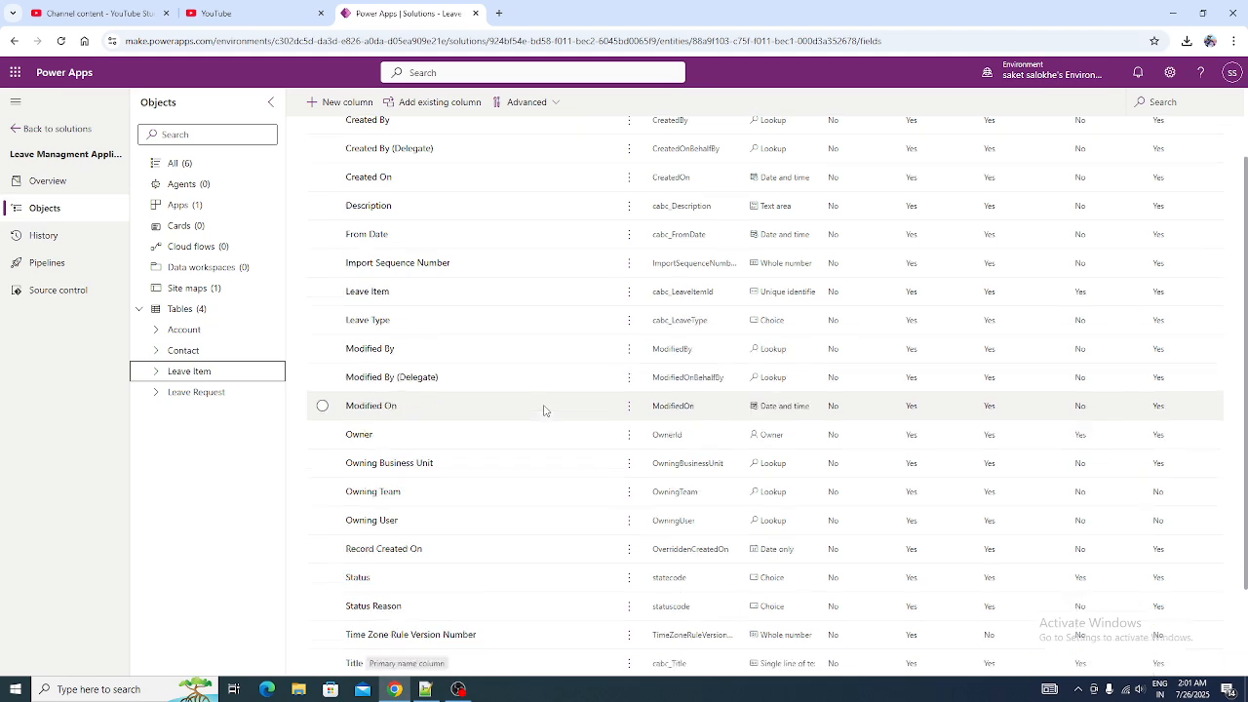
{"action": "scroll", "coordinate": [544, 411], "scroll_direction": "down", "scroll_amount": 1}
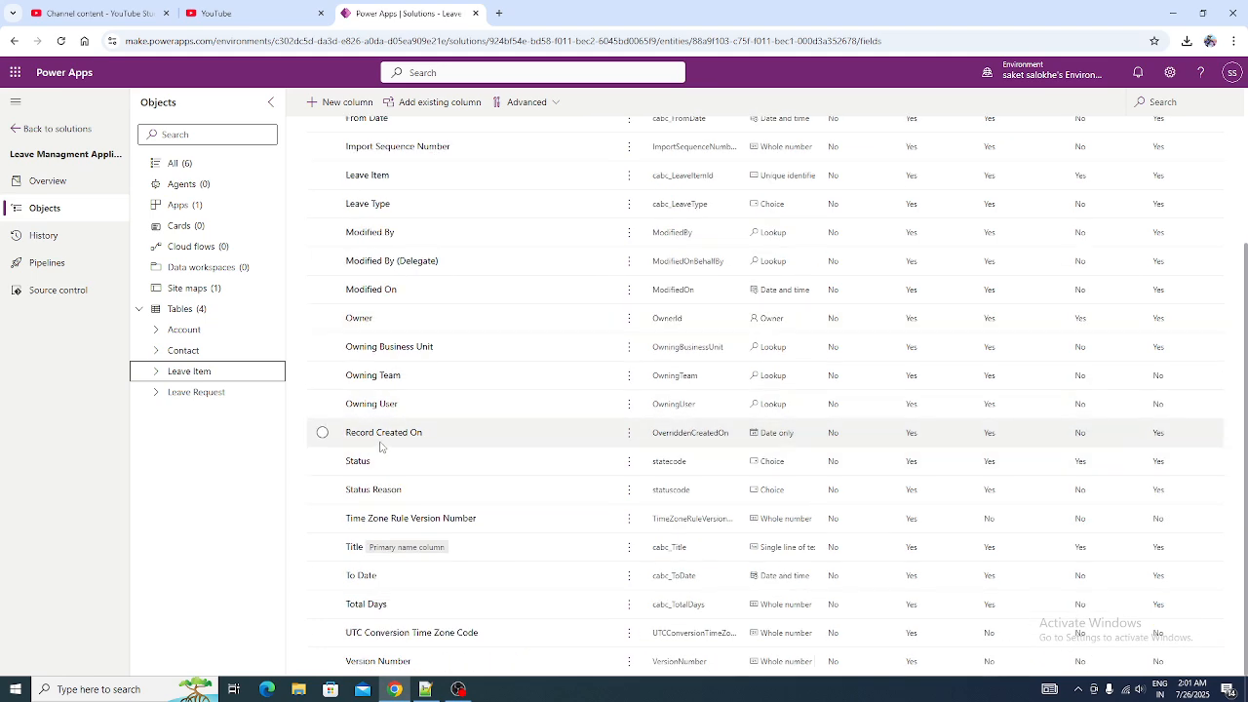